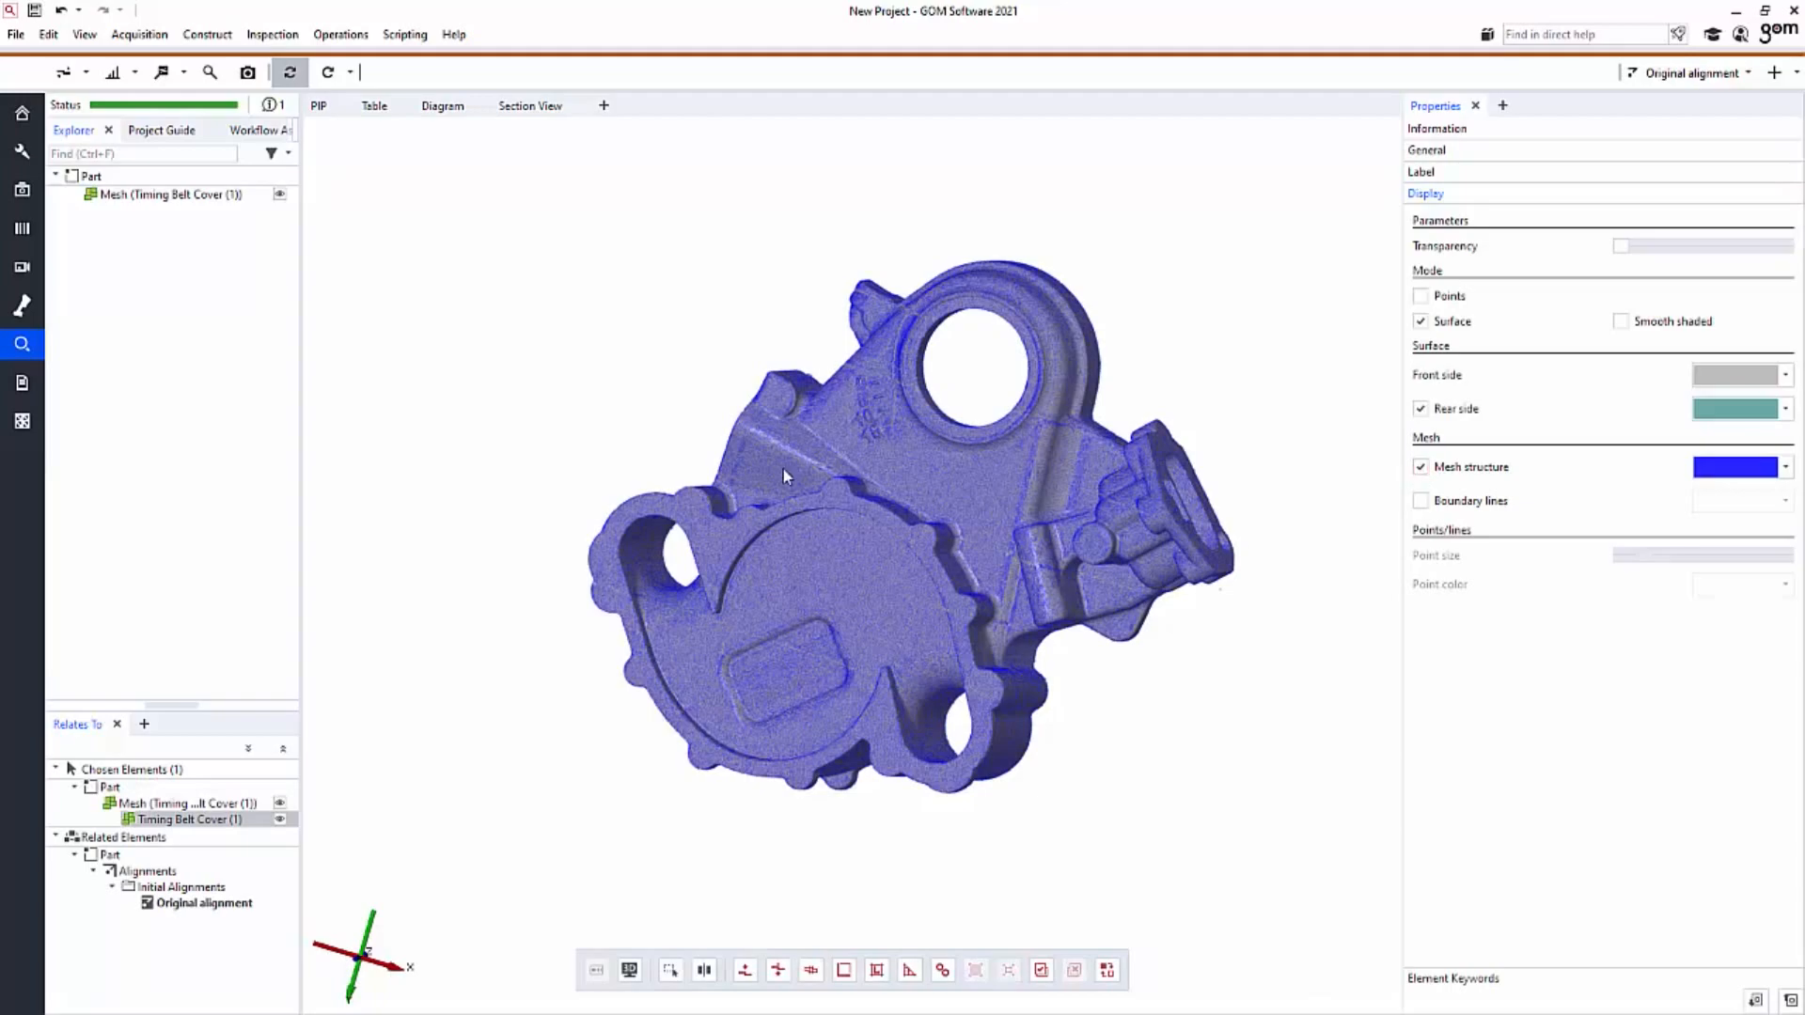
Turn off the mesh structure display of the timing belt cover mesh and collapse its display properties.
mouse_move(1020, 498)
mouse_down()
mouse_move(1137, 516)
mouse_move(1147, 475)
mouse_move(1110, 467)
mouse_up()
scroll(1111, 467, down, 8)
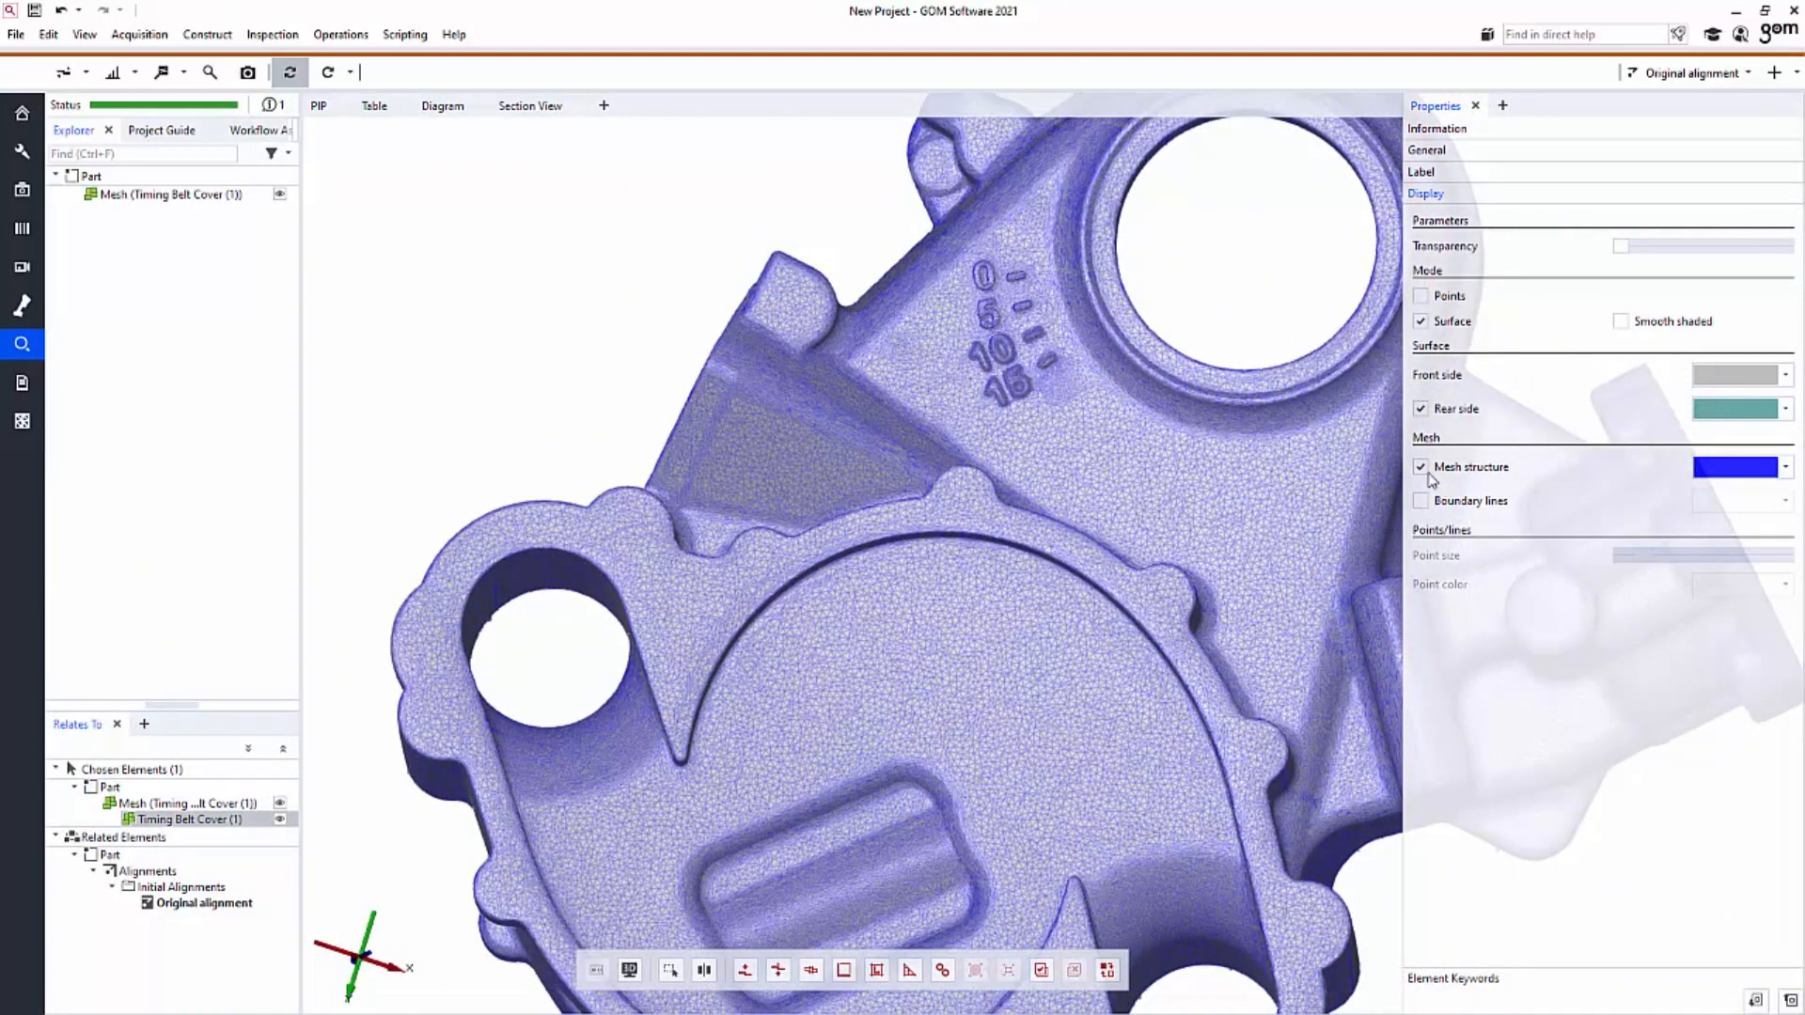
click(1420, 467)
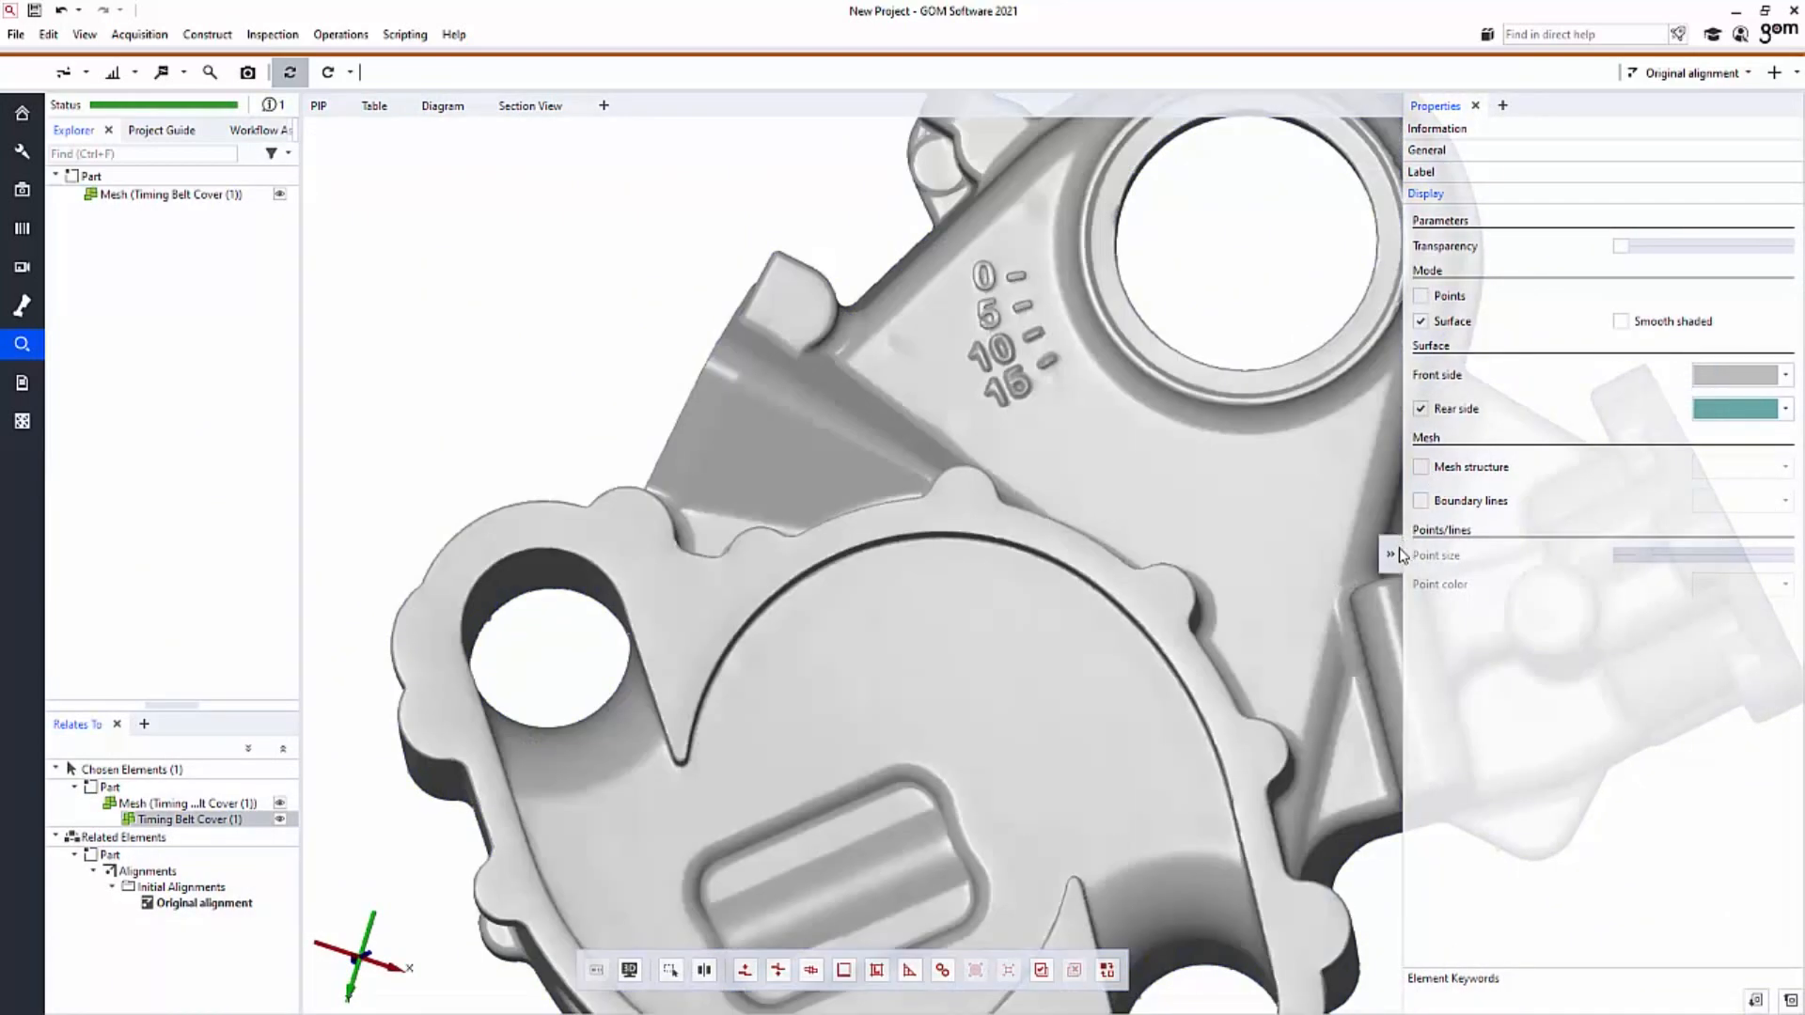
click(1390, 554)
scroll(1307, 589, up, 2)
scroll(1309, 593, down, 5)
mouse_move(1306, 590)
mouse_down()
mouse_move(1274, 663)
mouse_move(1114, 562)
mouse_move(1166, 581)
mouse_move(1120, 606)
mouse_up()
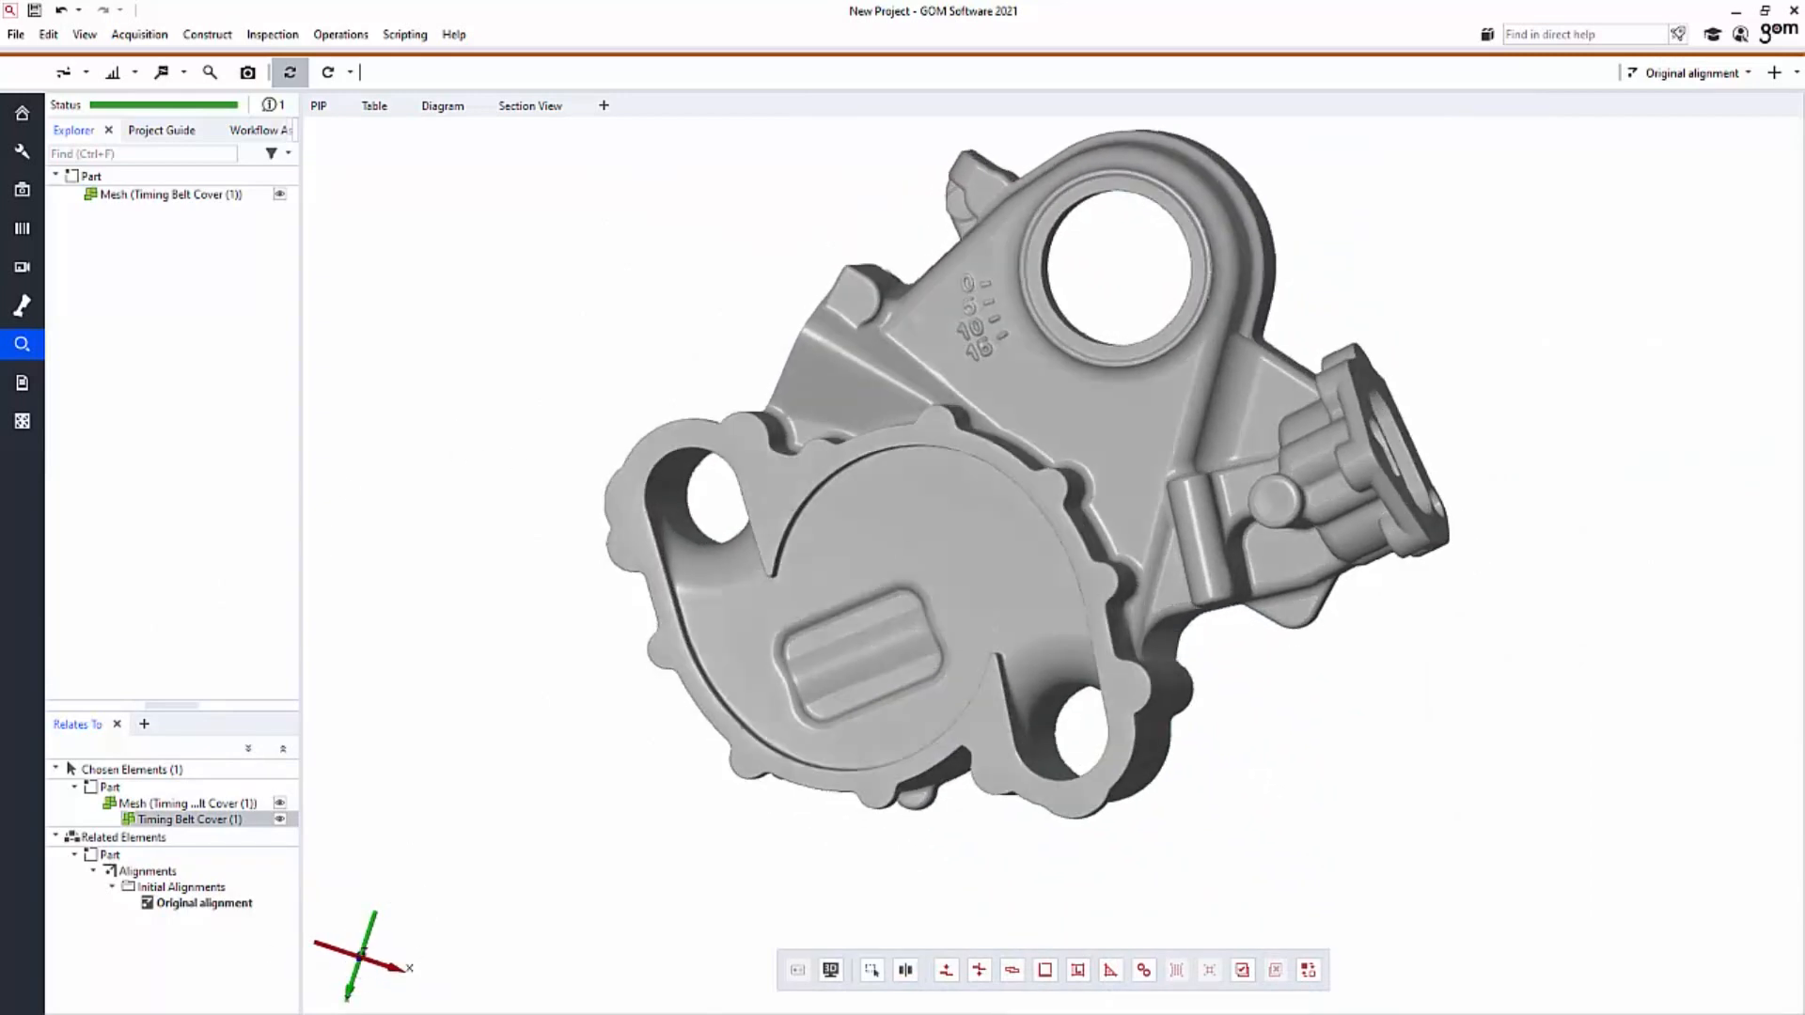
Import Timing belt cover - CAD (1) from the Demo data folder into the existing part and hide the inspection coordinate system.
key(alt+Tab)
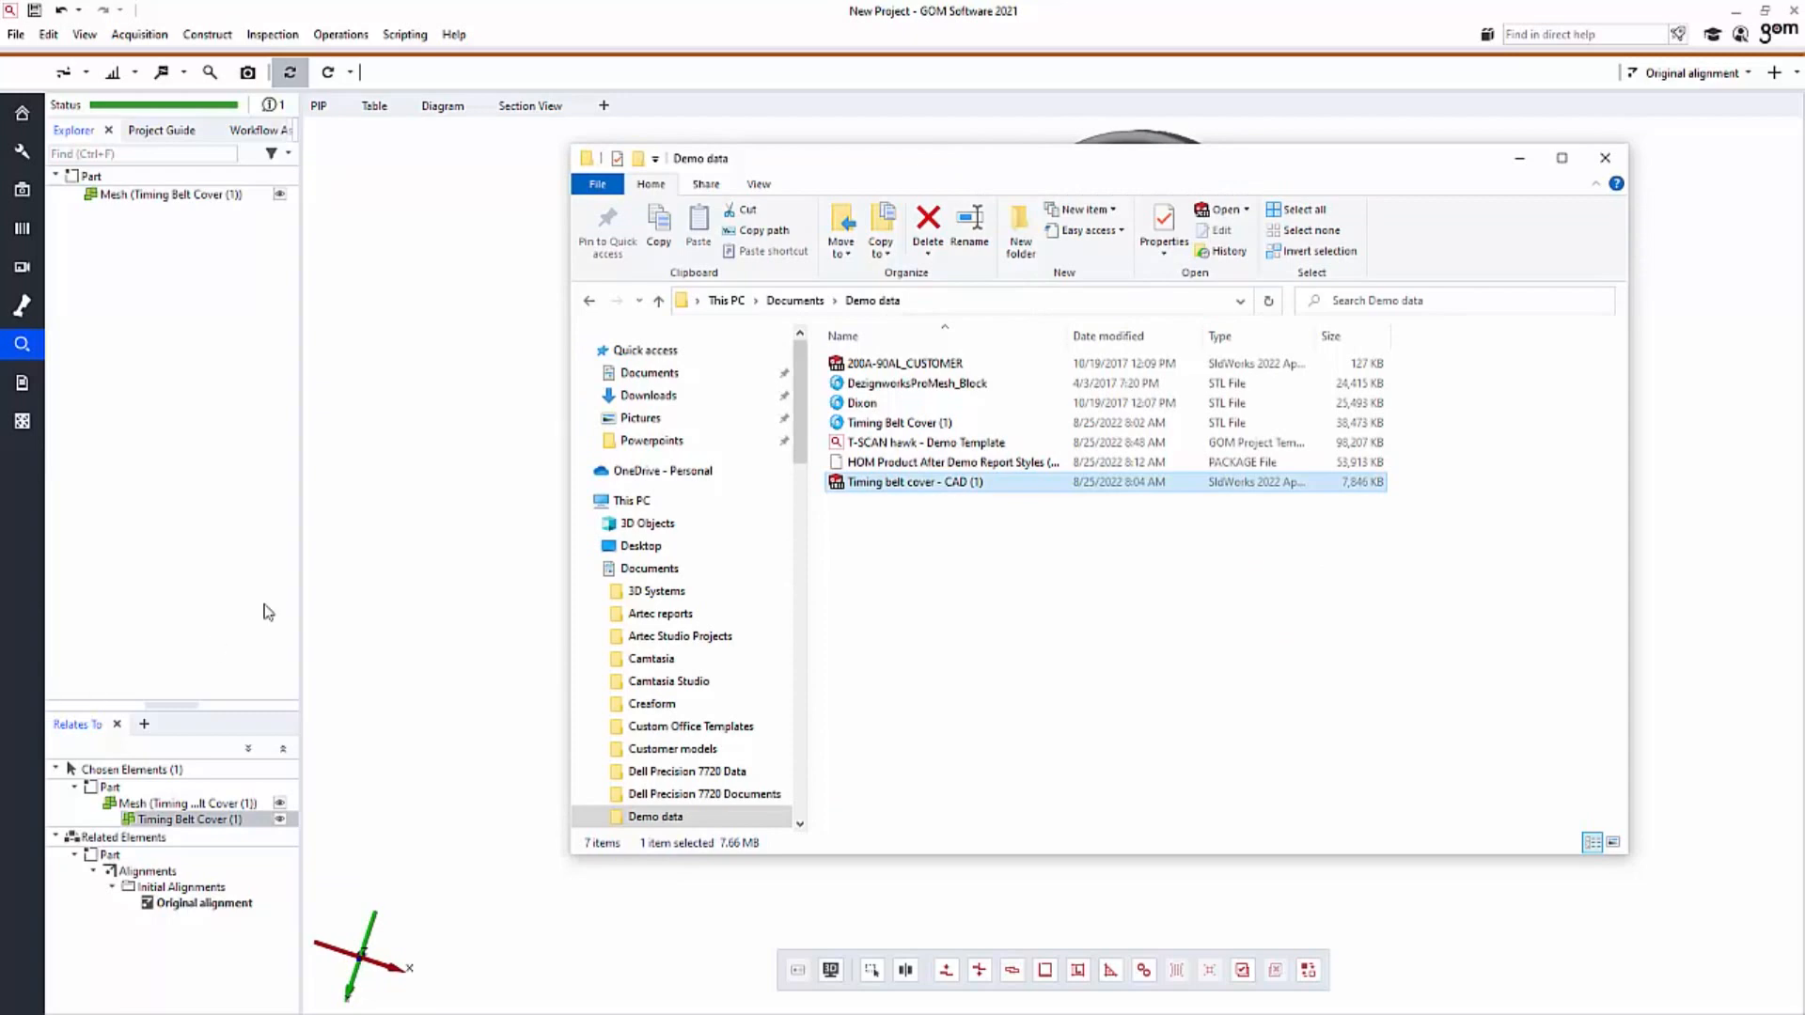
drag(851, 483, 503, 611)
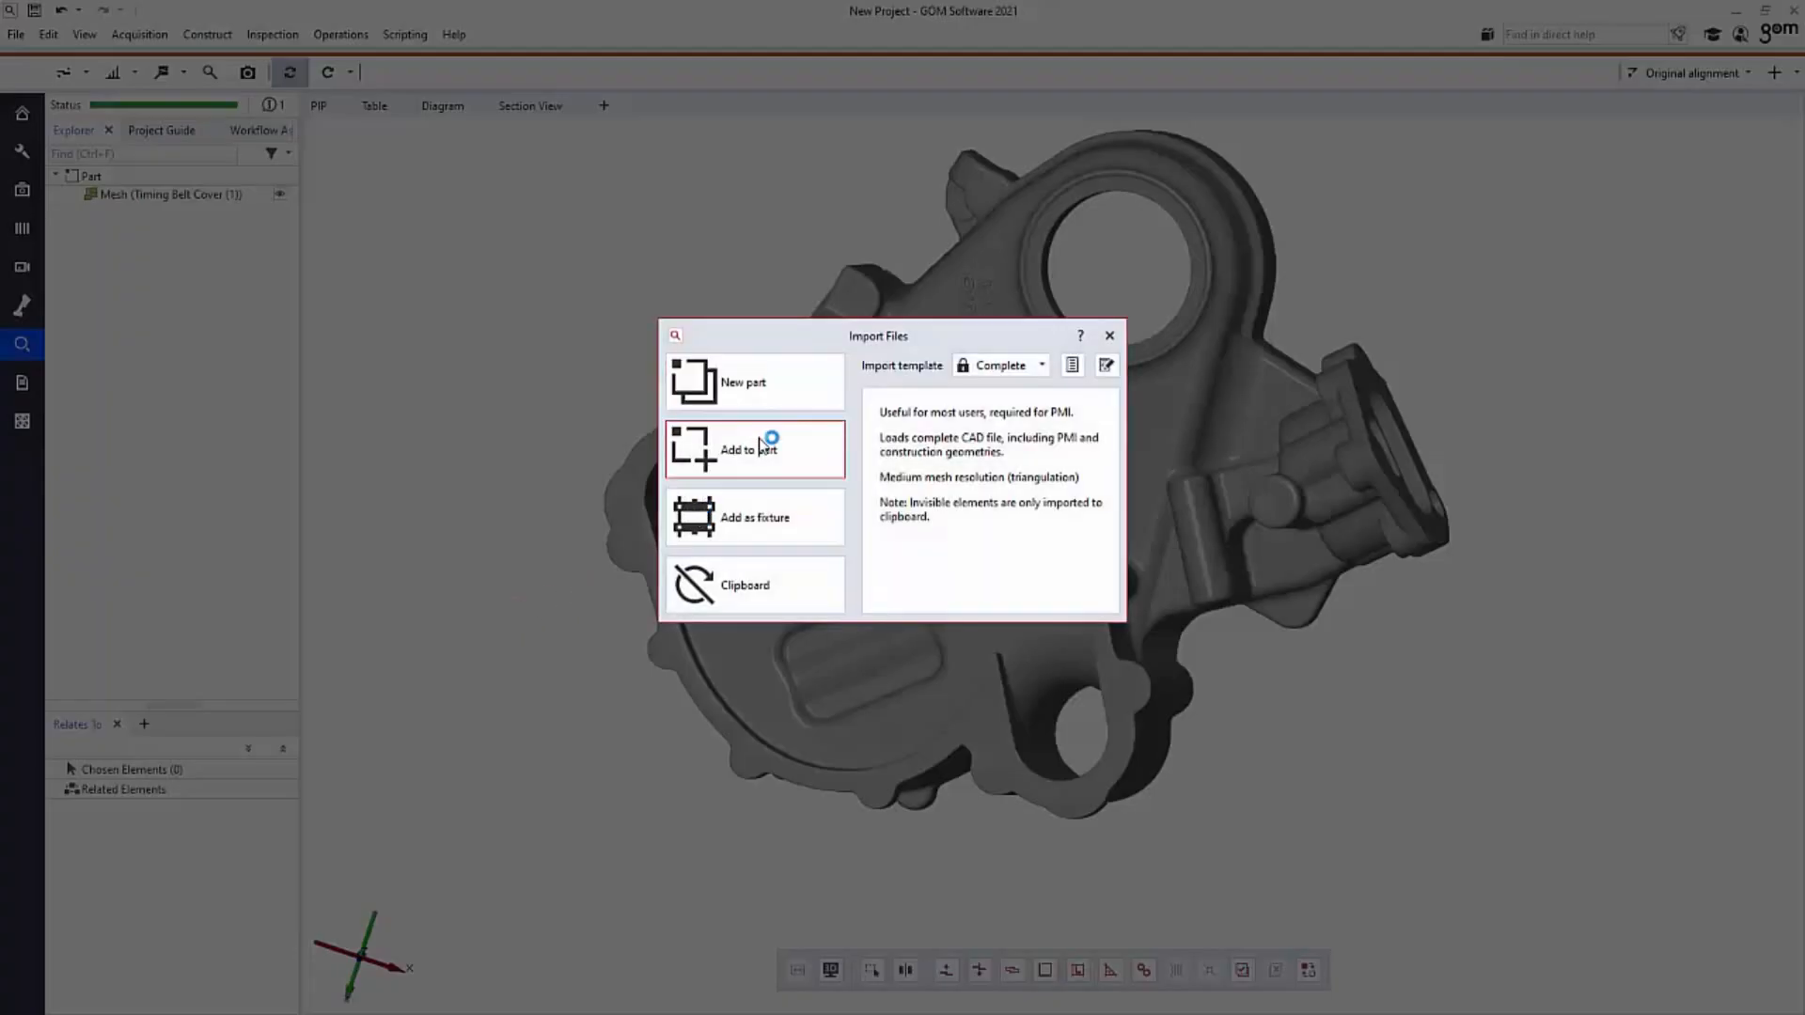
click(764, 450)
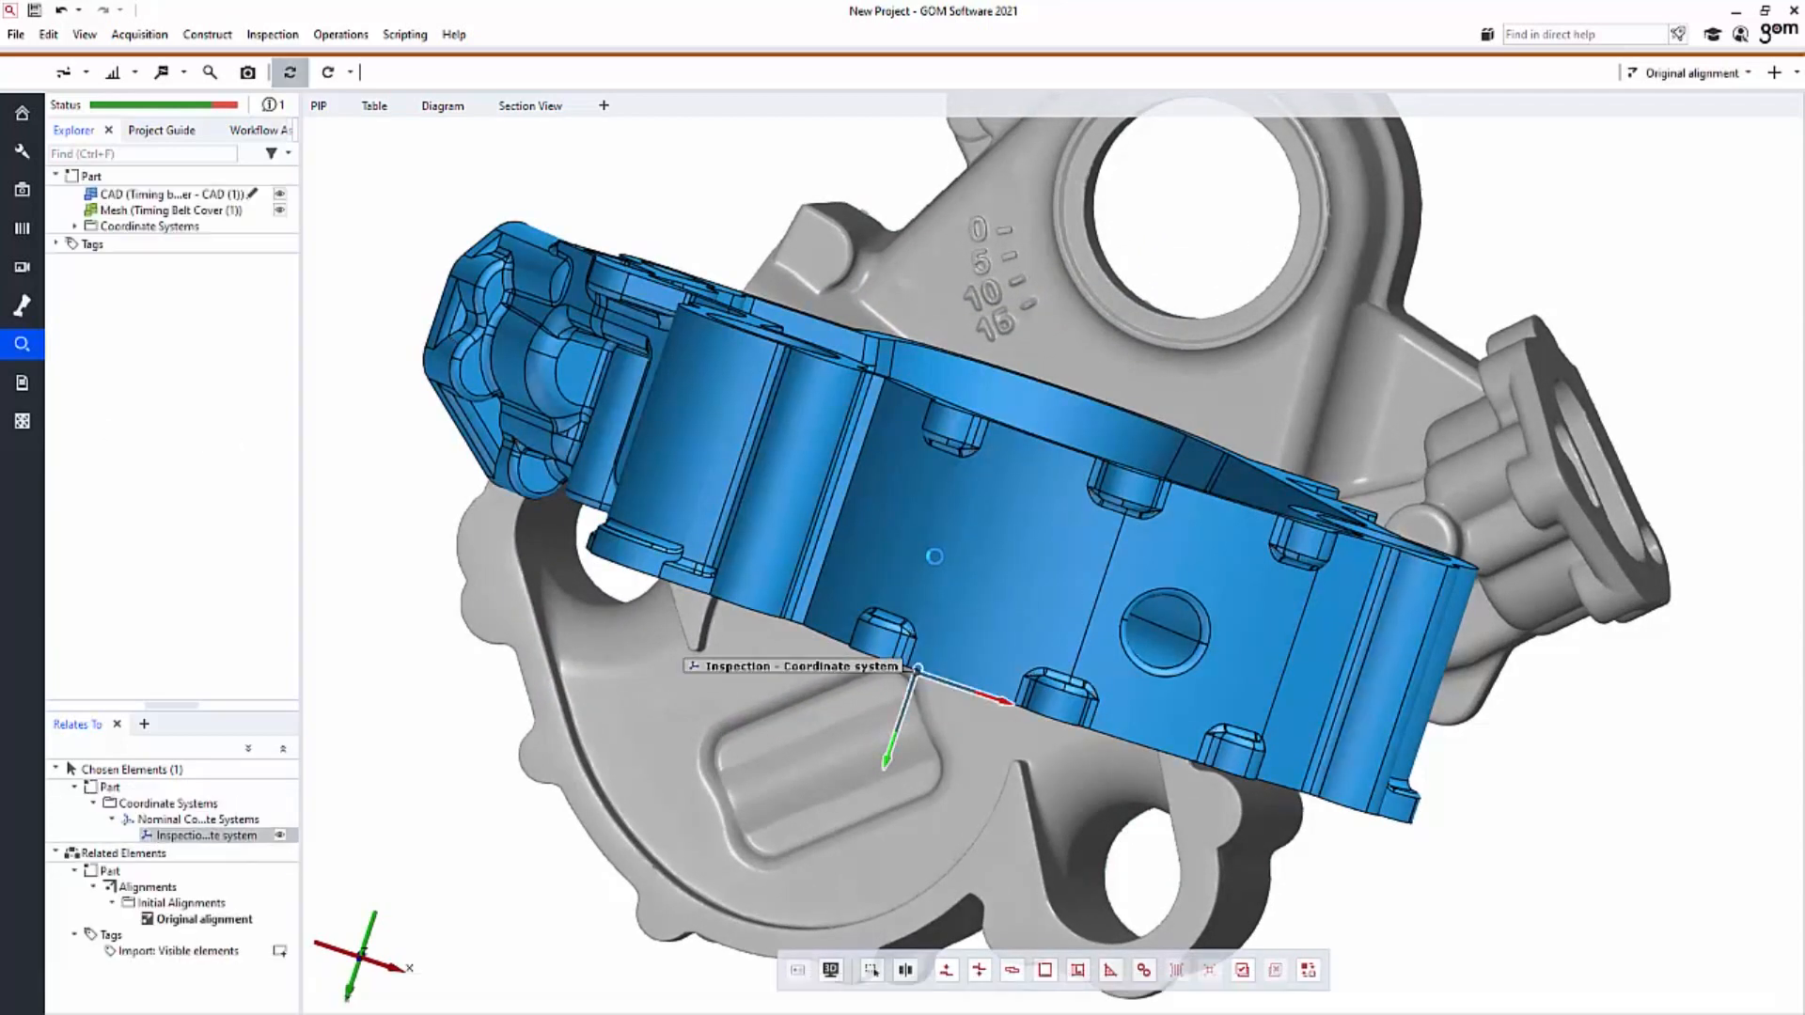
middle_click(815, 664)
Create a prealignment of the mesh to the CAD with short search time and an additional best-fit.
scroll(815, 664, up, 3)
scroll(814, 664, down, 4)
drag(791, 722, 899, 590)
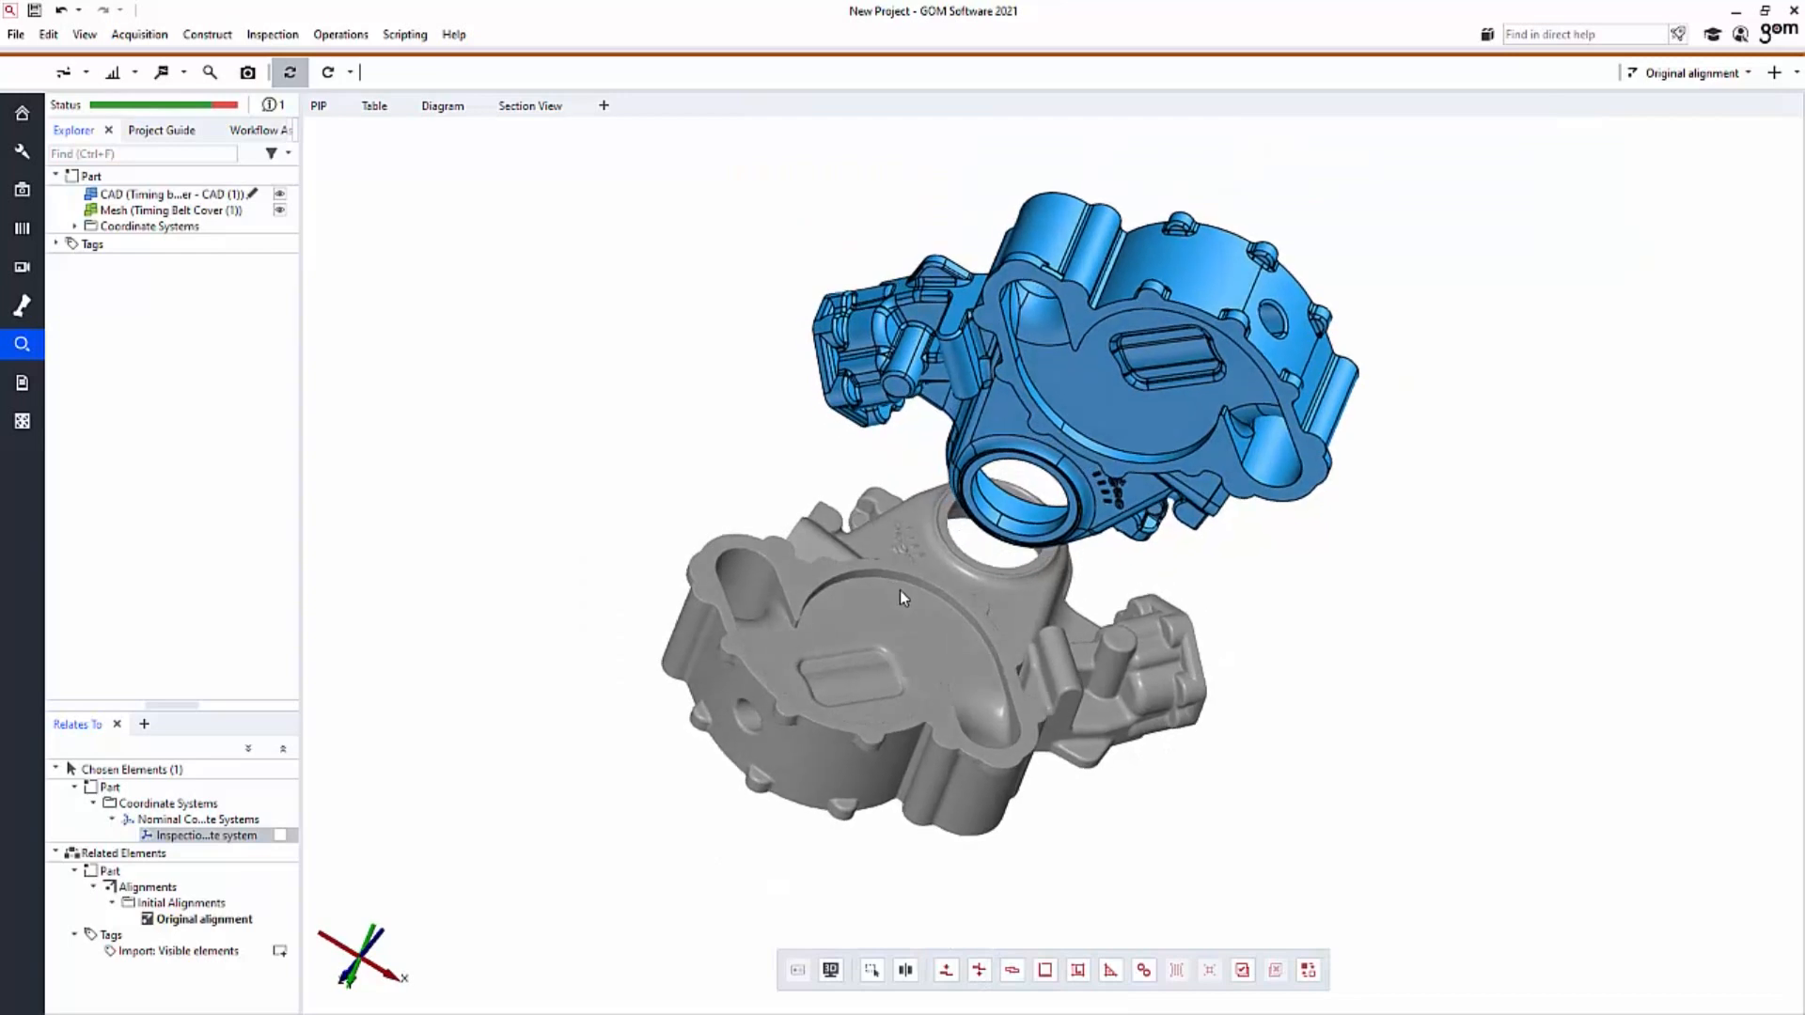
click(1782, 77)
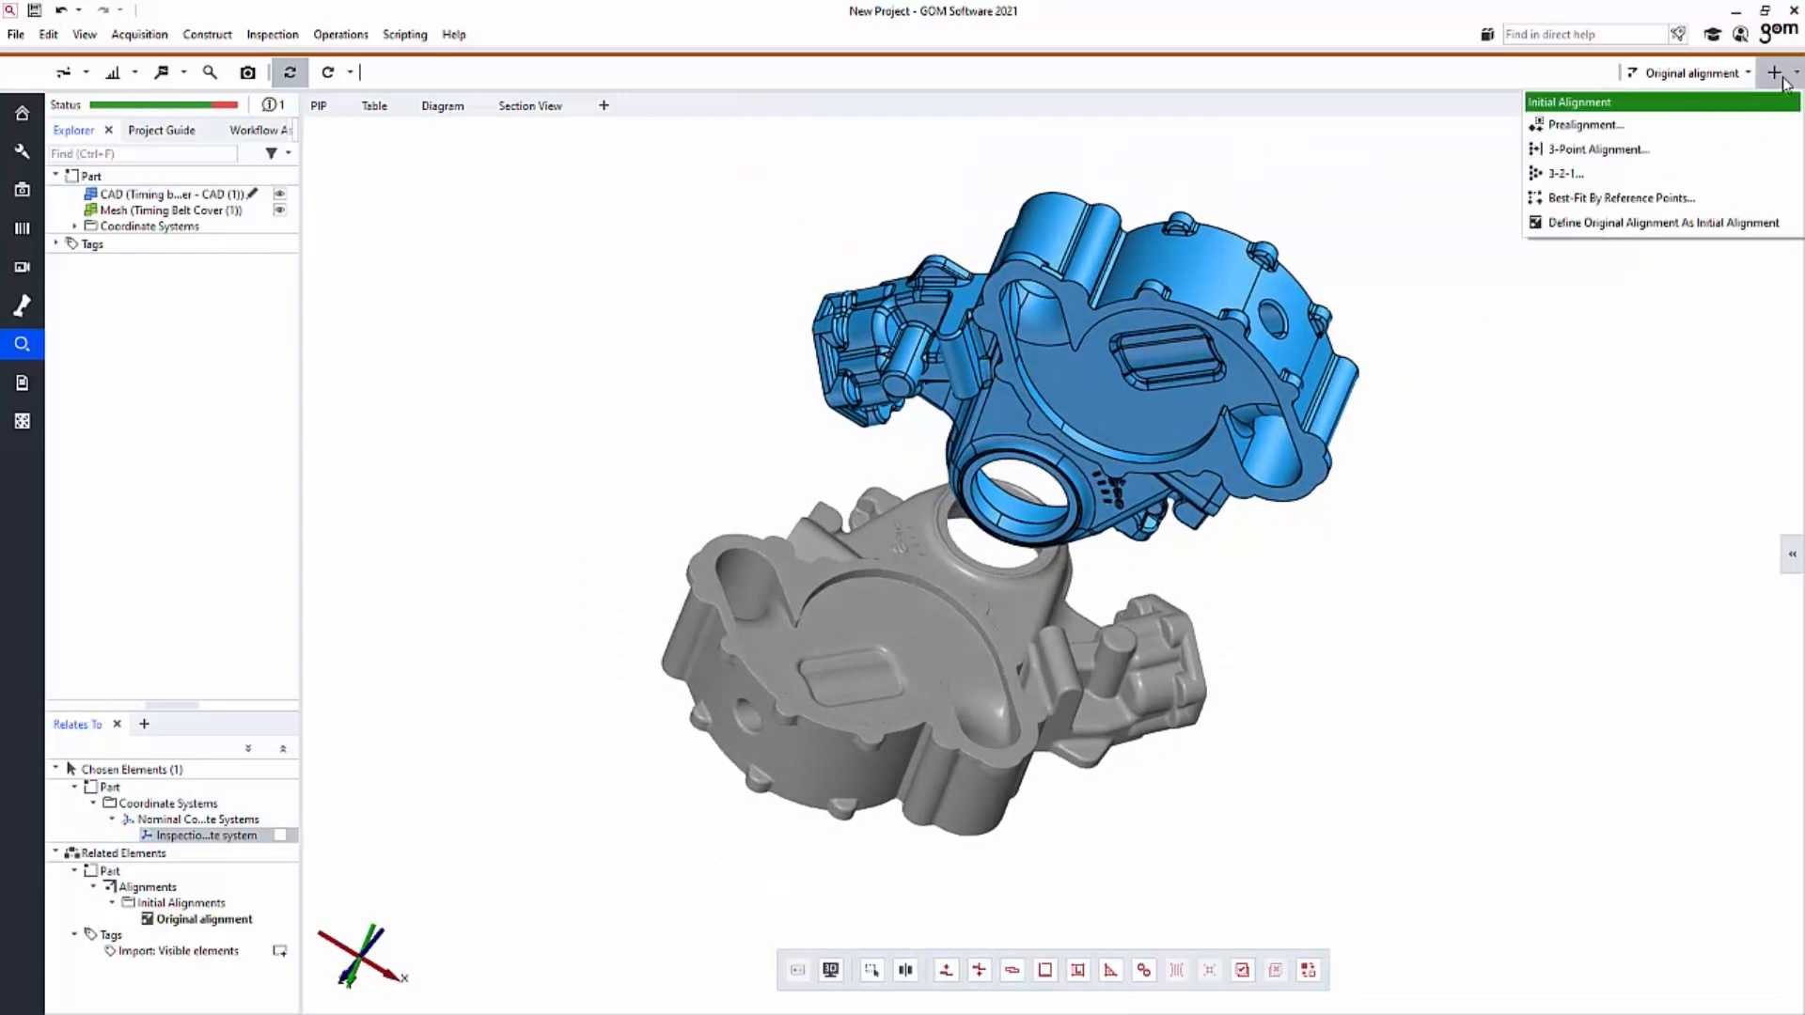
click(1703, 126)
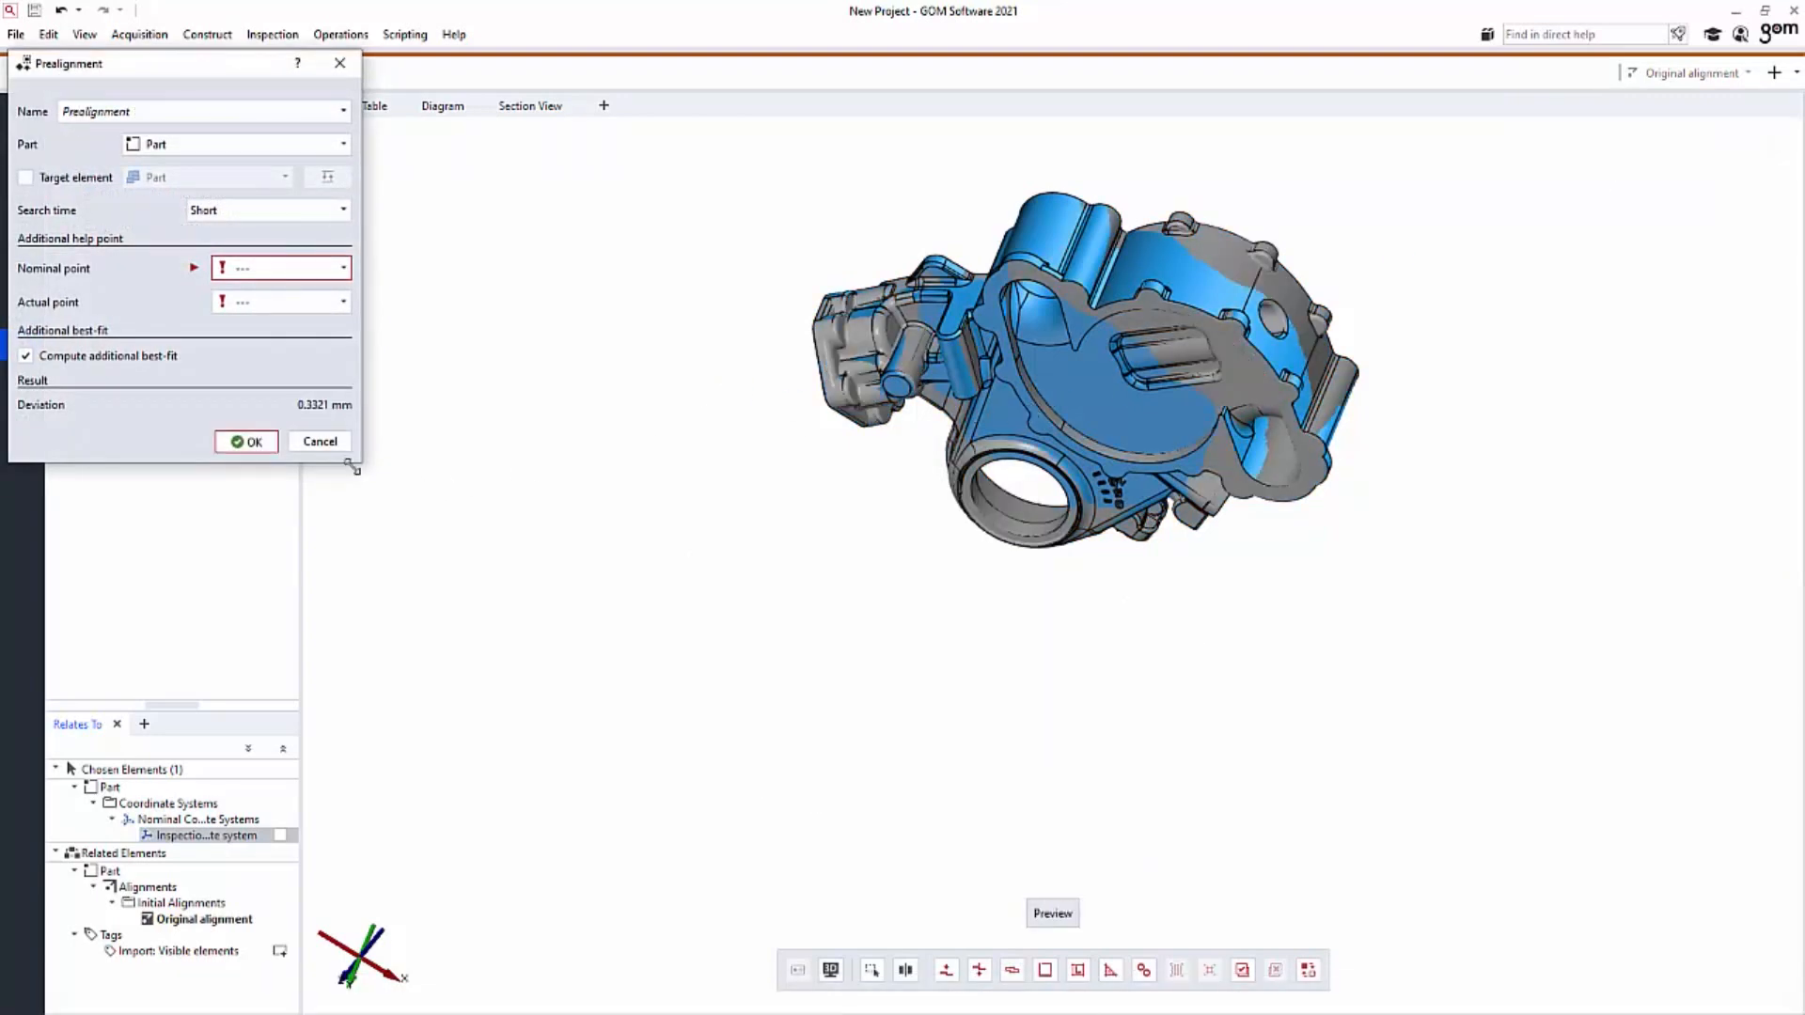
click(246, 442)
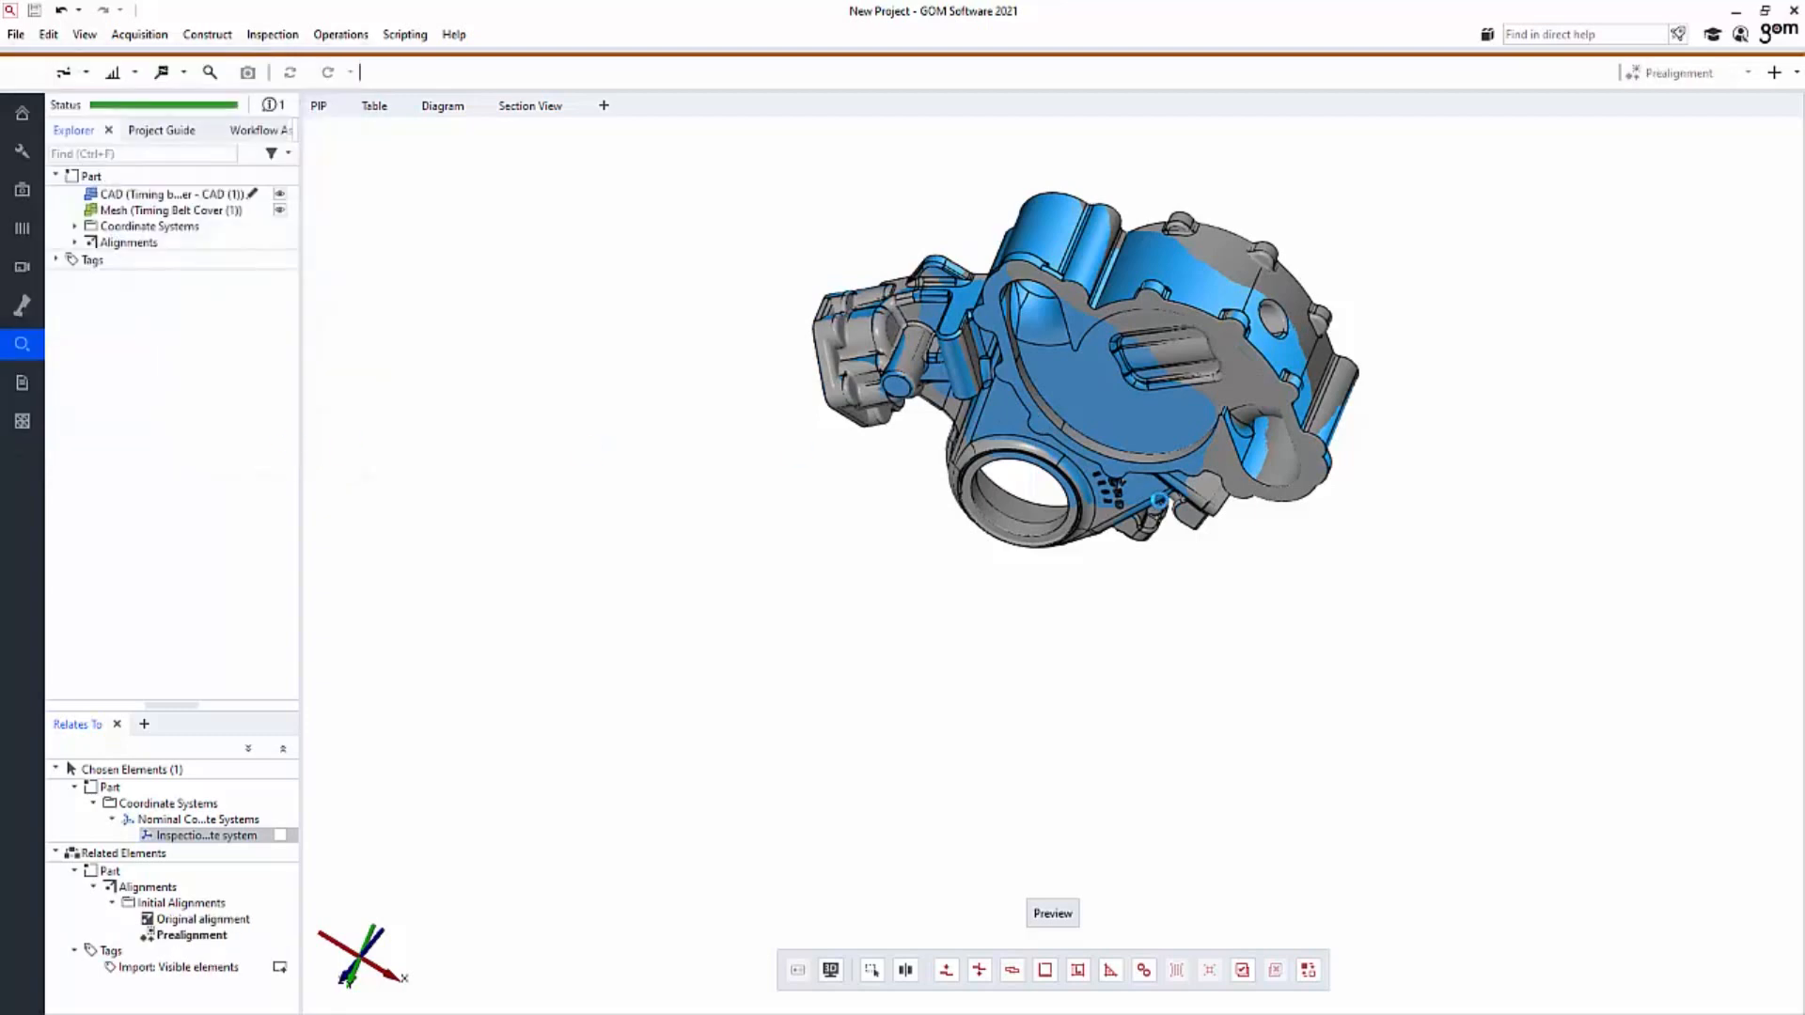
Create a surface comparison on CAD with a maximum distance of 5 mm and a tolerance of 0.1 mm.
right_drag(1108, 459, 1021, 534)
drag(1020, 534, 1003, 573)
scroll(996, 498, up, 5)
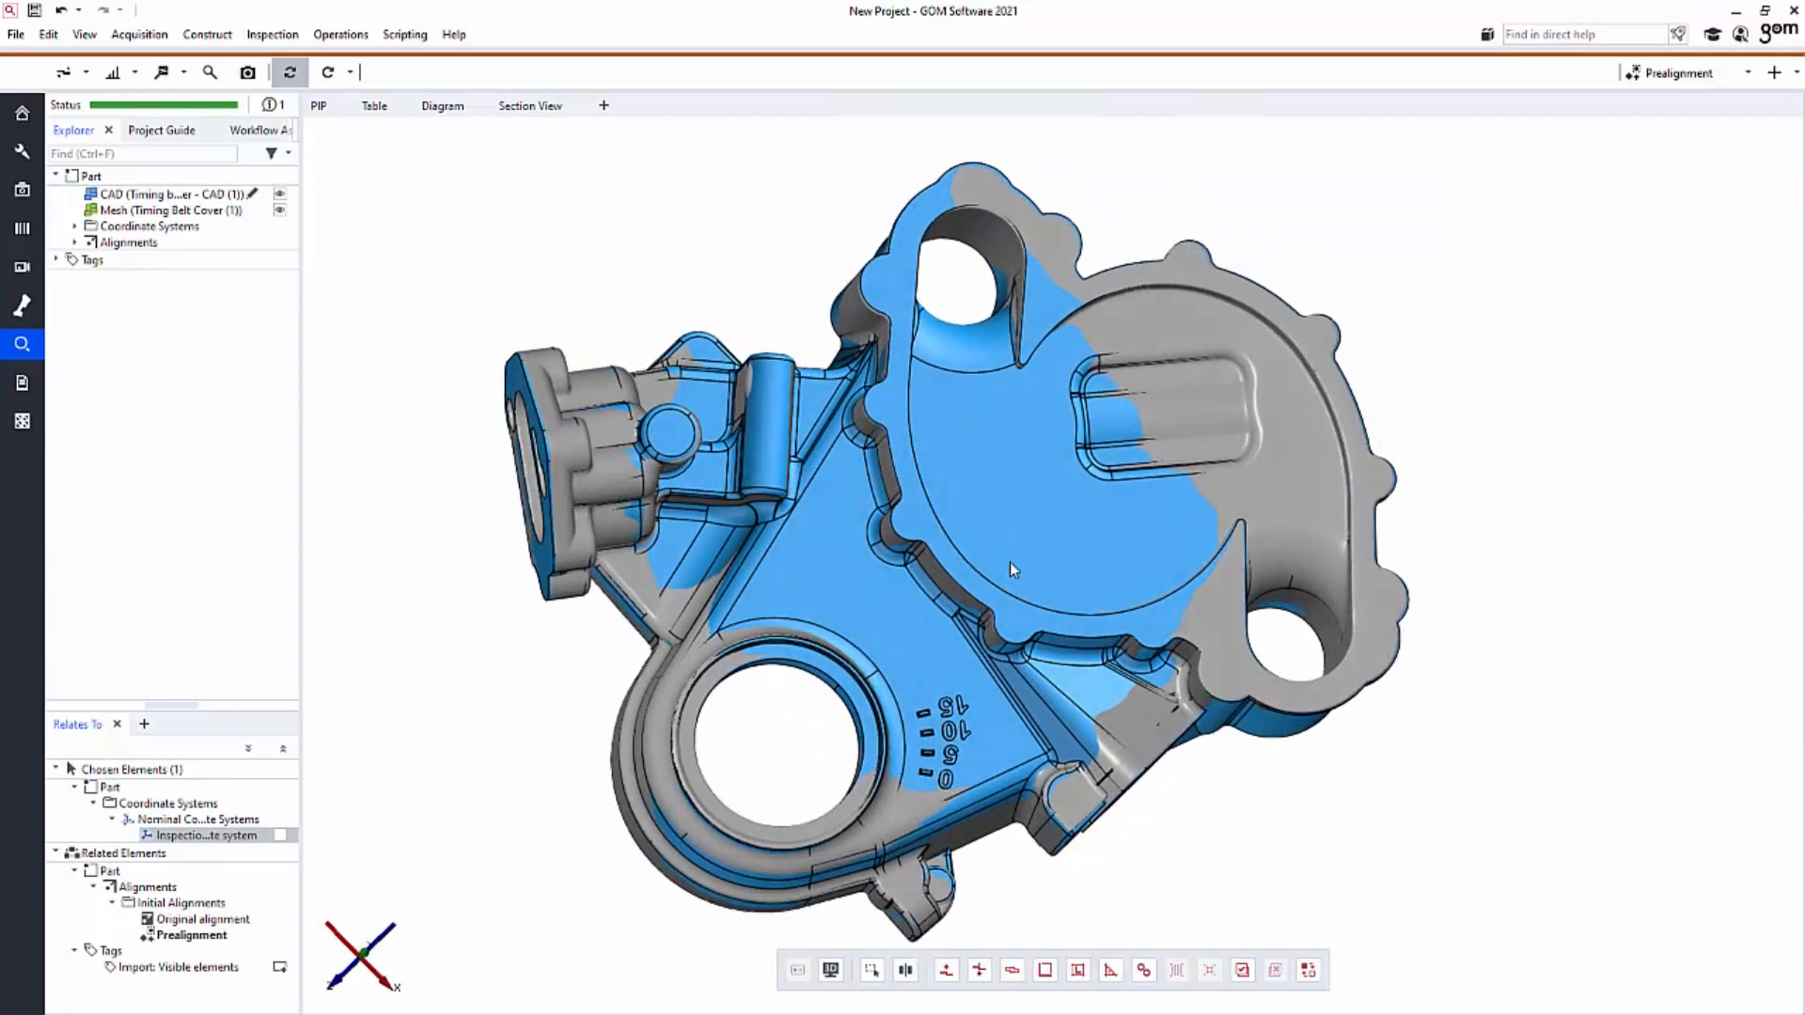
drag(946, 588, 1013, 587)
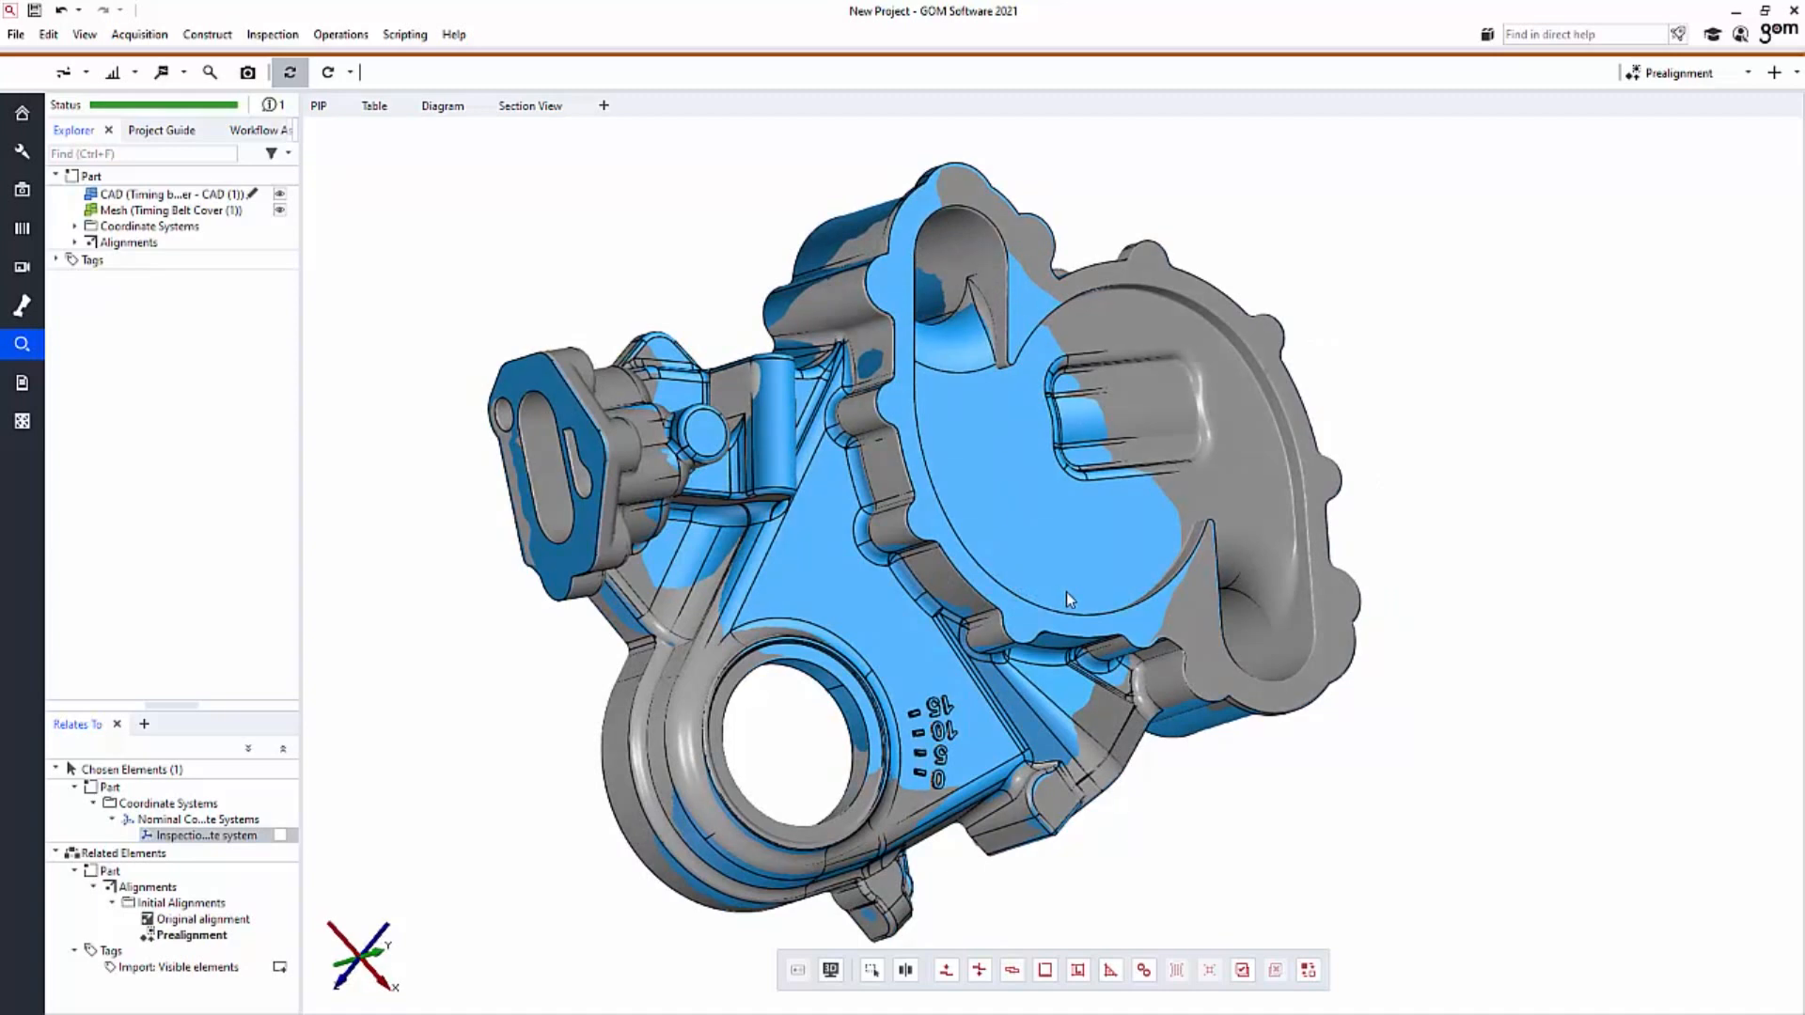
drag(1067, 592, 1008, 562)
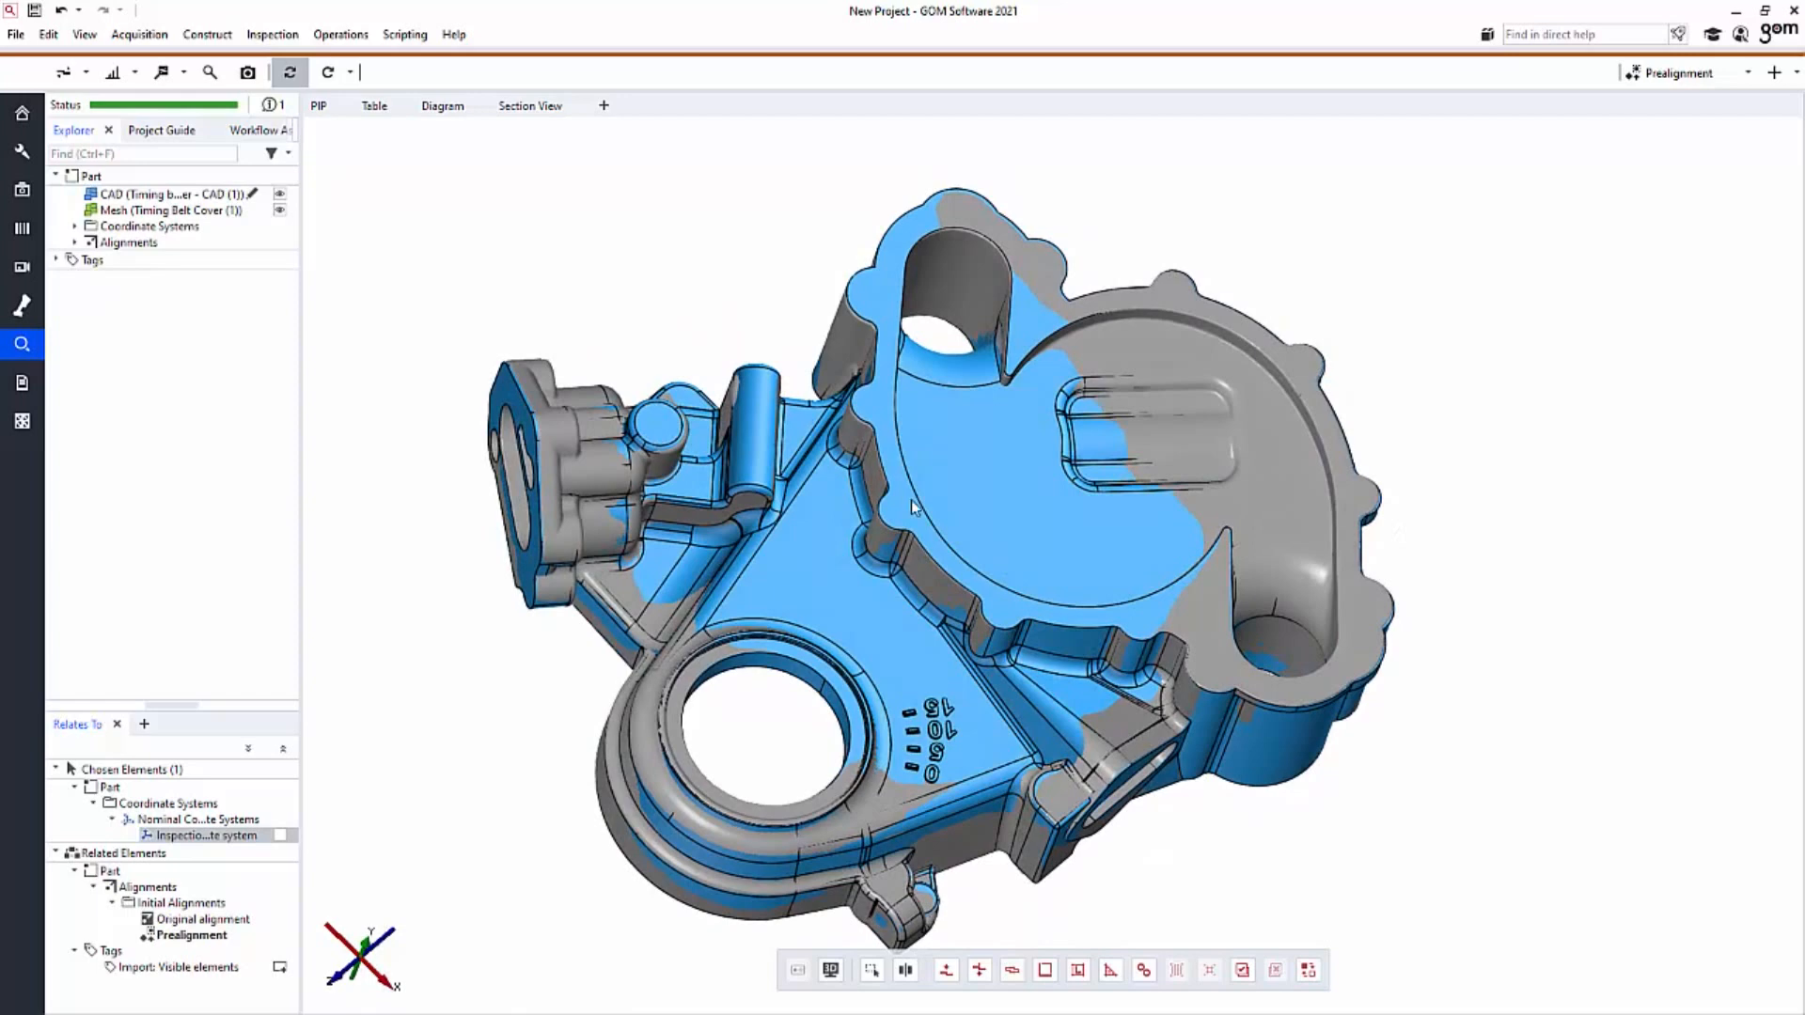
click(85, 72)
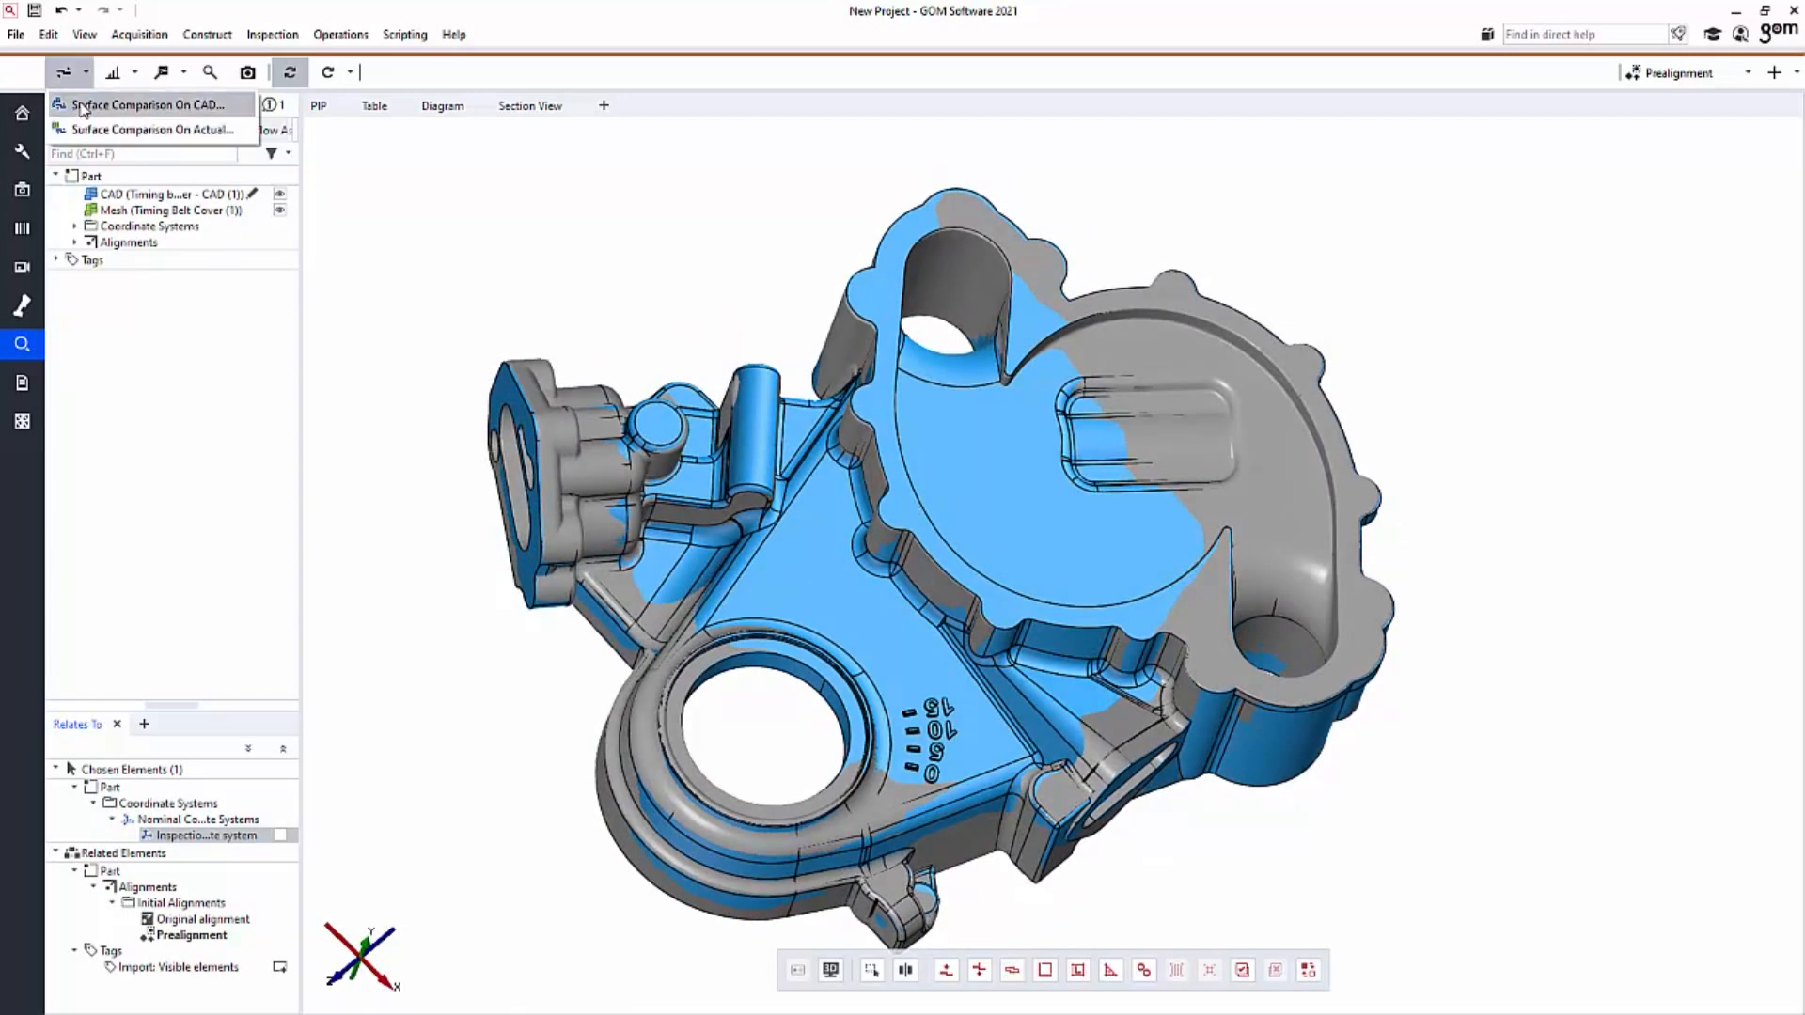
click(85, 106)
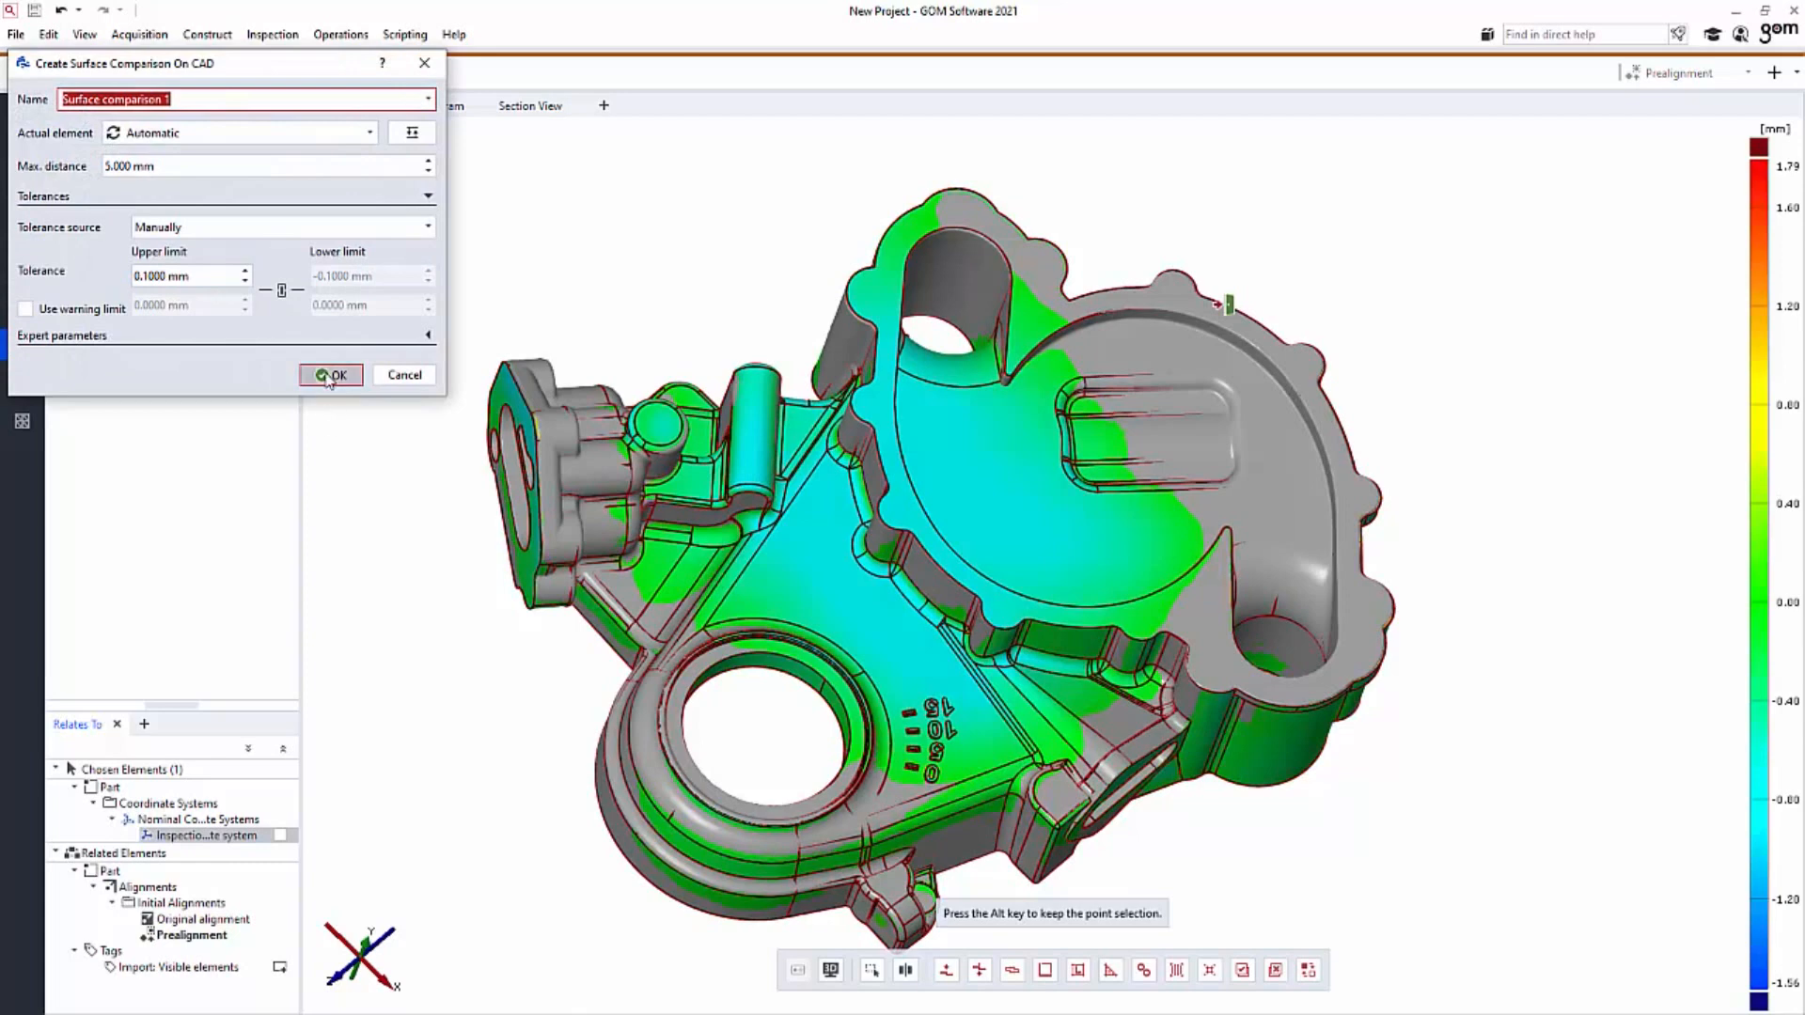
click(331, 374)
Expand the inspection elements and show only the surface comparison in the 3D view, without the CAD and mesh.
click(75, 226)
click(93, 242)
click(112, 258)
drag(169, 278, 556, 312)
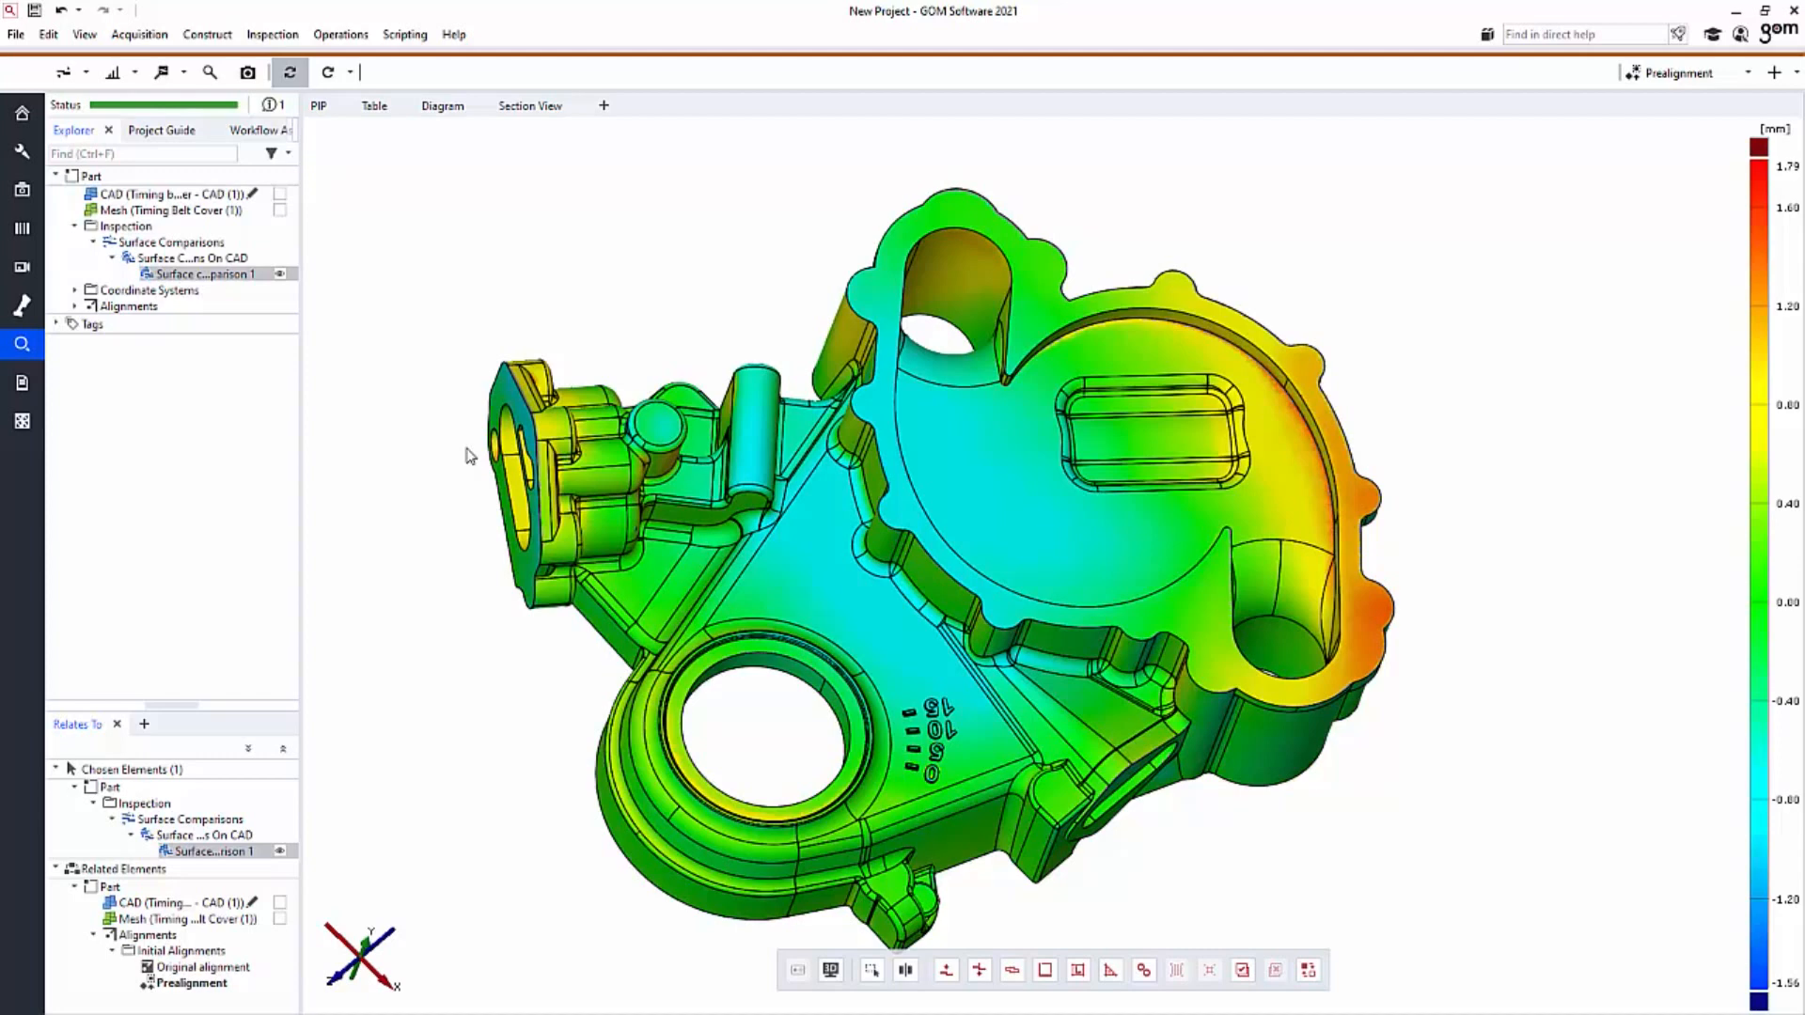
Place five deviation labels on the comparison: at the corner lobe, upper rib edge, large bore's rim, side flange and lower side wall.
drag(832, 667, 1051, 485)
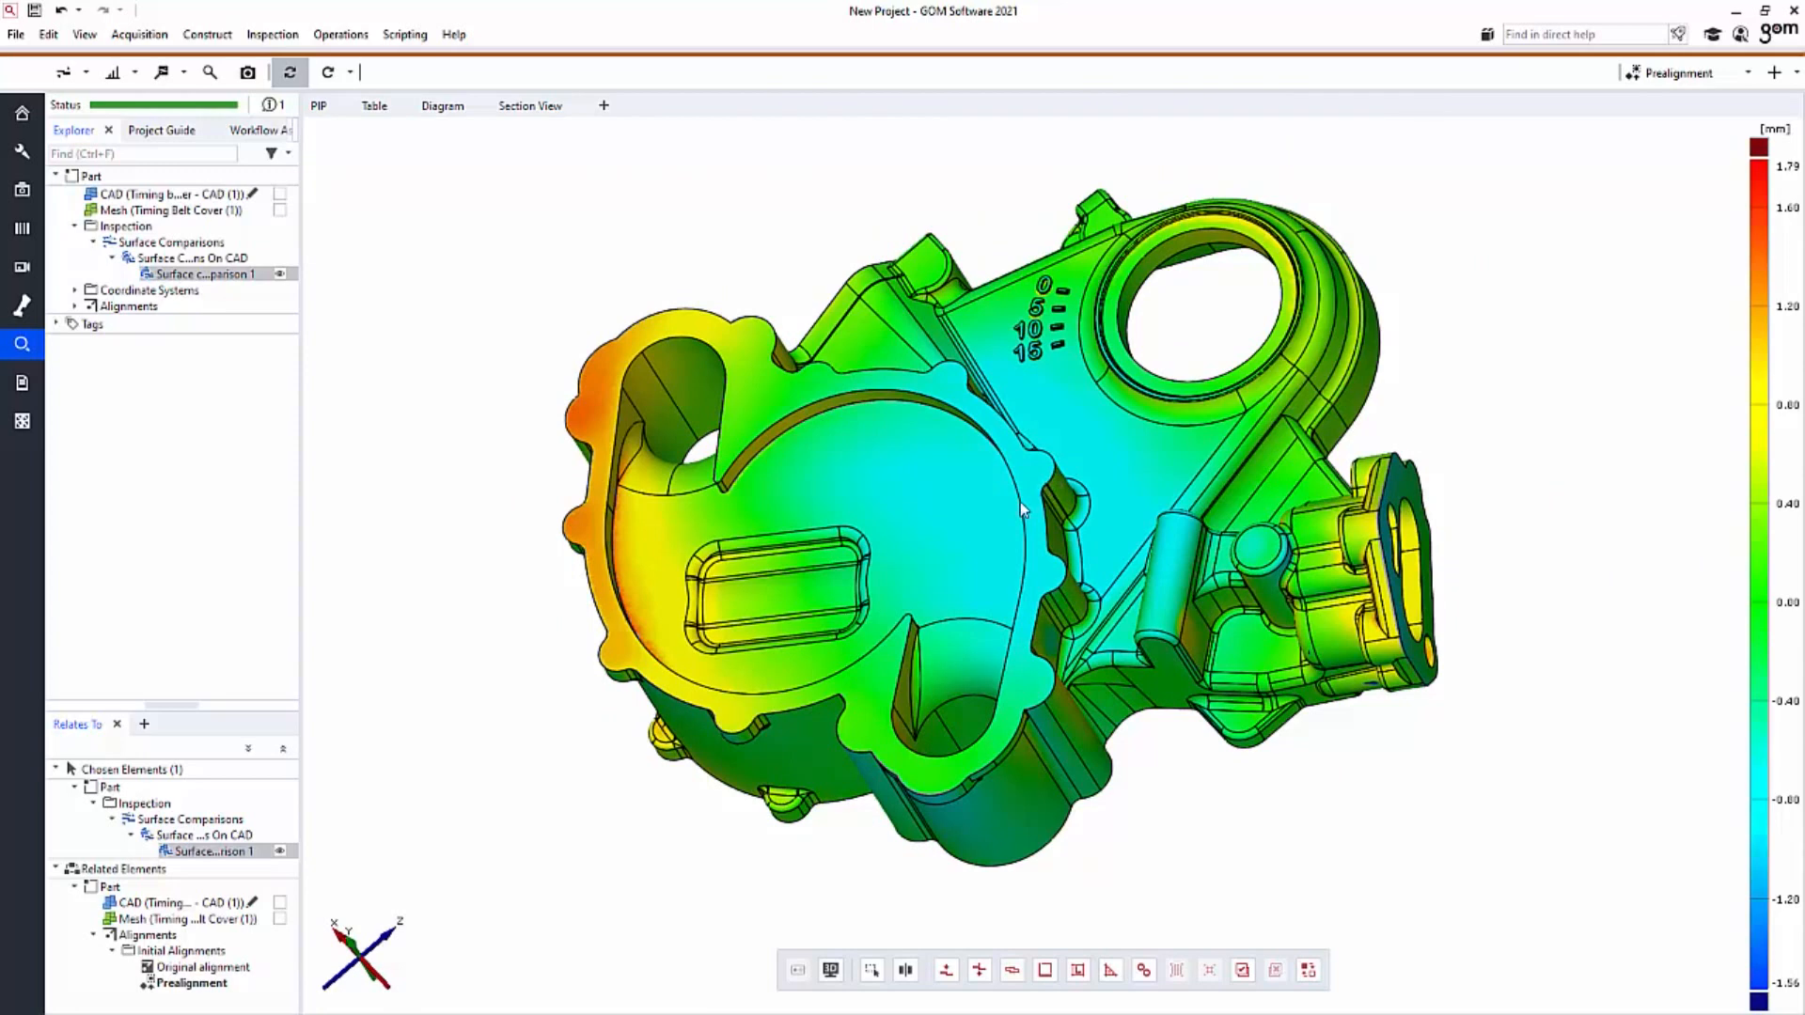
click(171, 68)
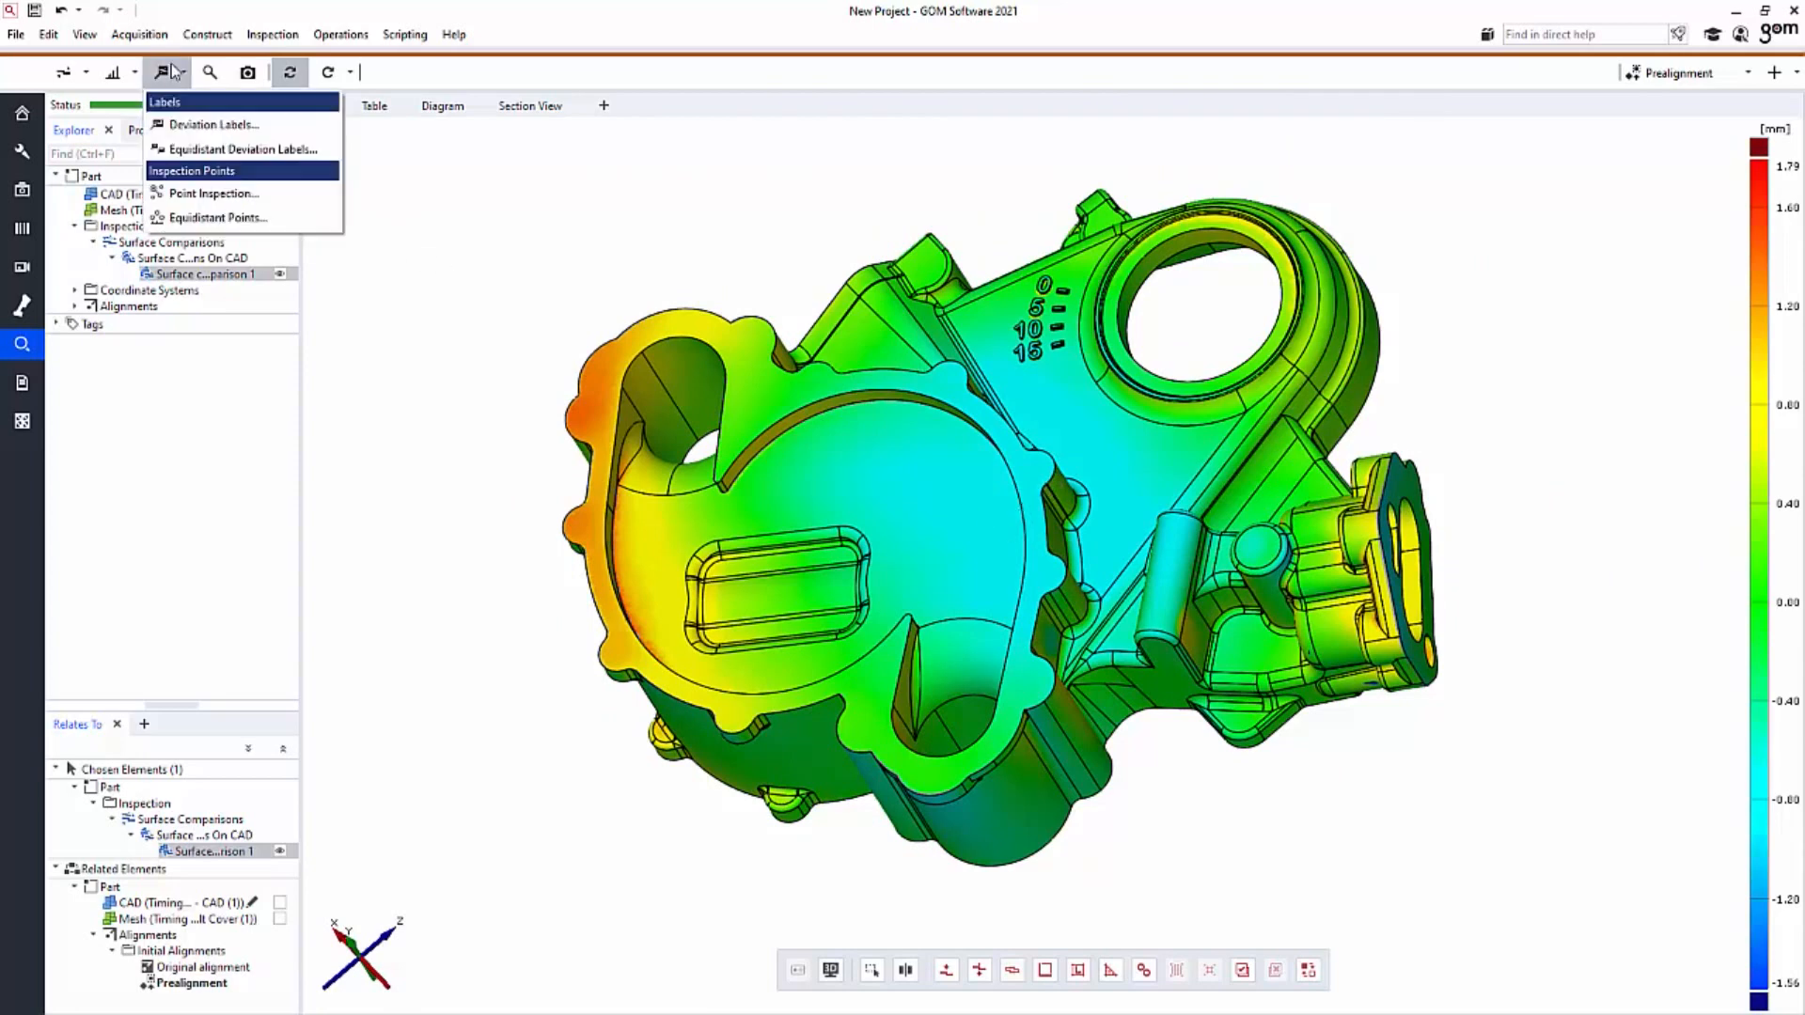
click(187, 126)
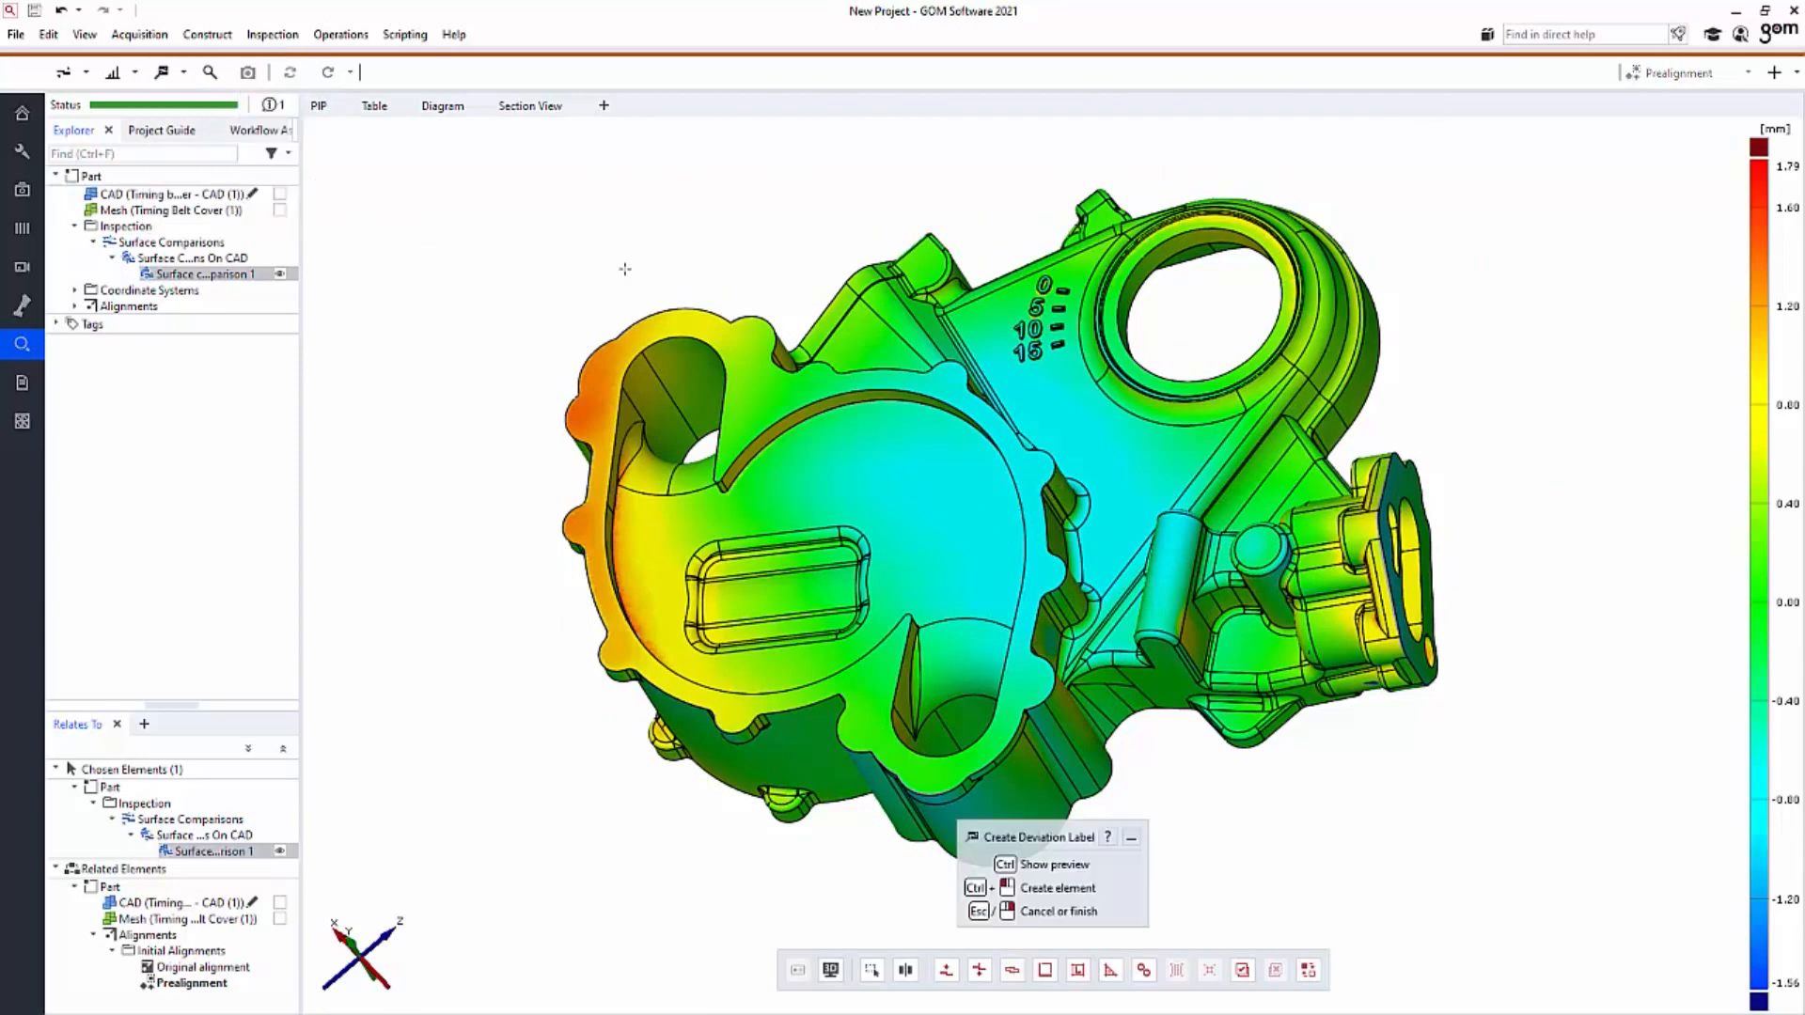
ctrl+click(614, 362)
ctrl+click(865, 279)
ctrl+click(1252, 231)
ctrl+click(1316, 256)
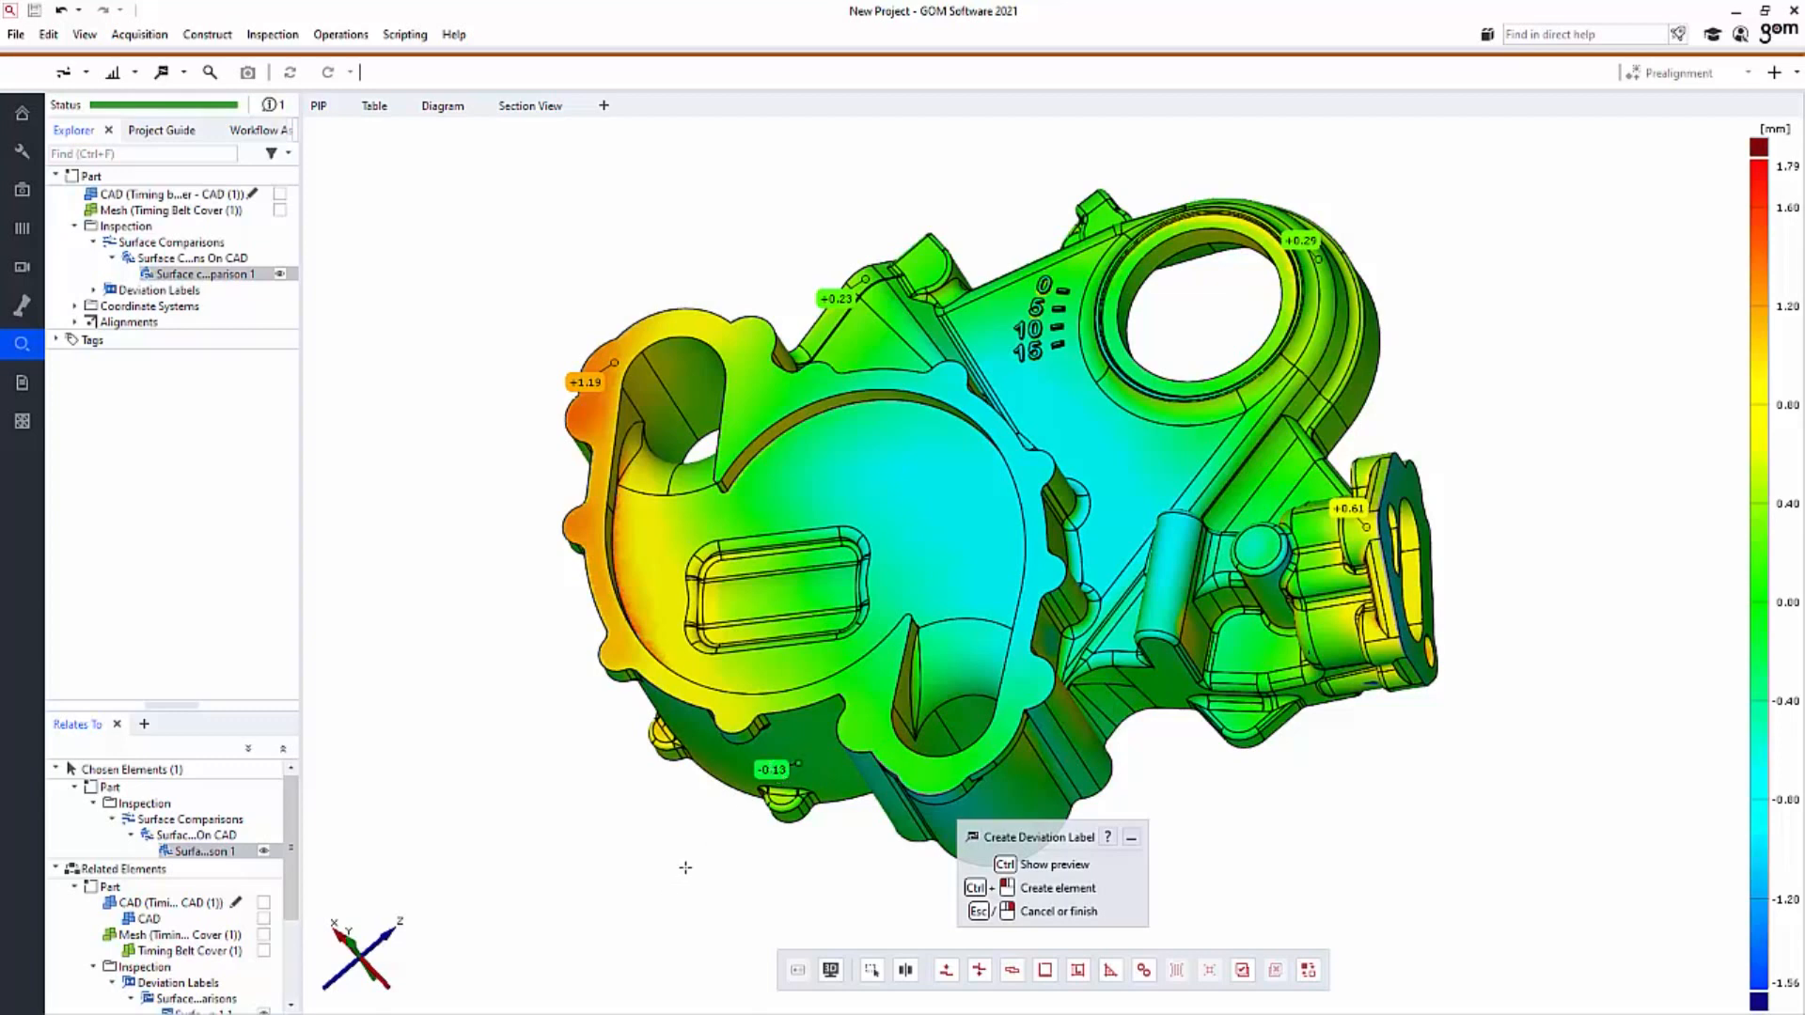
key(Escape)
Move the five deviation labels off the part into the empty space around it.
click(774, 774)
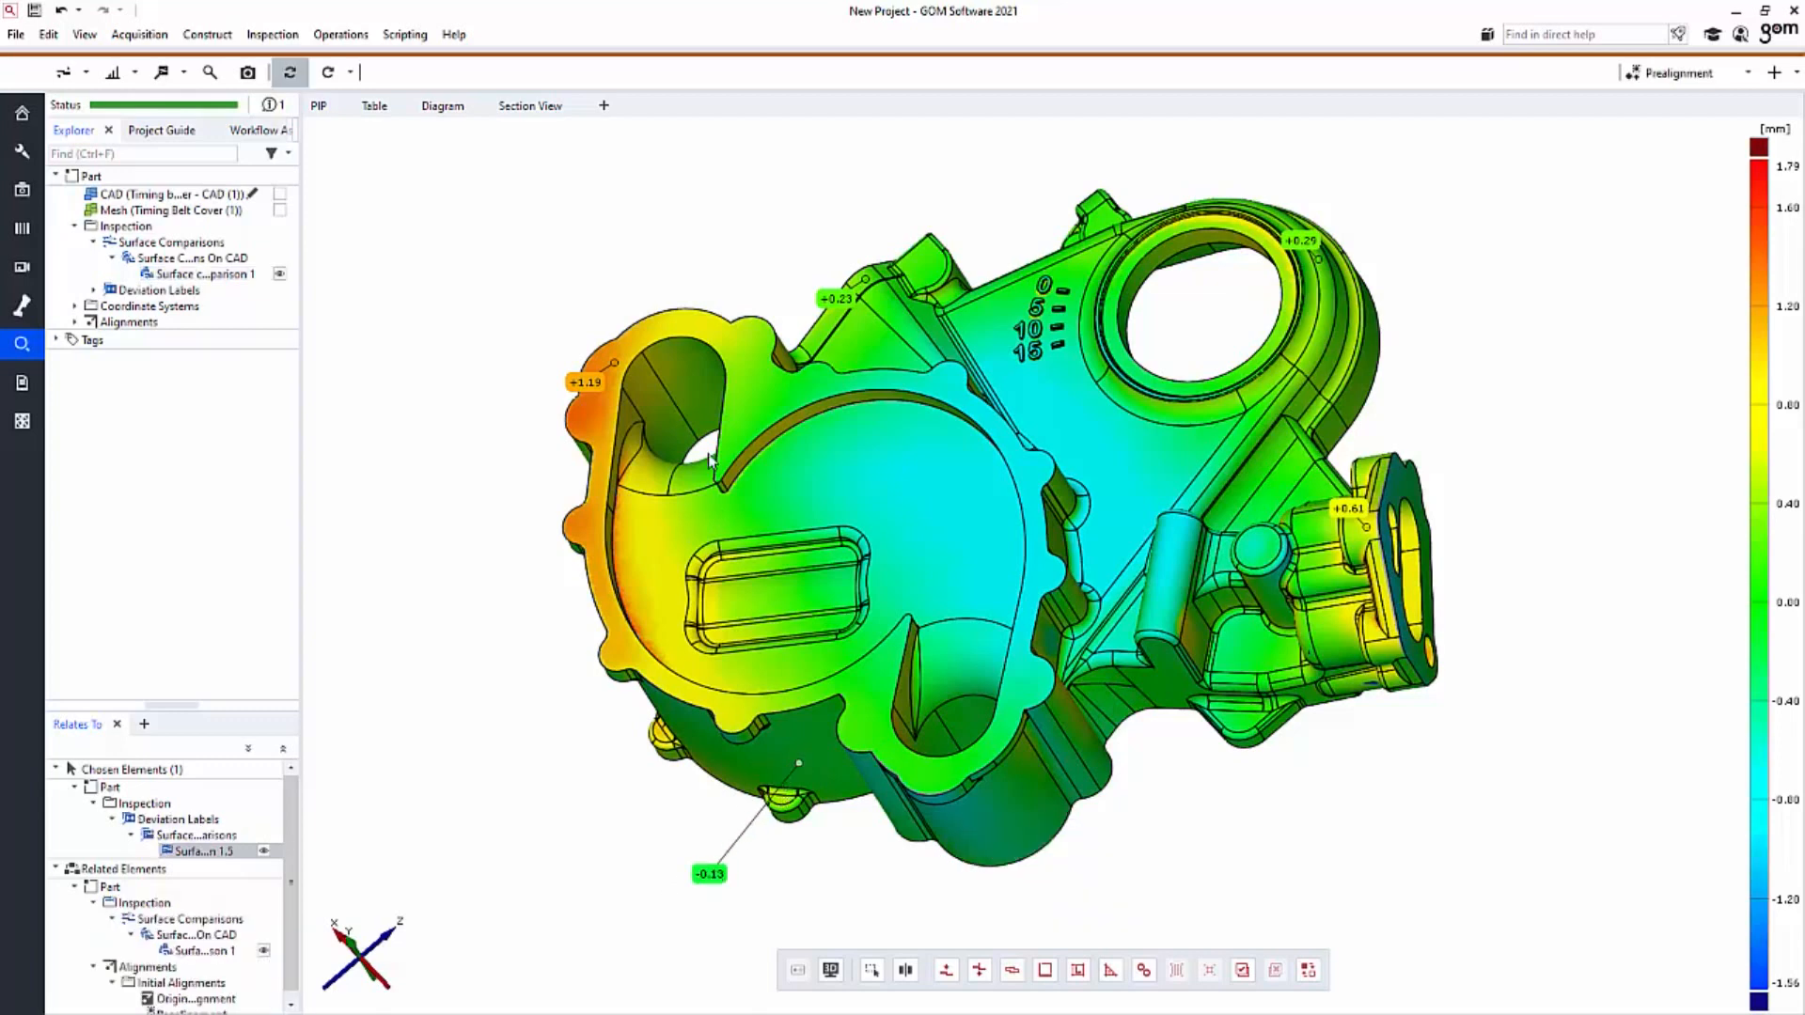
drag(585, 395, 429, 356)
drag(838, 301, 743, 237)
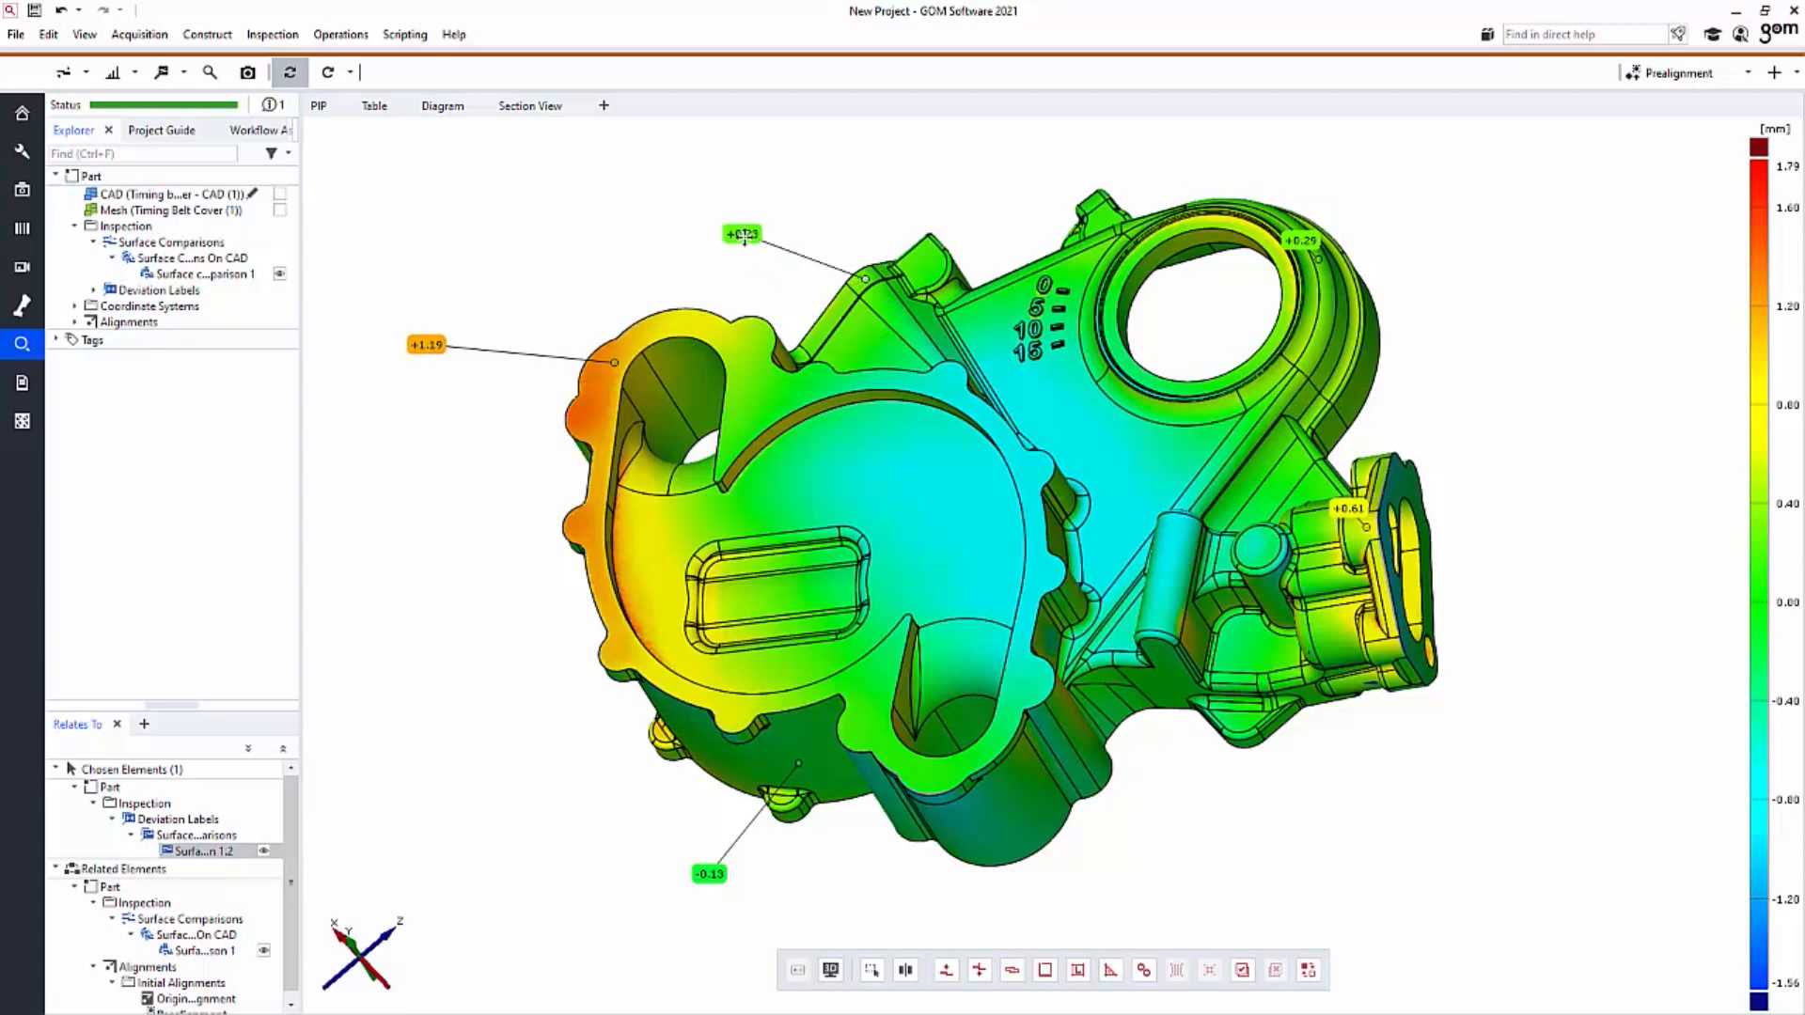
drag(1295, 240, 1395, 205)
drag(1349, 509, 1477, 477)
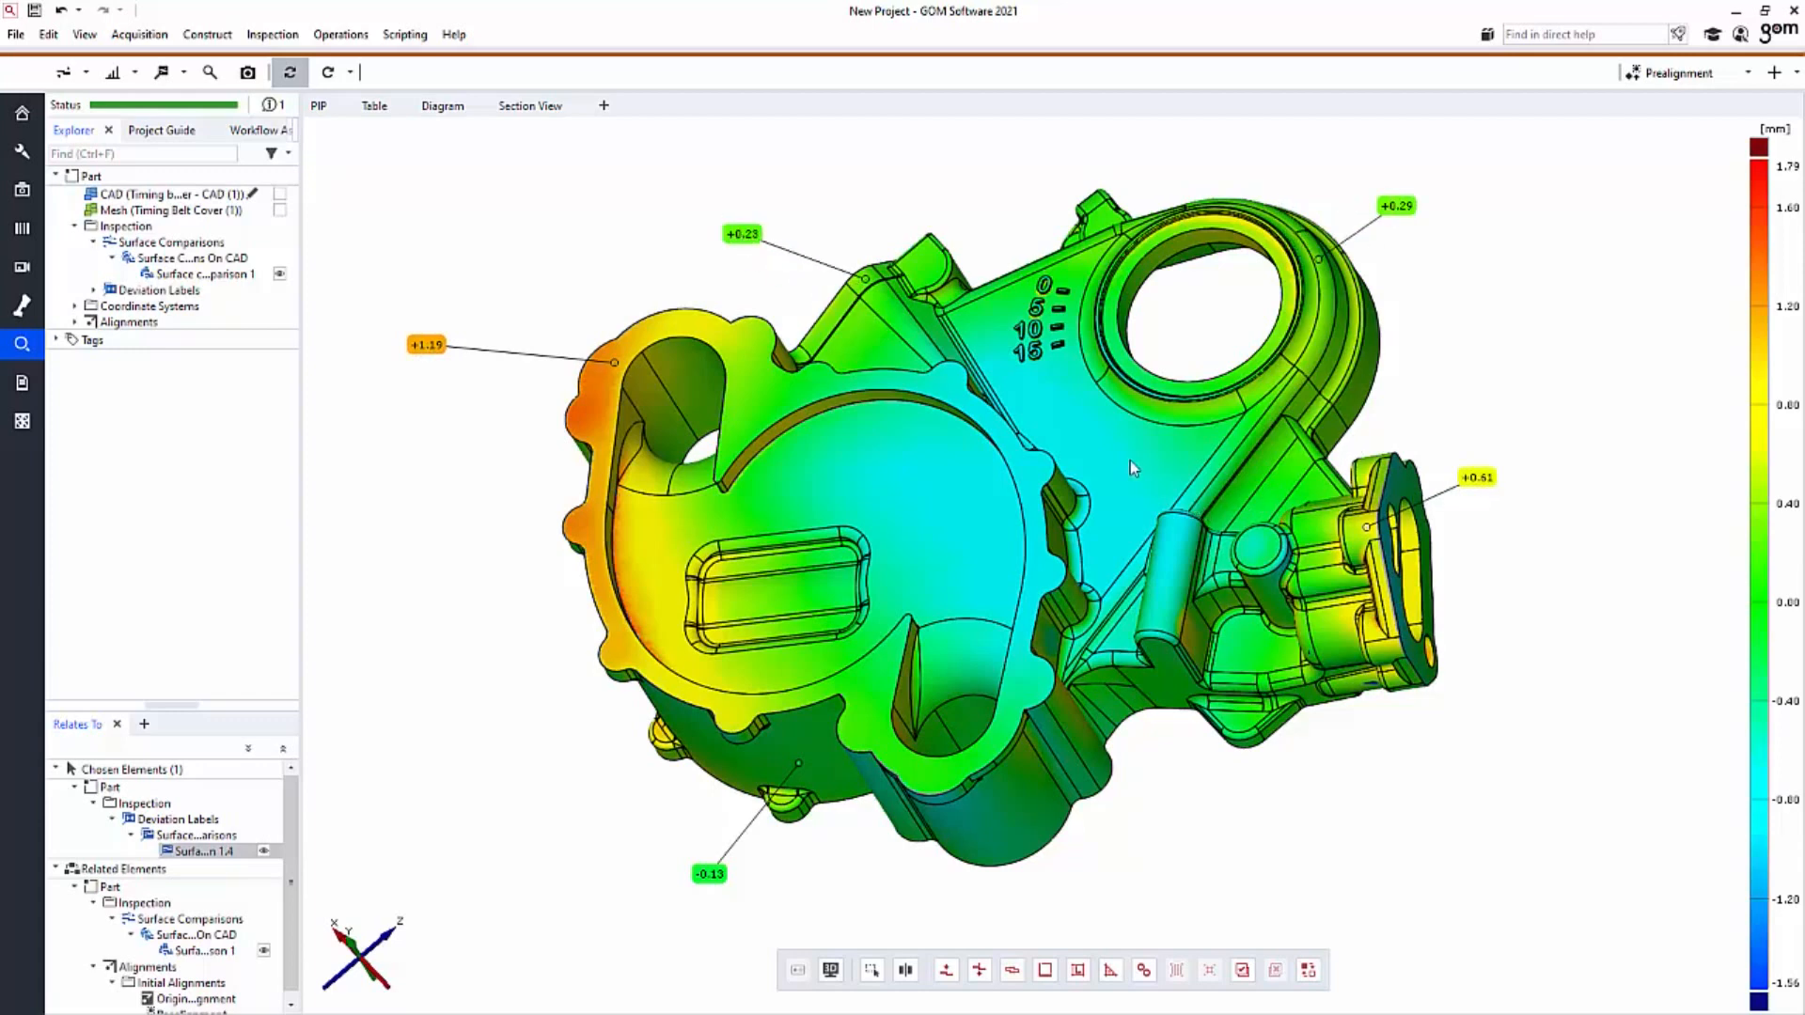
Create a report page in the 3D Generic Report Style - EN (A4), with the labelled comparison zoomed out to fit its image.
click(247, 74)
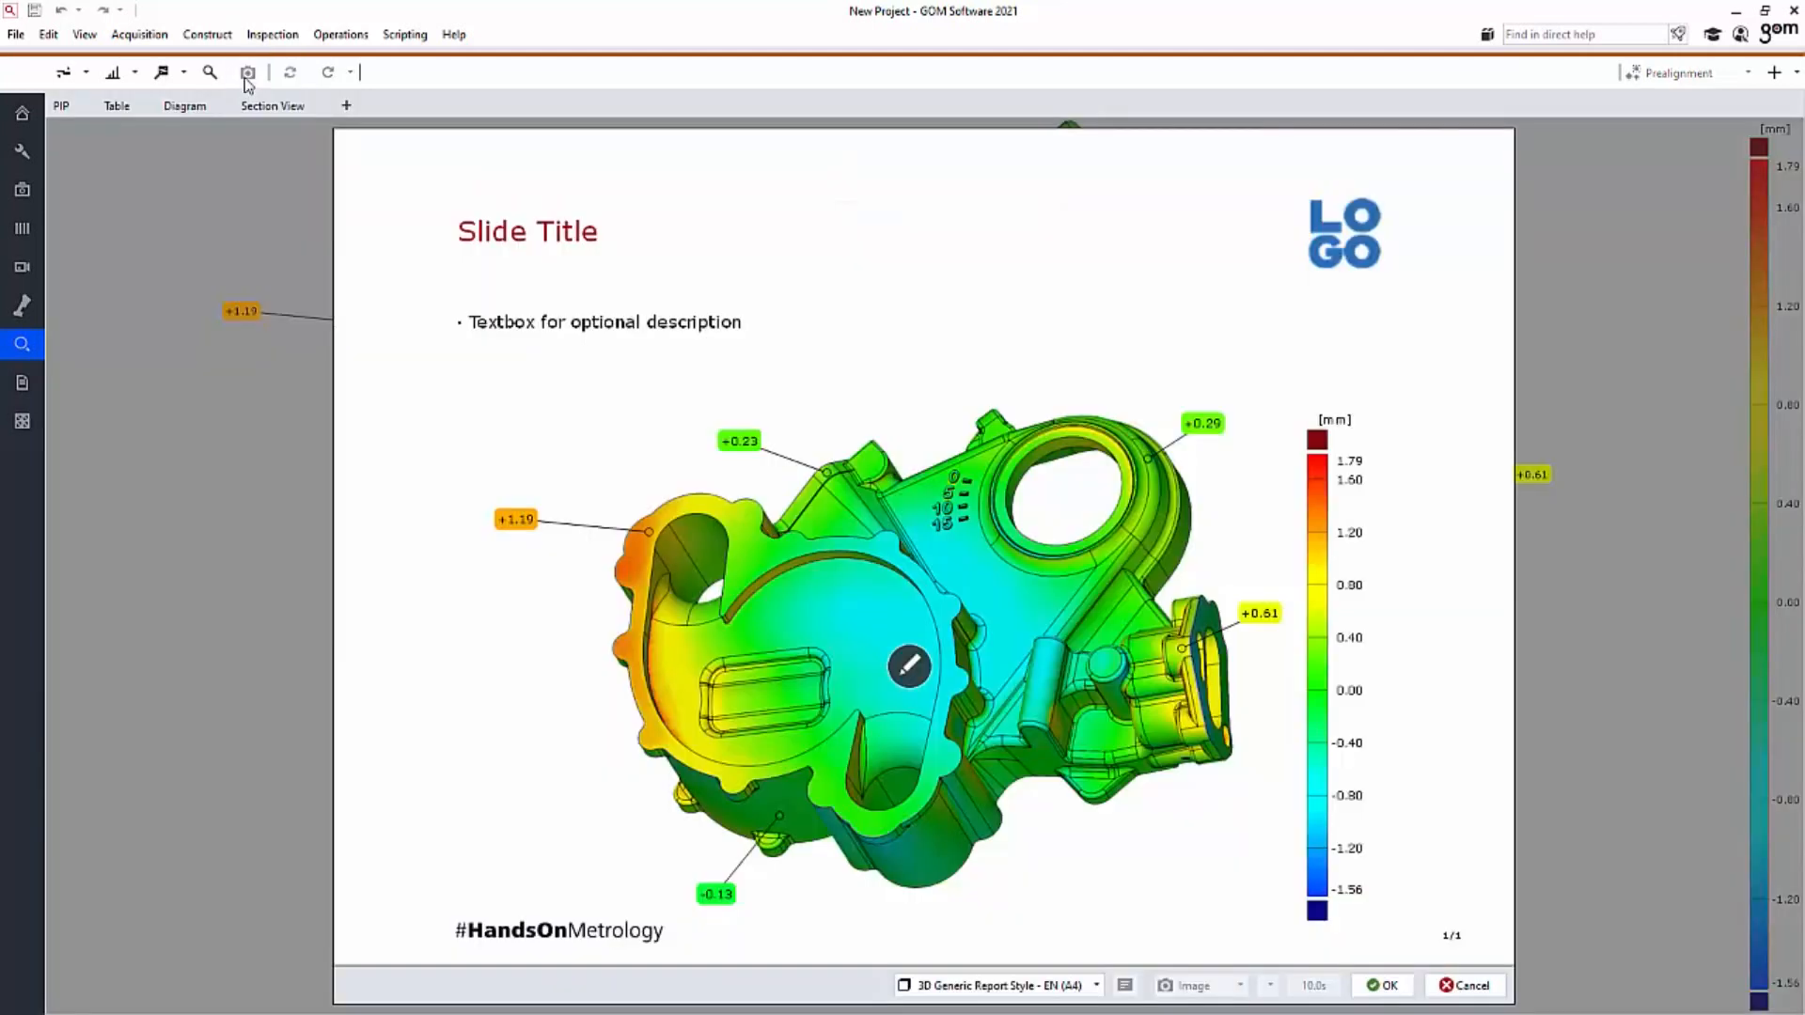
click(1092, 986)
click(1092, 986)
click(908, 665)
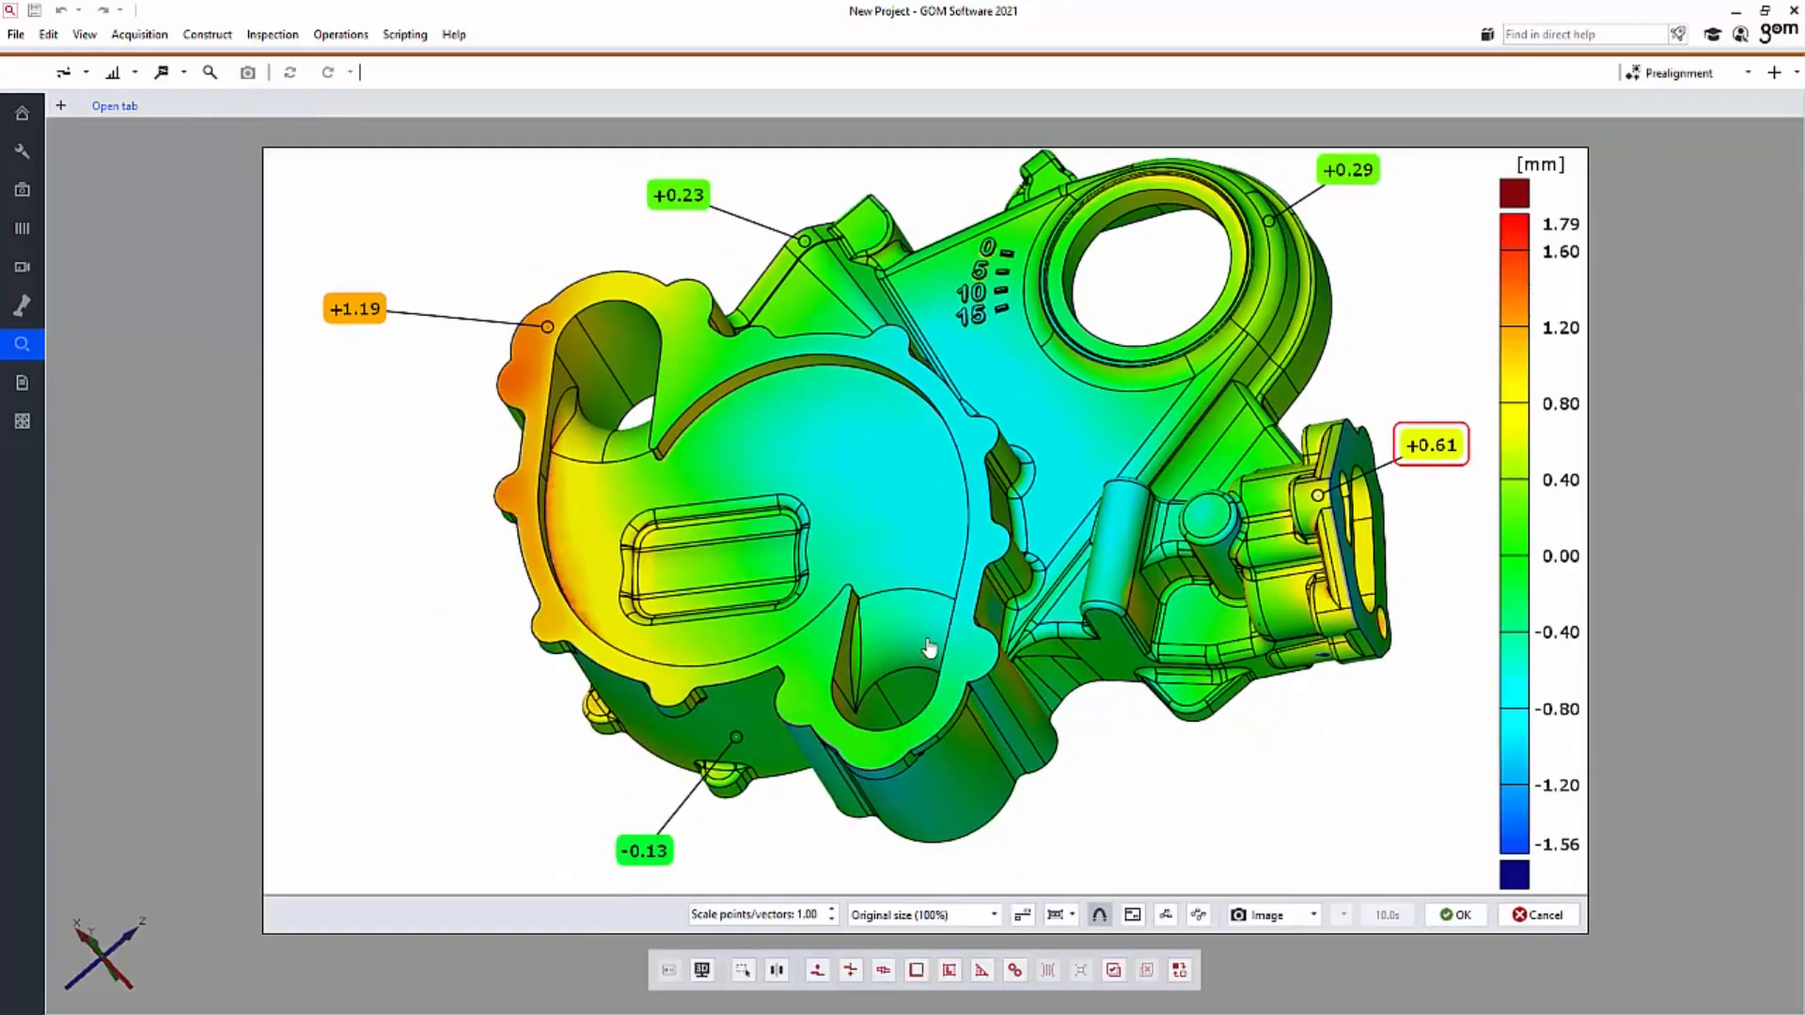
drag(955, 647, 956, 649)
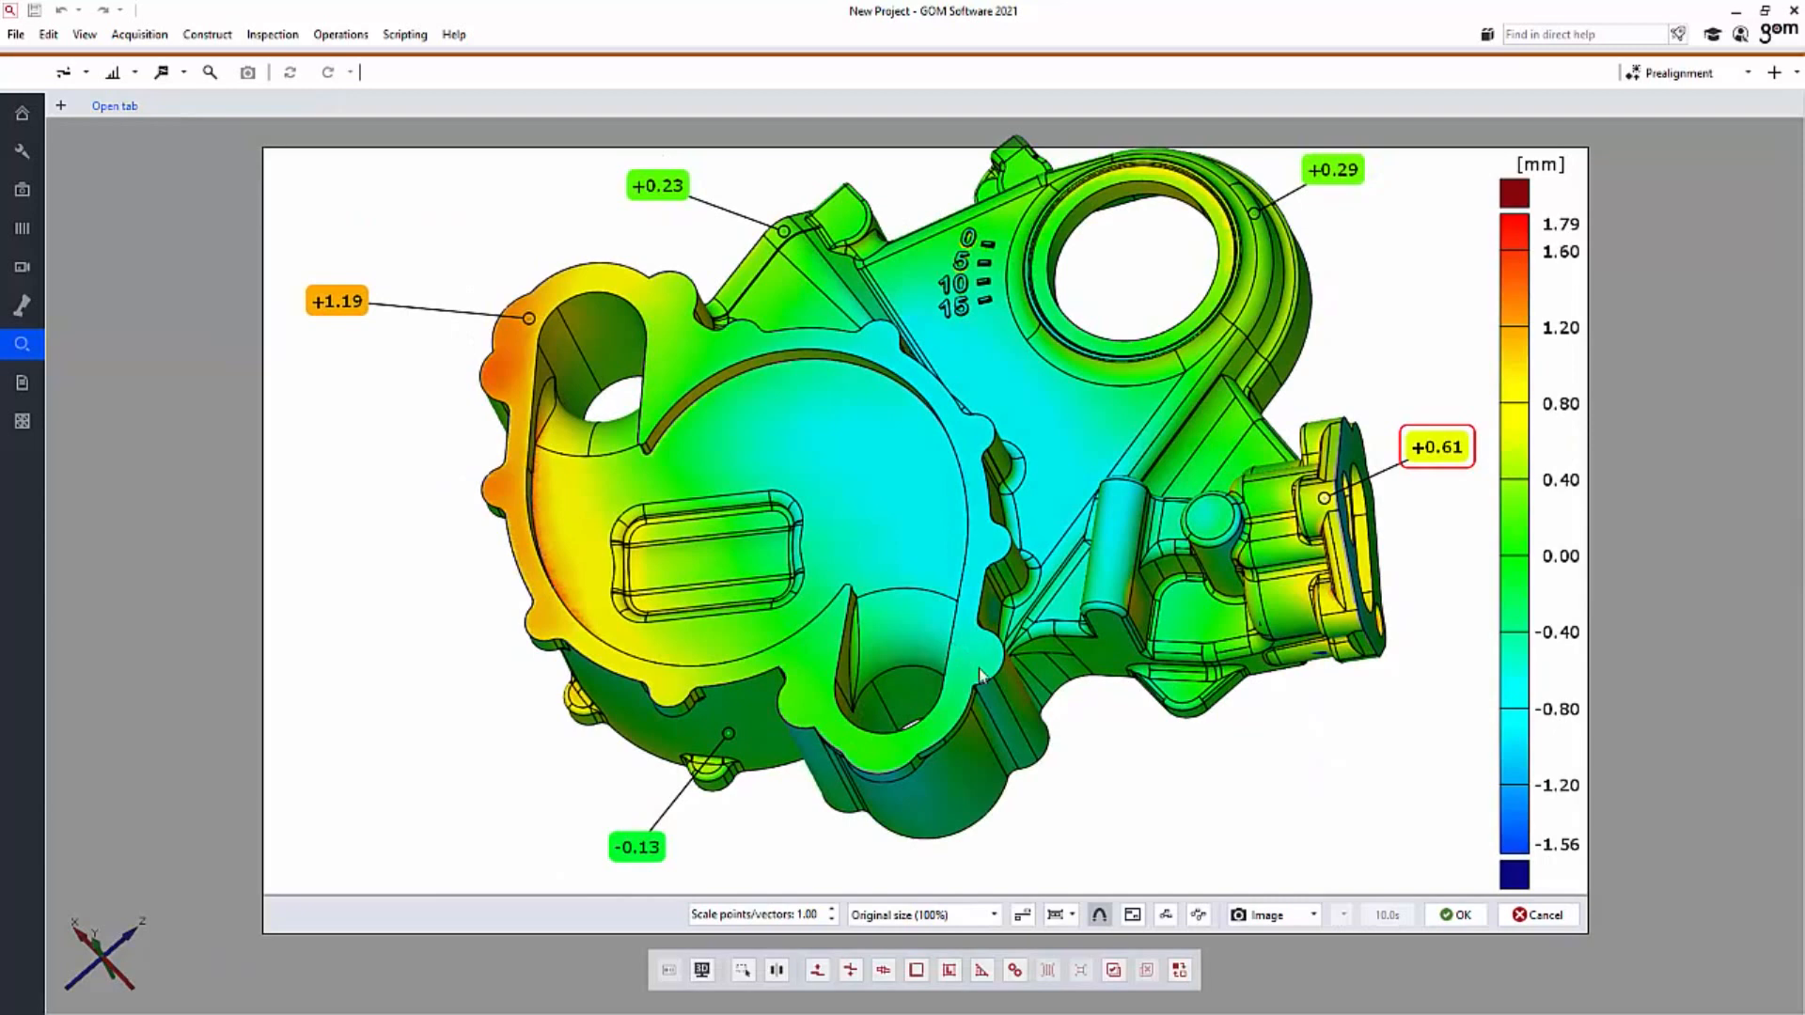
scroll(963, 619, down, 2)
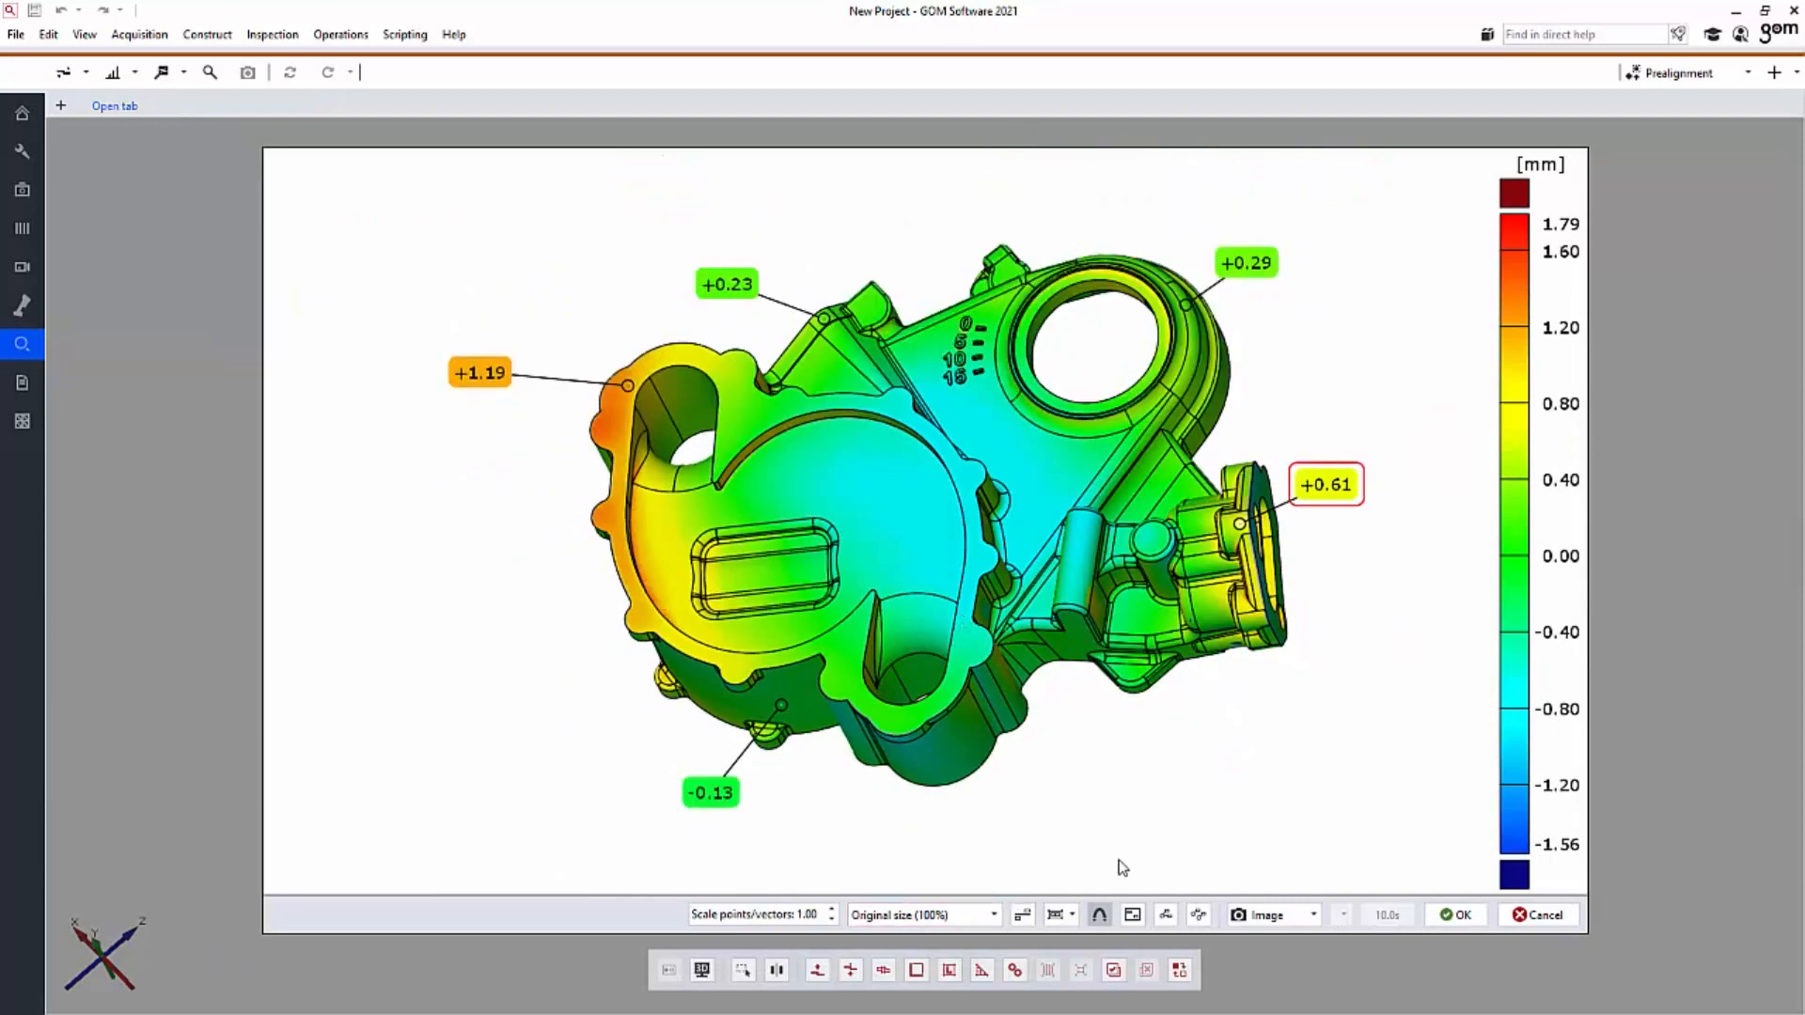
click(1455, 915)
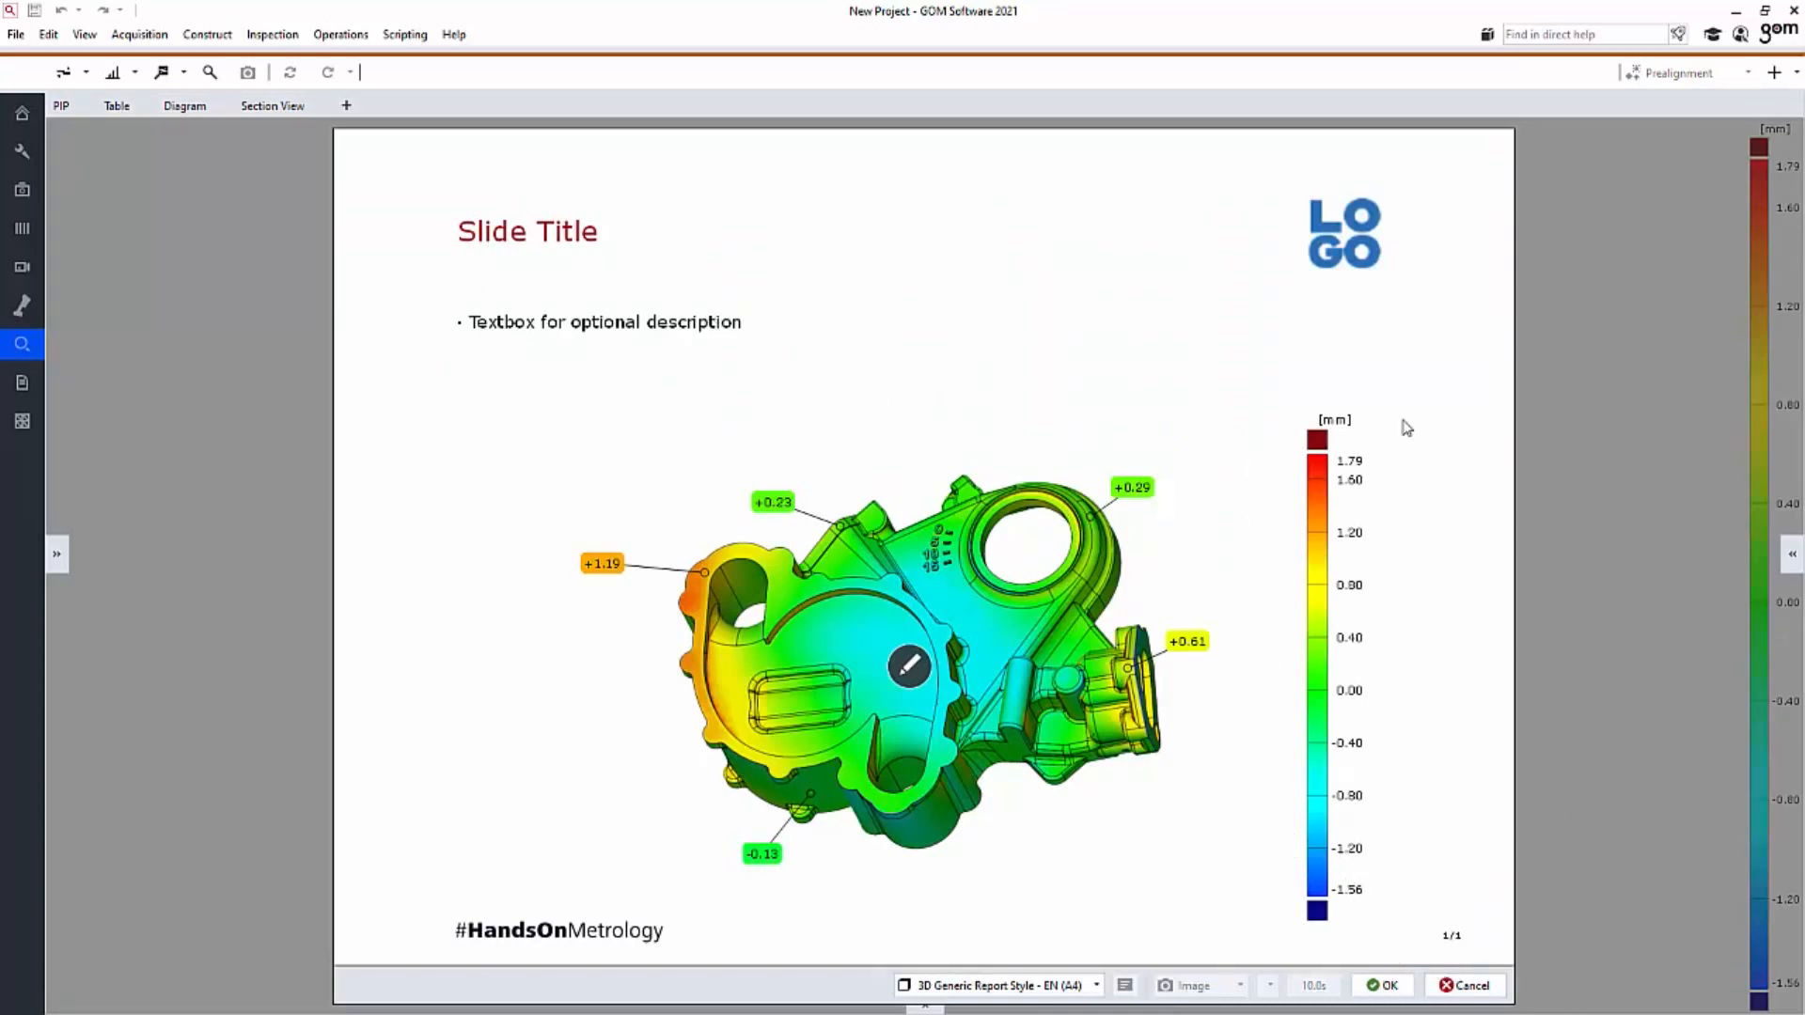
click(1375, 984)
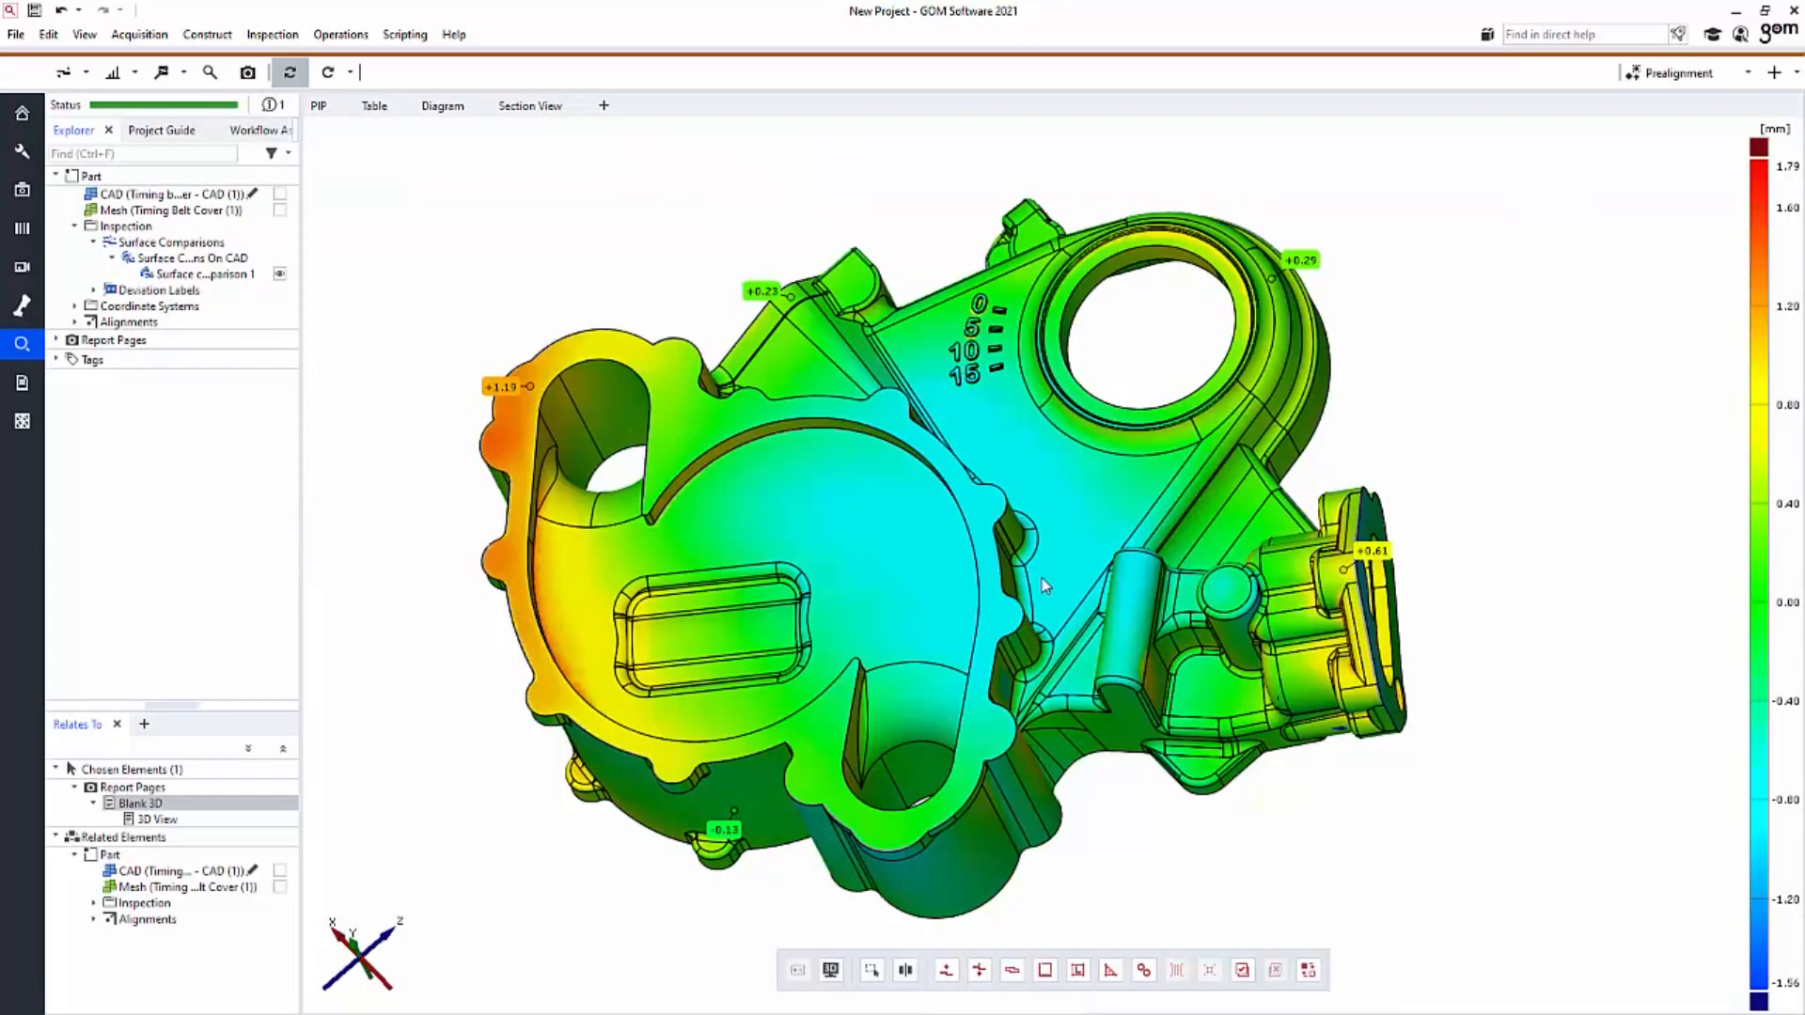
Create an inspection section on the CAD from the surface comparison, parallel to Plane Y at position -56 mm.
click(230, 274)
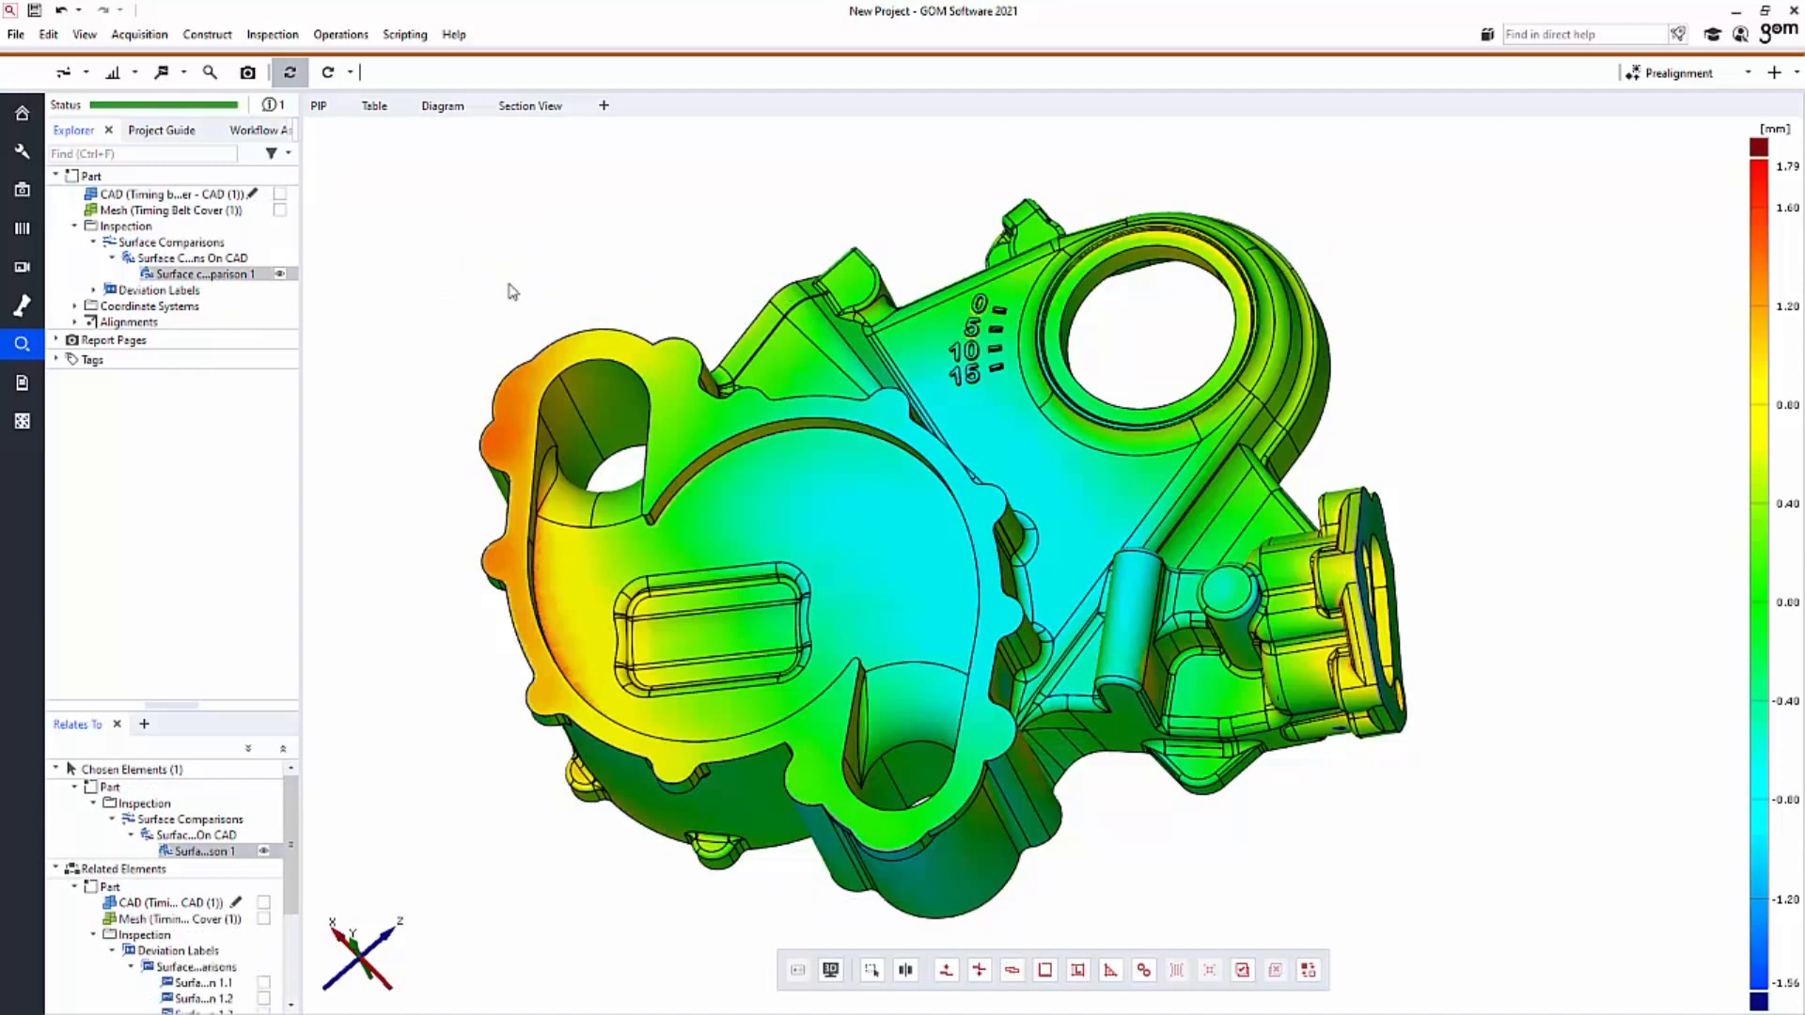
click(135, 74)
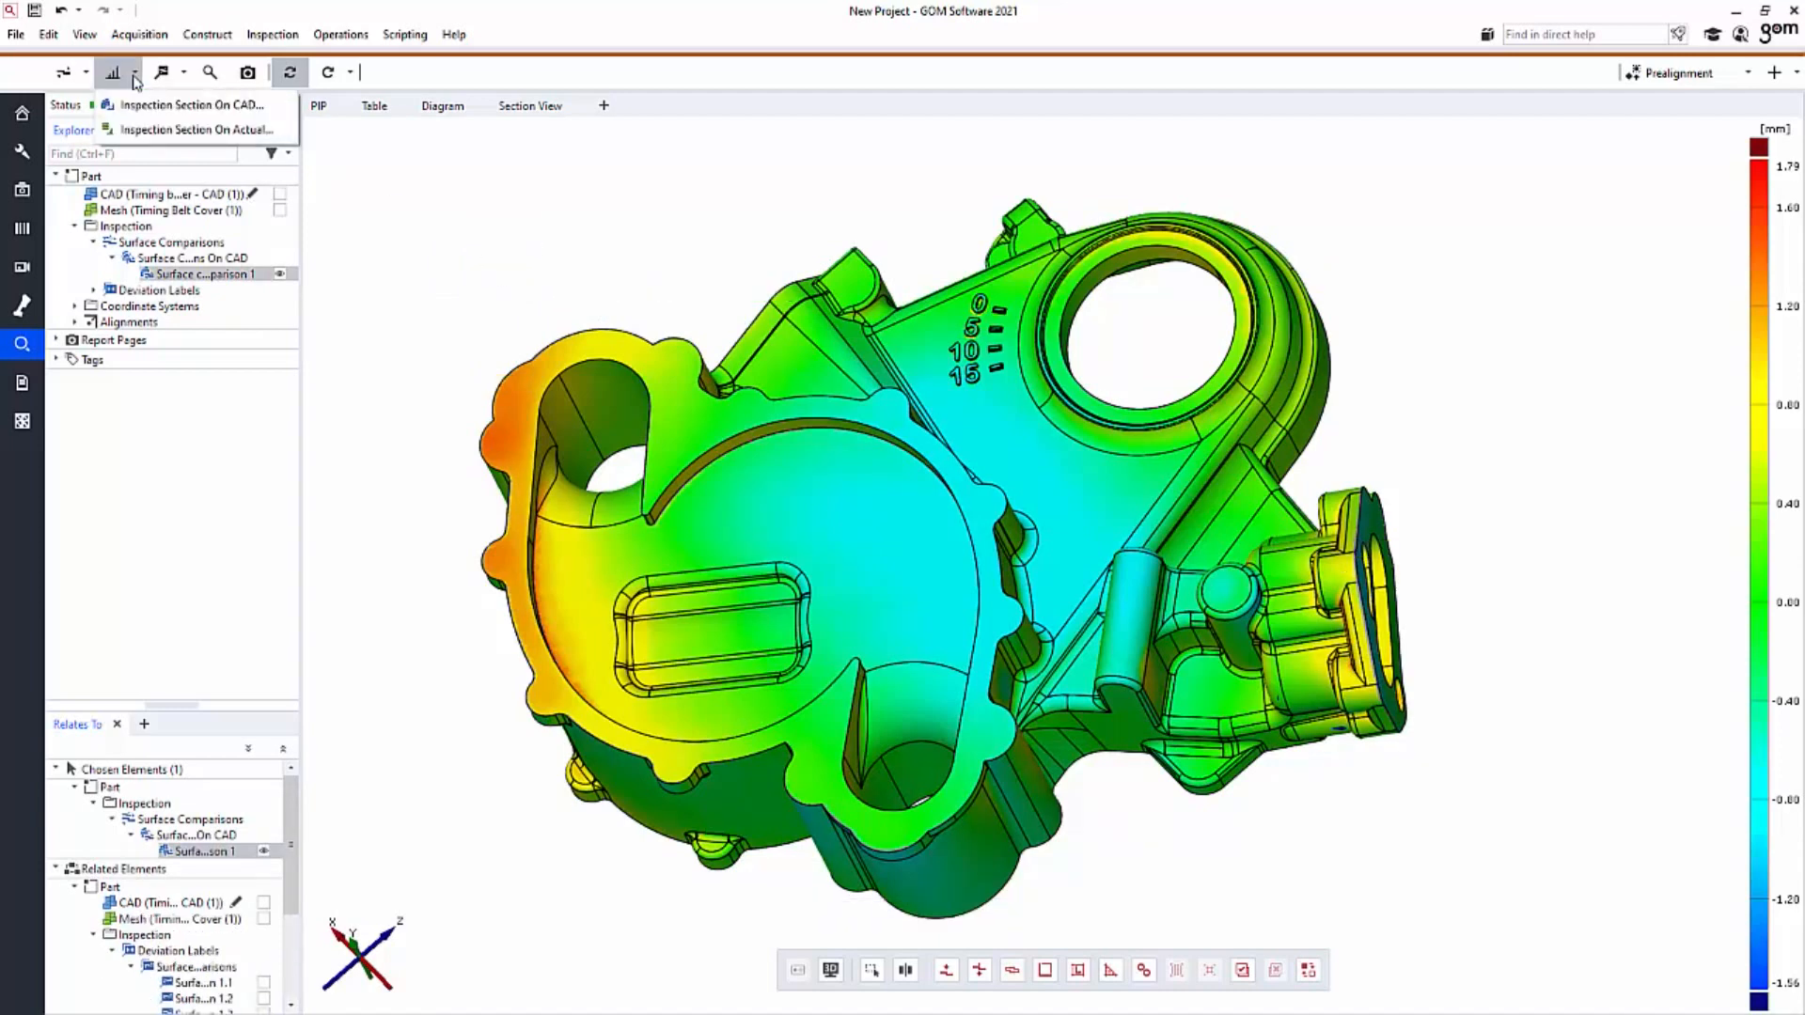
click(188, 104)
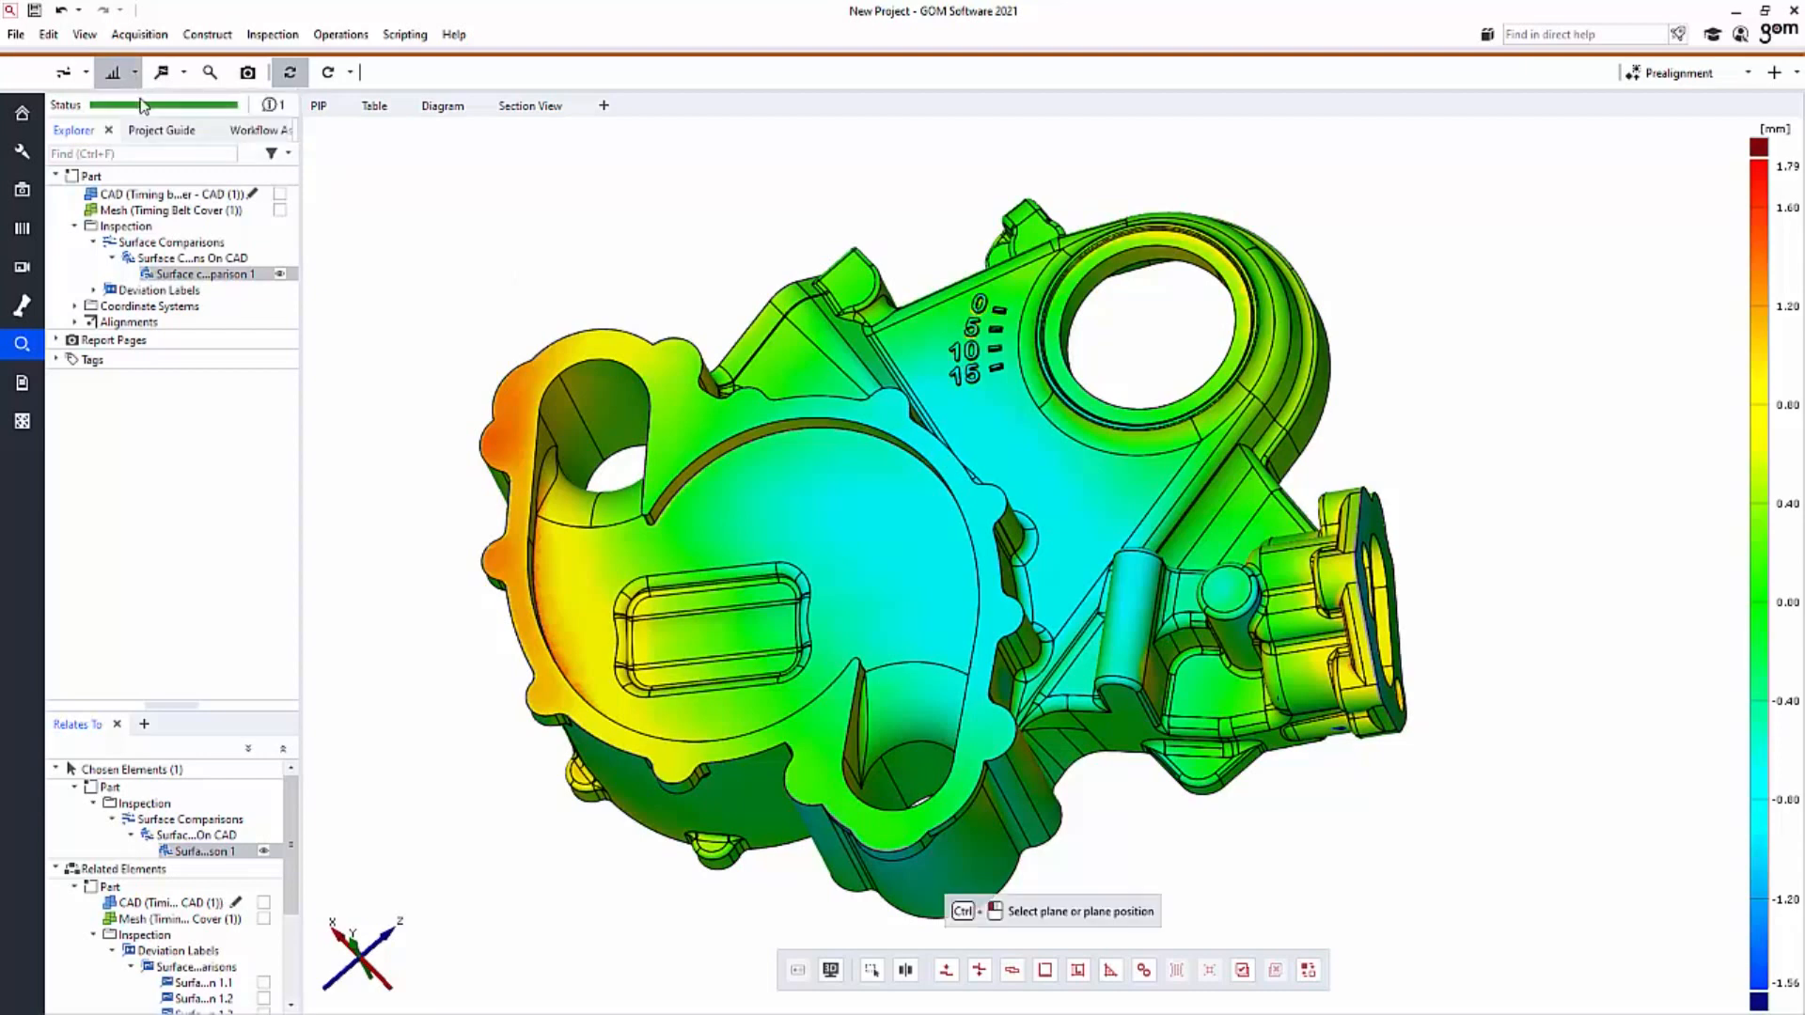
click(387, 158)
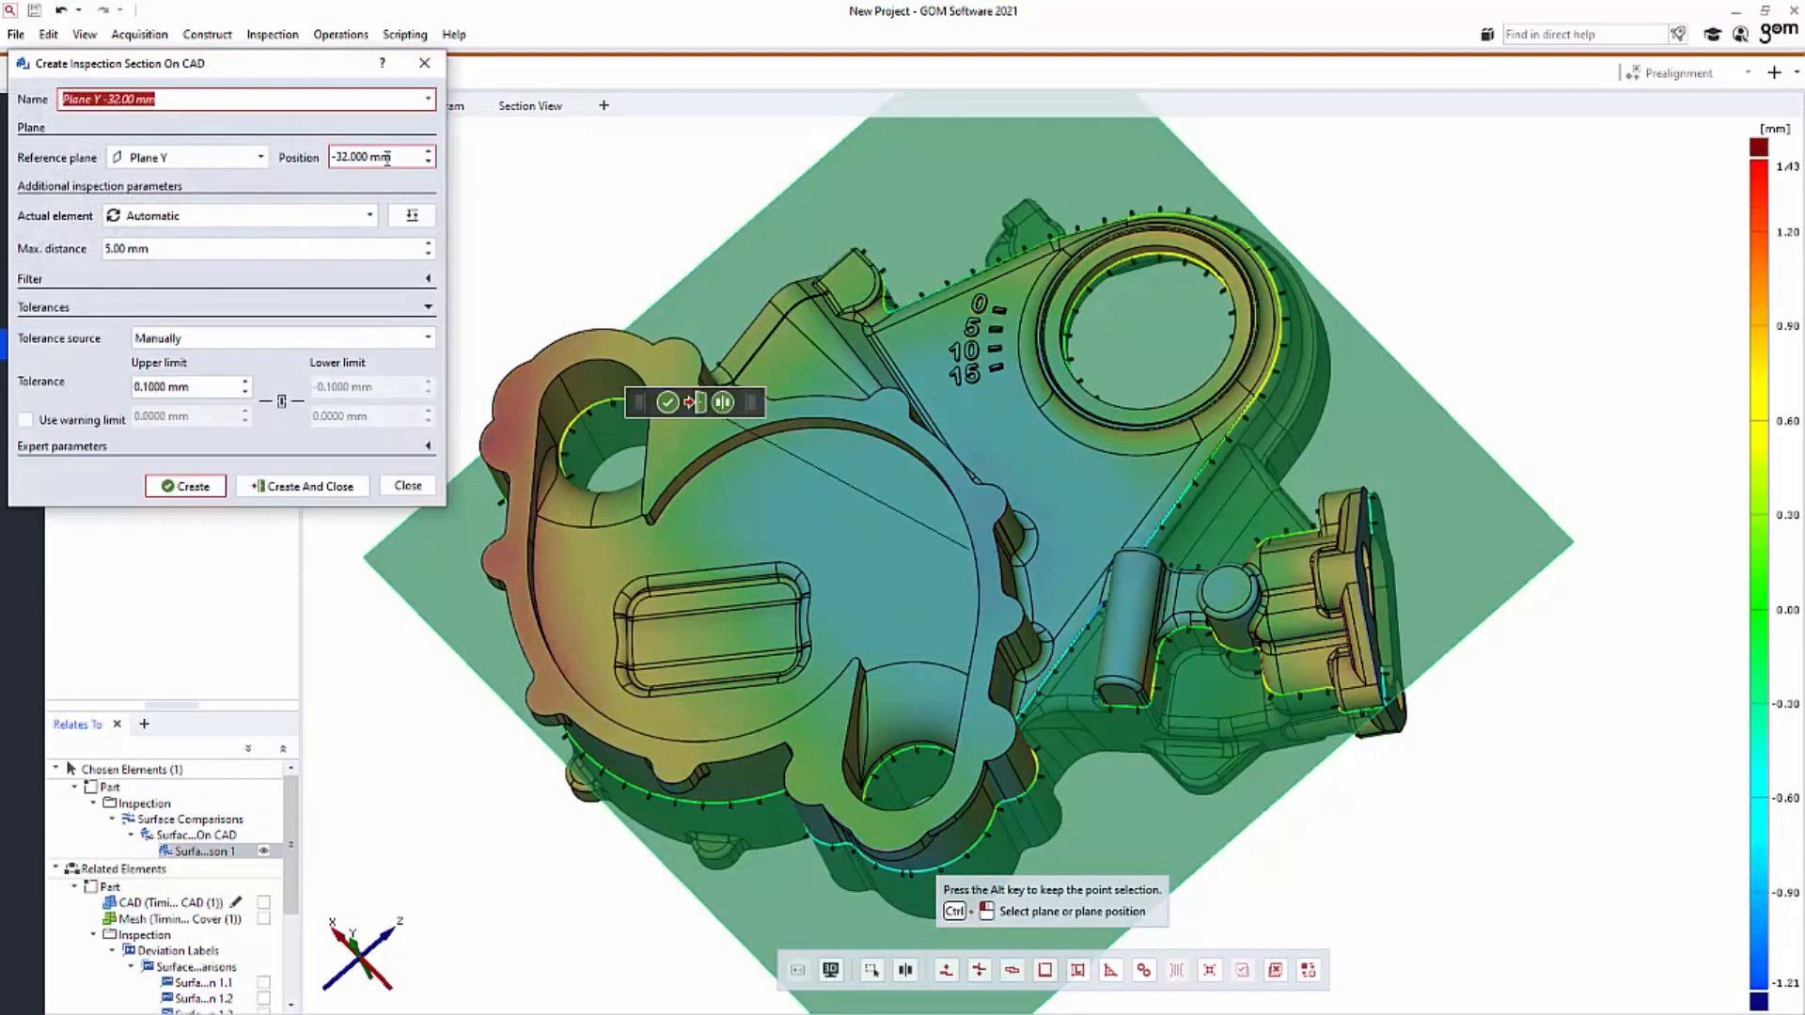
scroll(388, 158, up, 2)
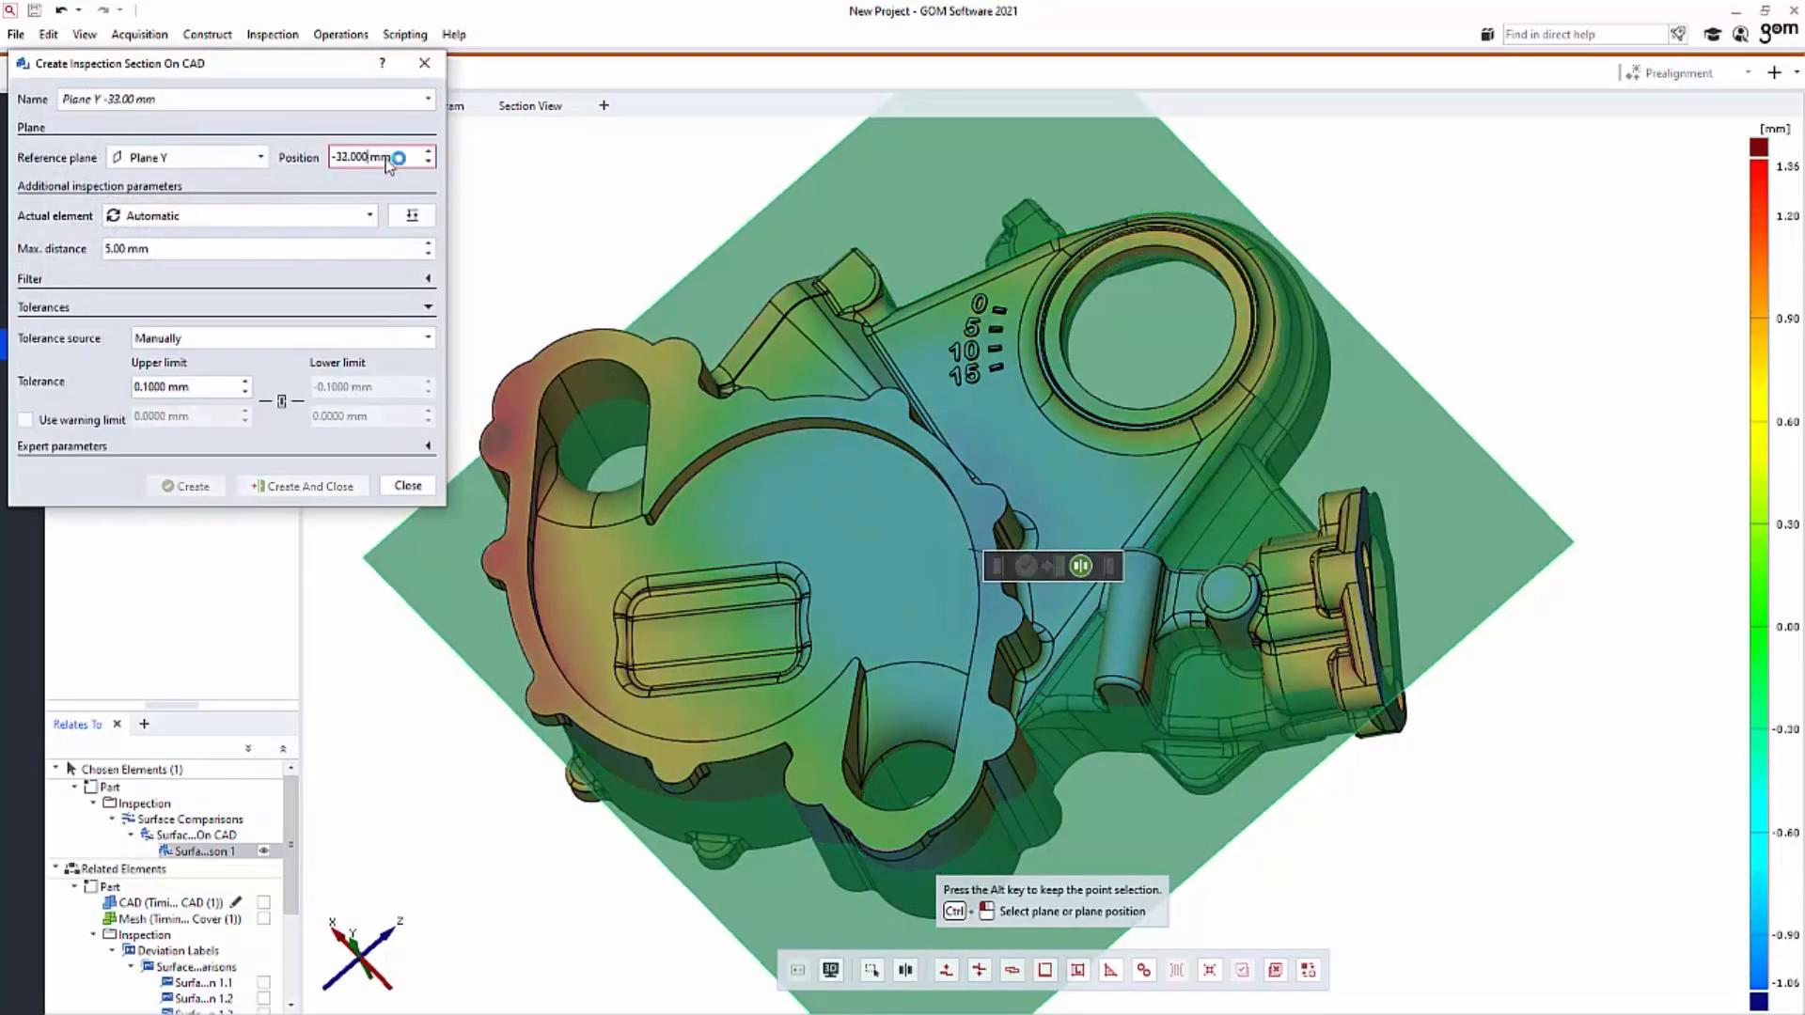
scroll(387, 158, down, 13)
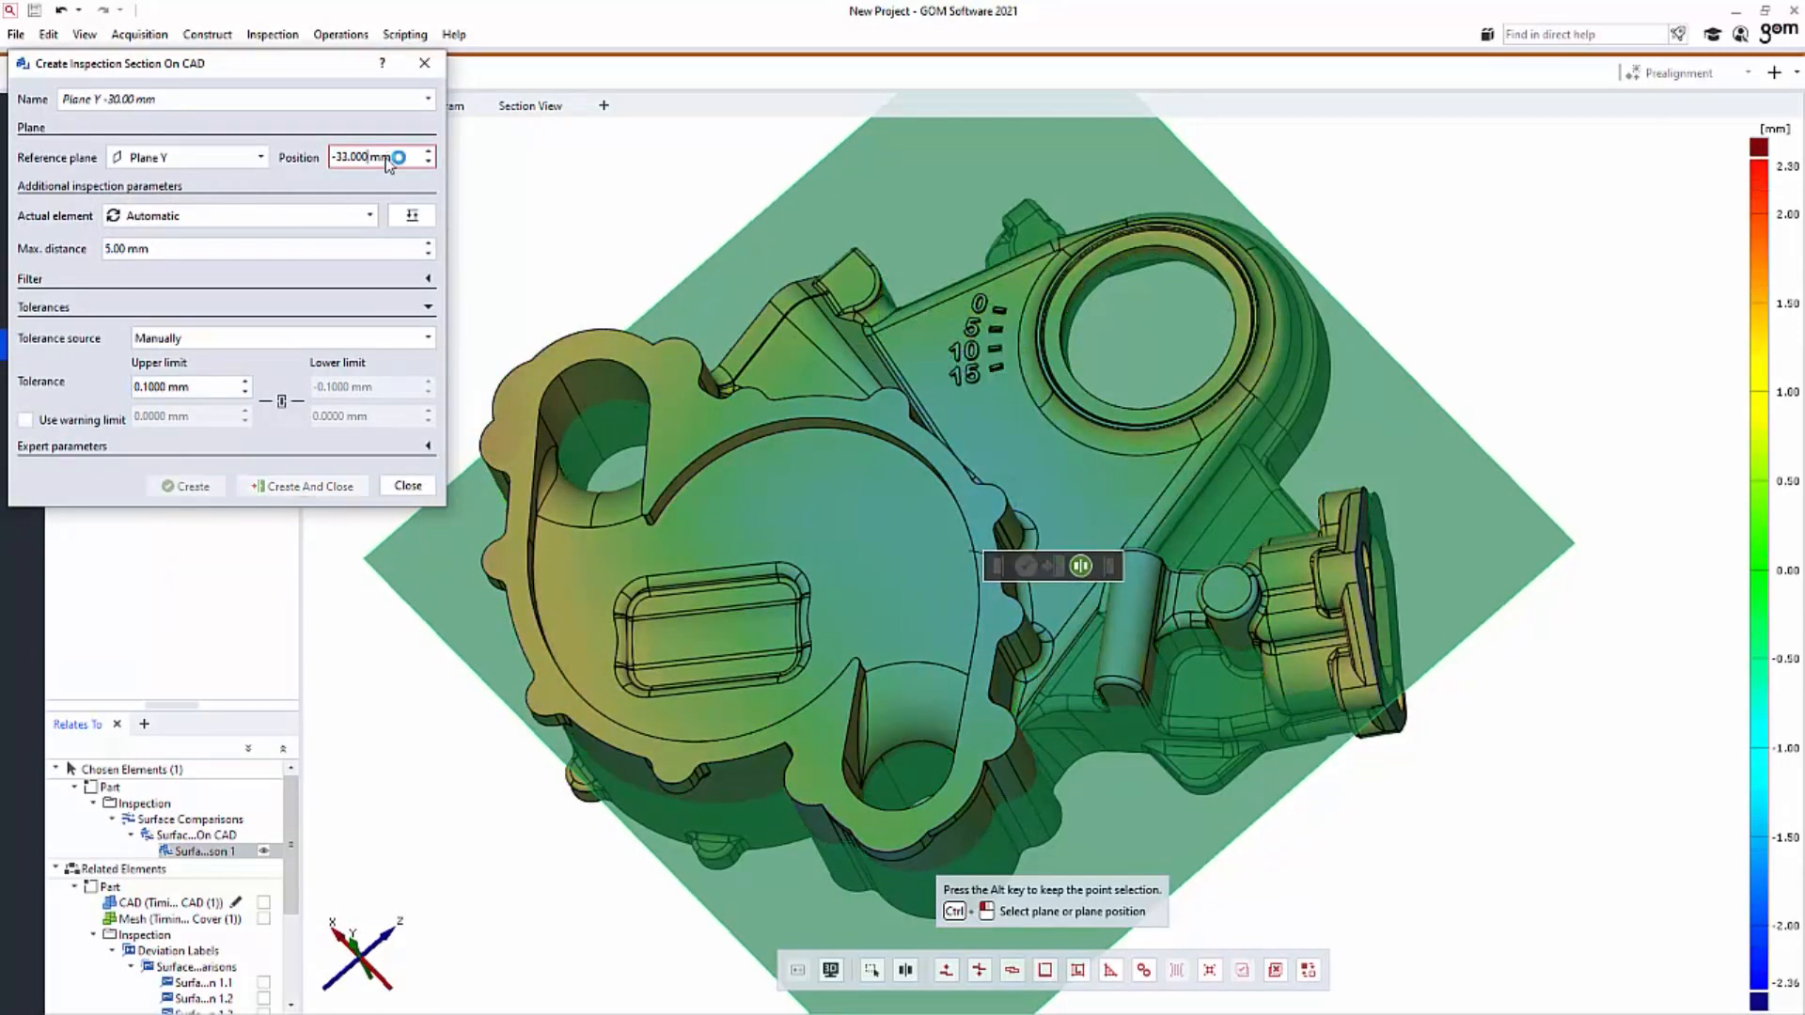
scroll(387, 158, down, 13)
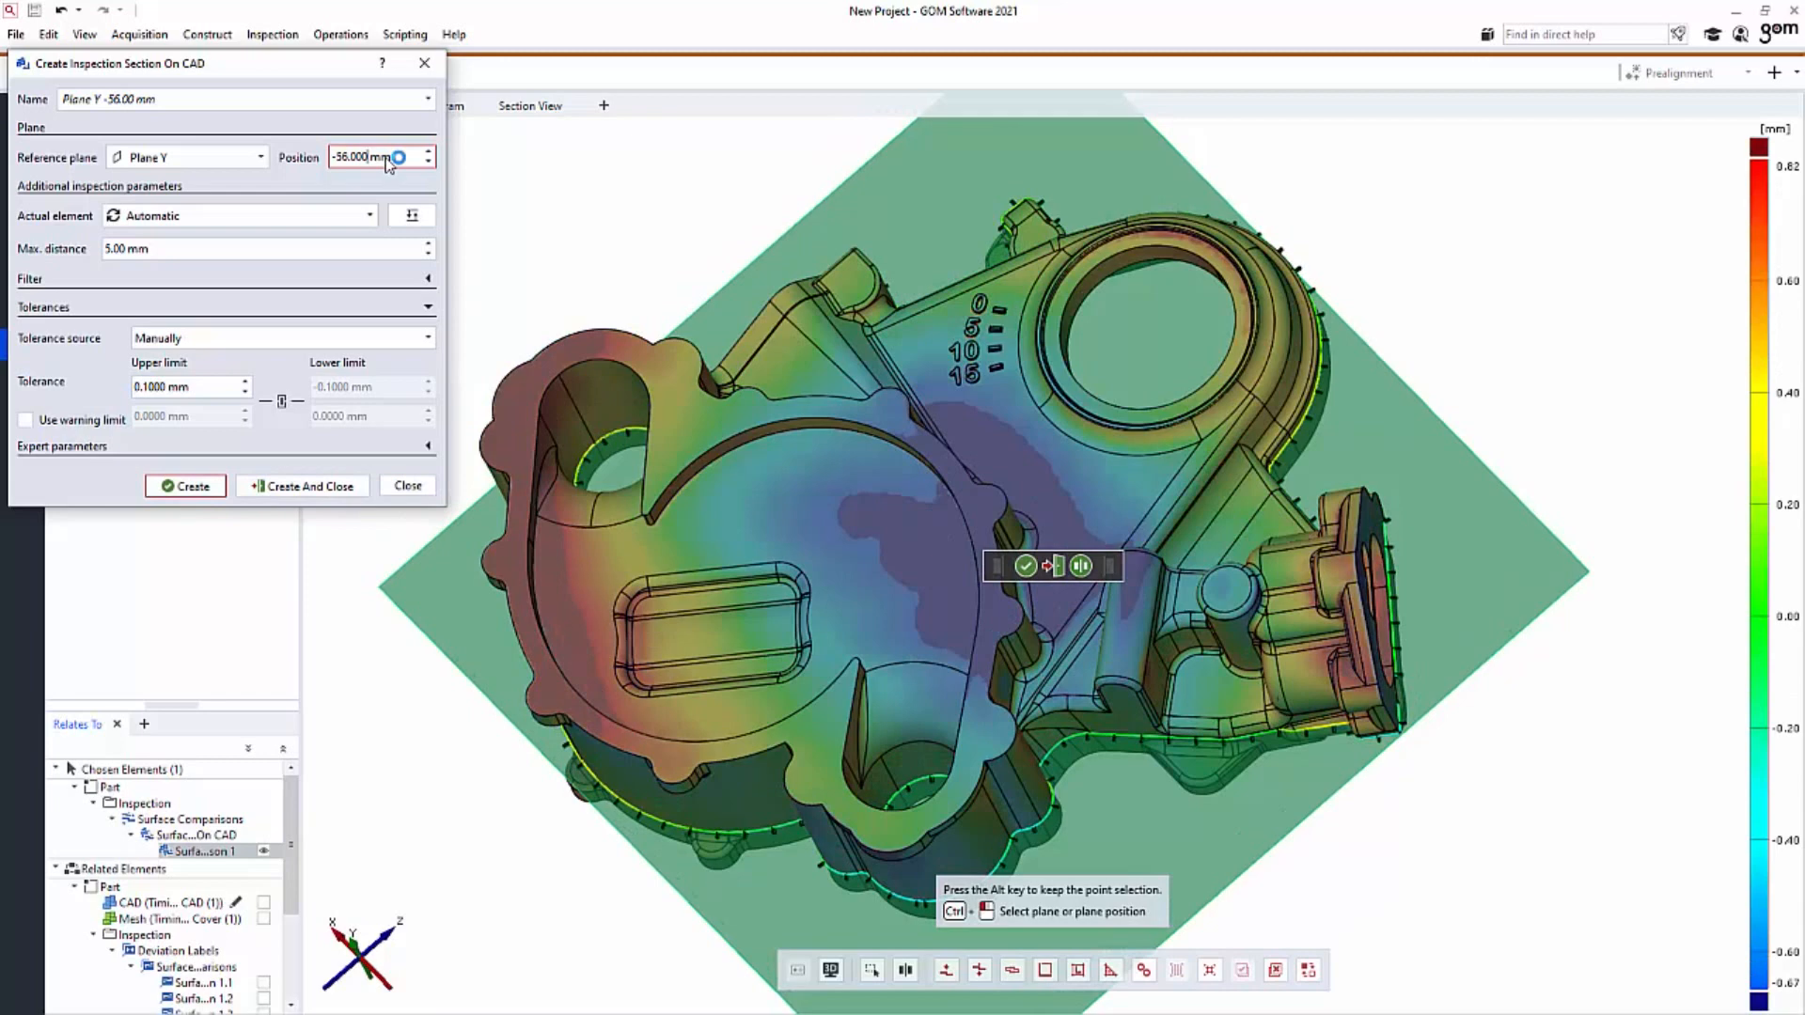
click(303, 486)
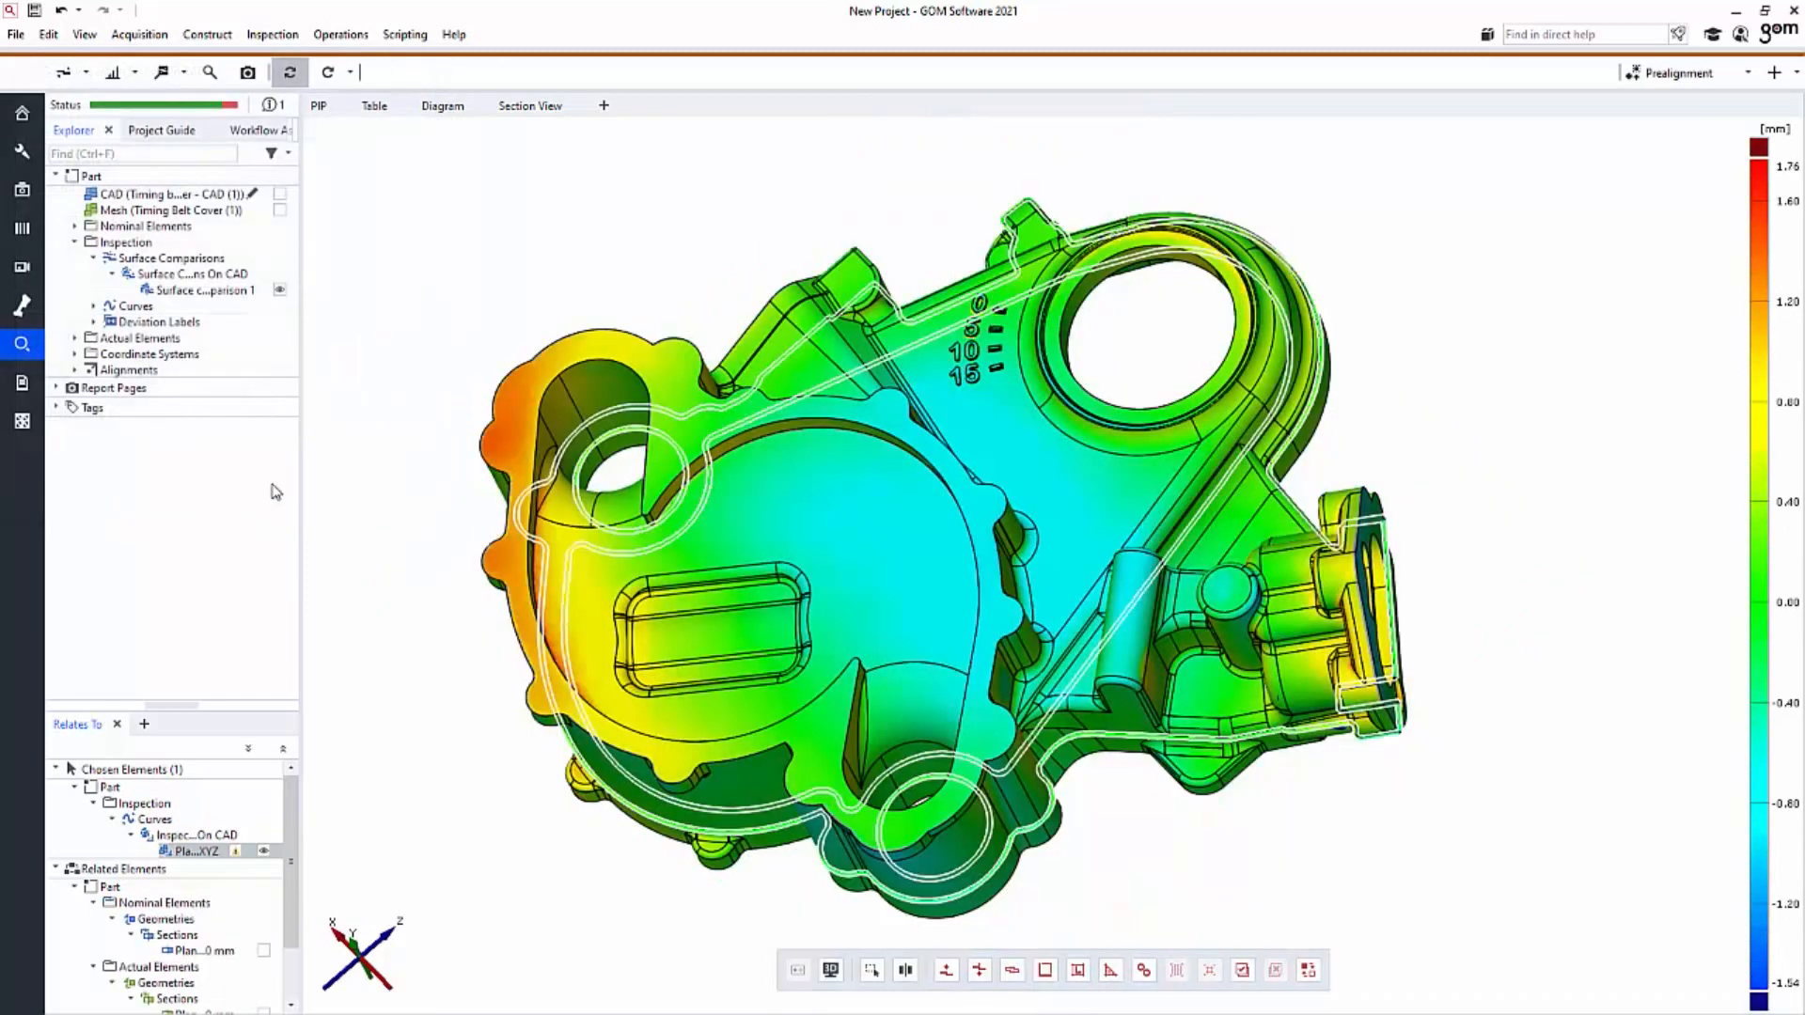
Show only the inspection section curve in the 3D view, looking square onto Plane Y with the view rotated in-plane.
click(95, 306)
click(113, 322)
drag(179, 340, 444, 319)
mouse_move(369, 868)
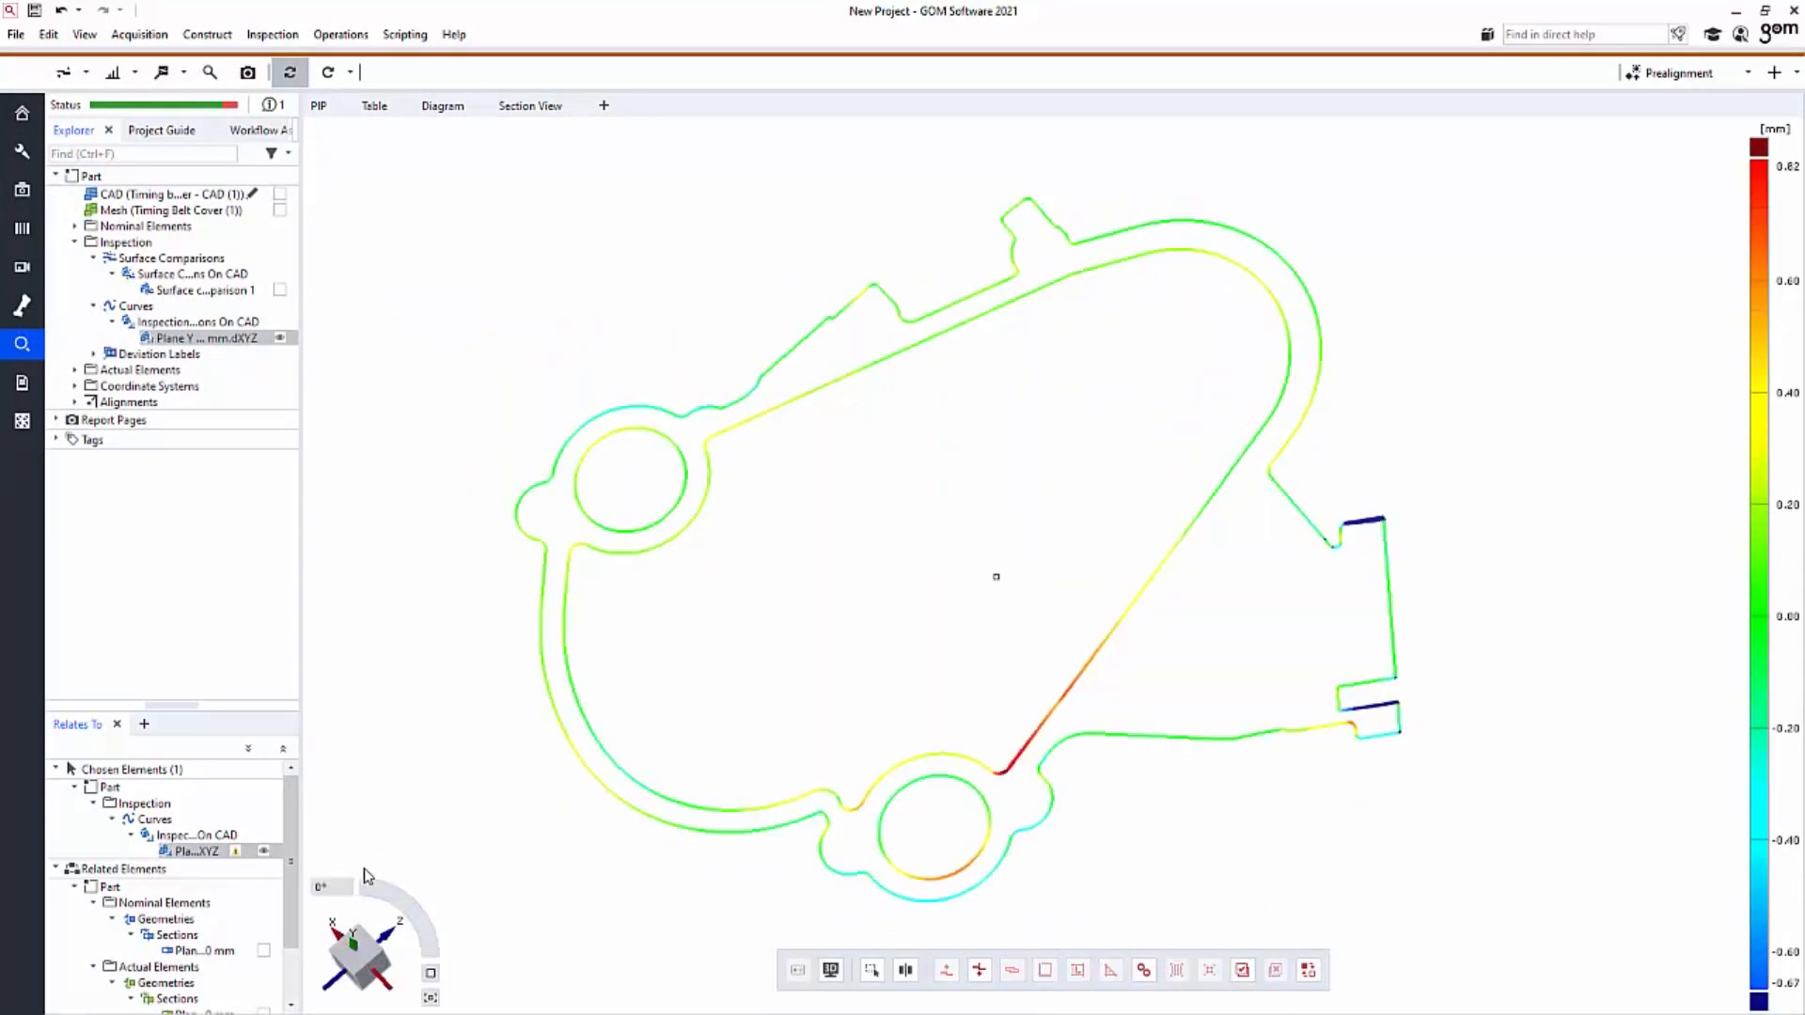
click(354, 945)
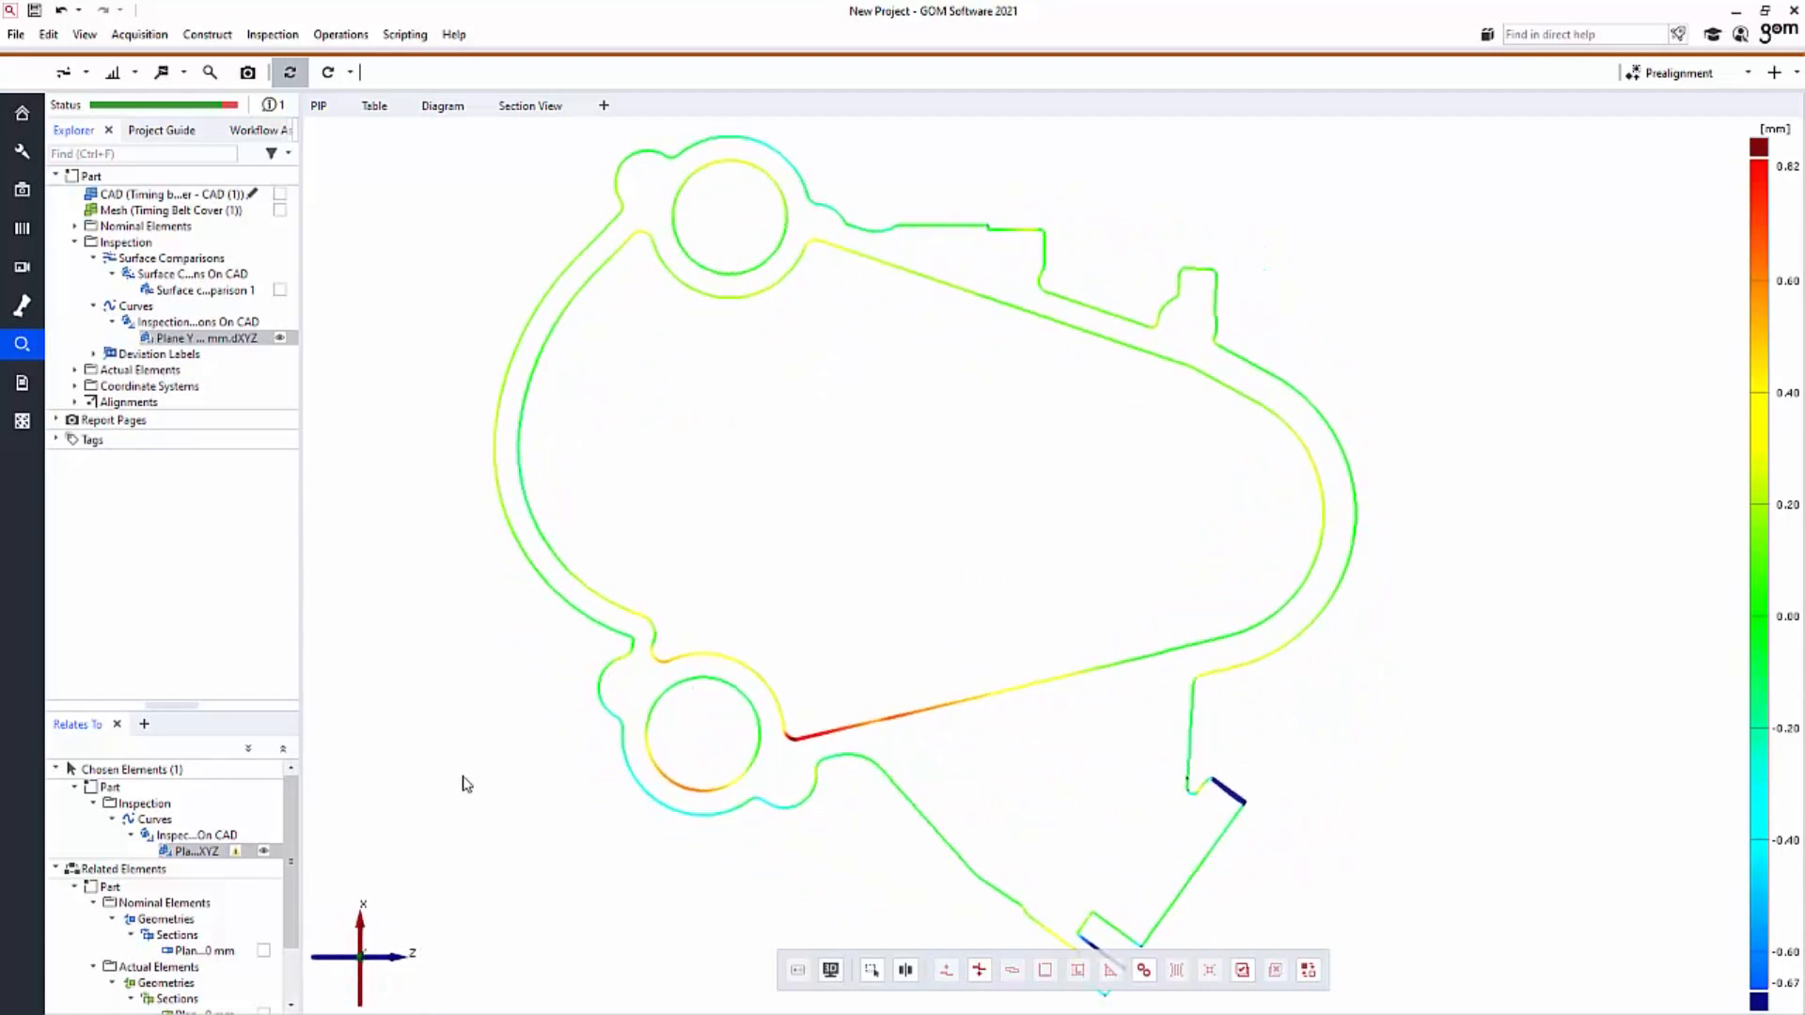
click(404, 899)
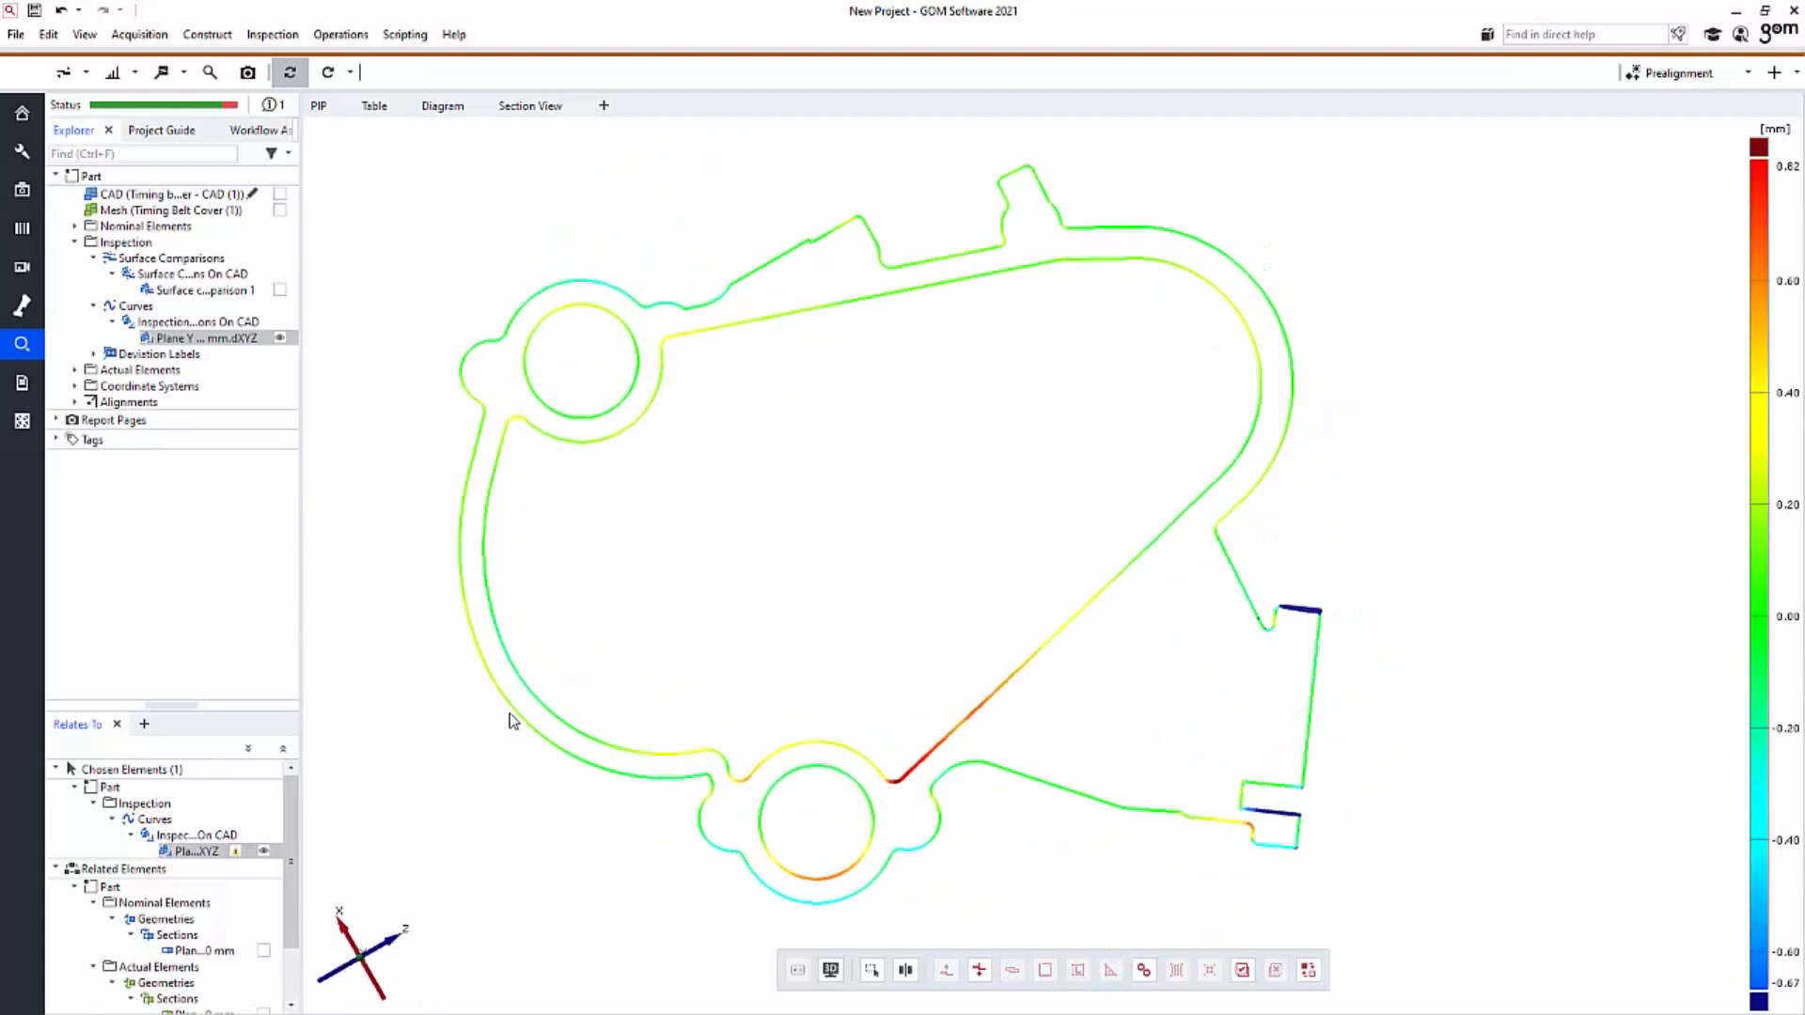
click(449, 738)
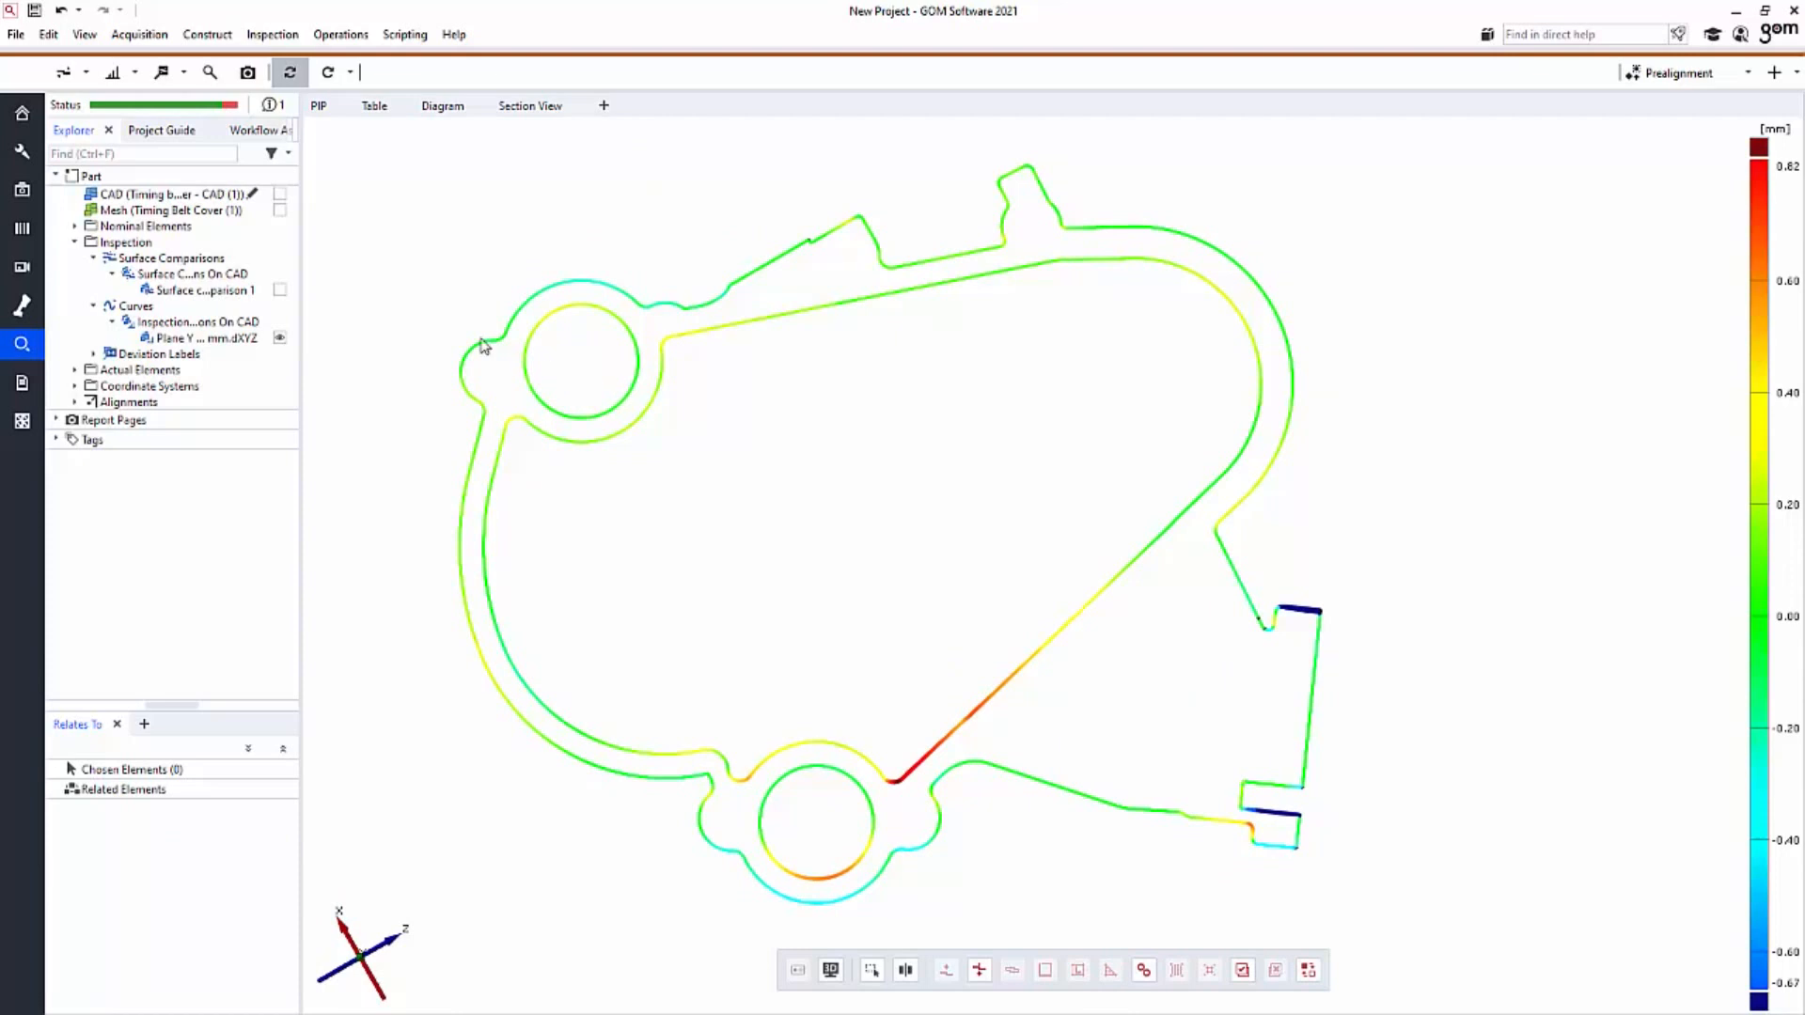
Create equidistant deviation labels along the Plane Y inspection section with a point distance of 100 mm.
click(202, 337)
click(183, 72)
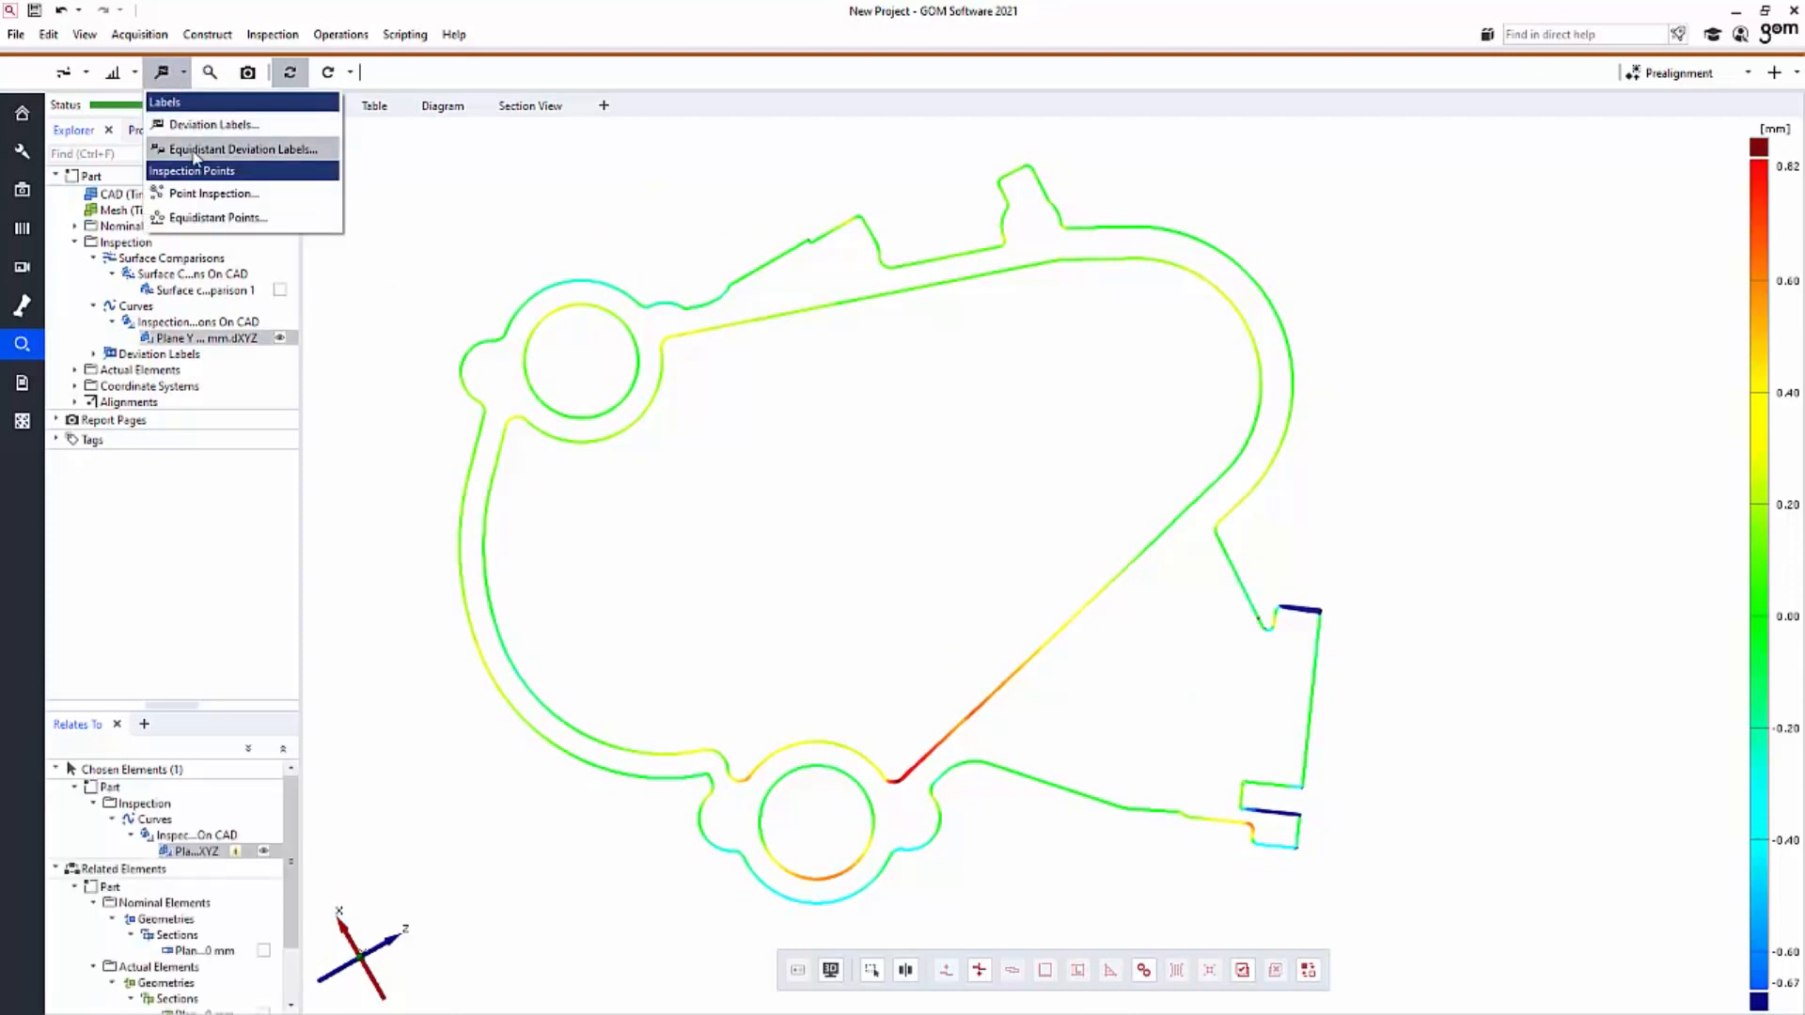
click(226, 149)
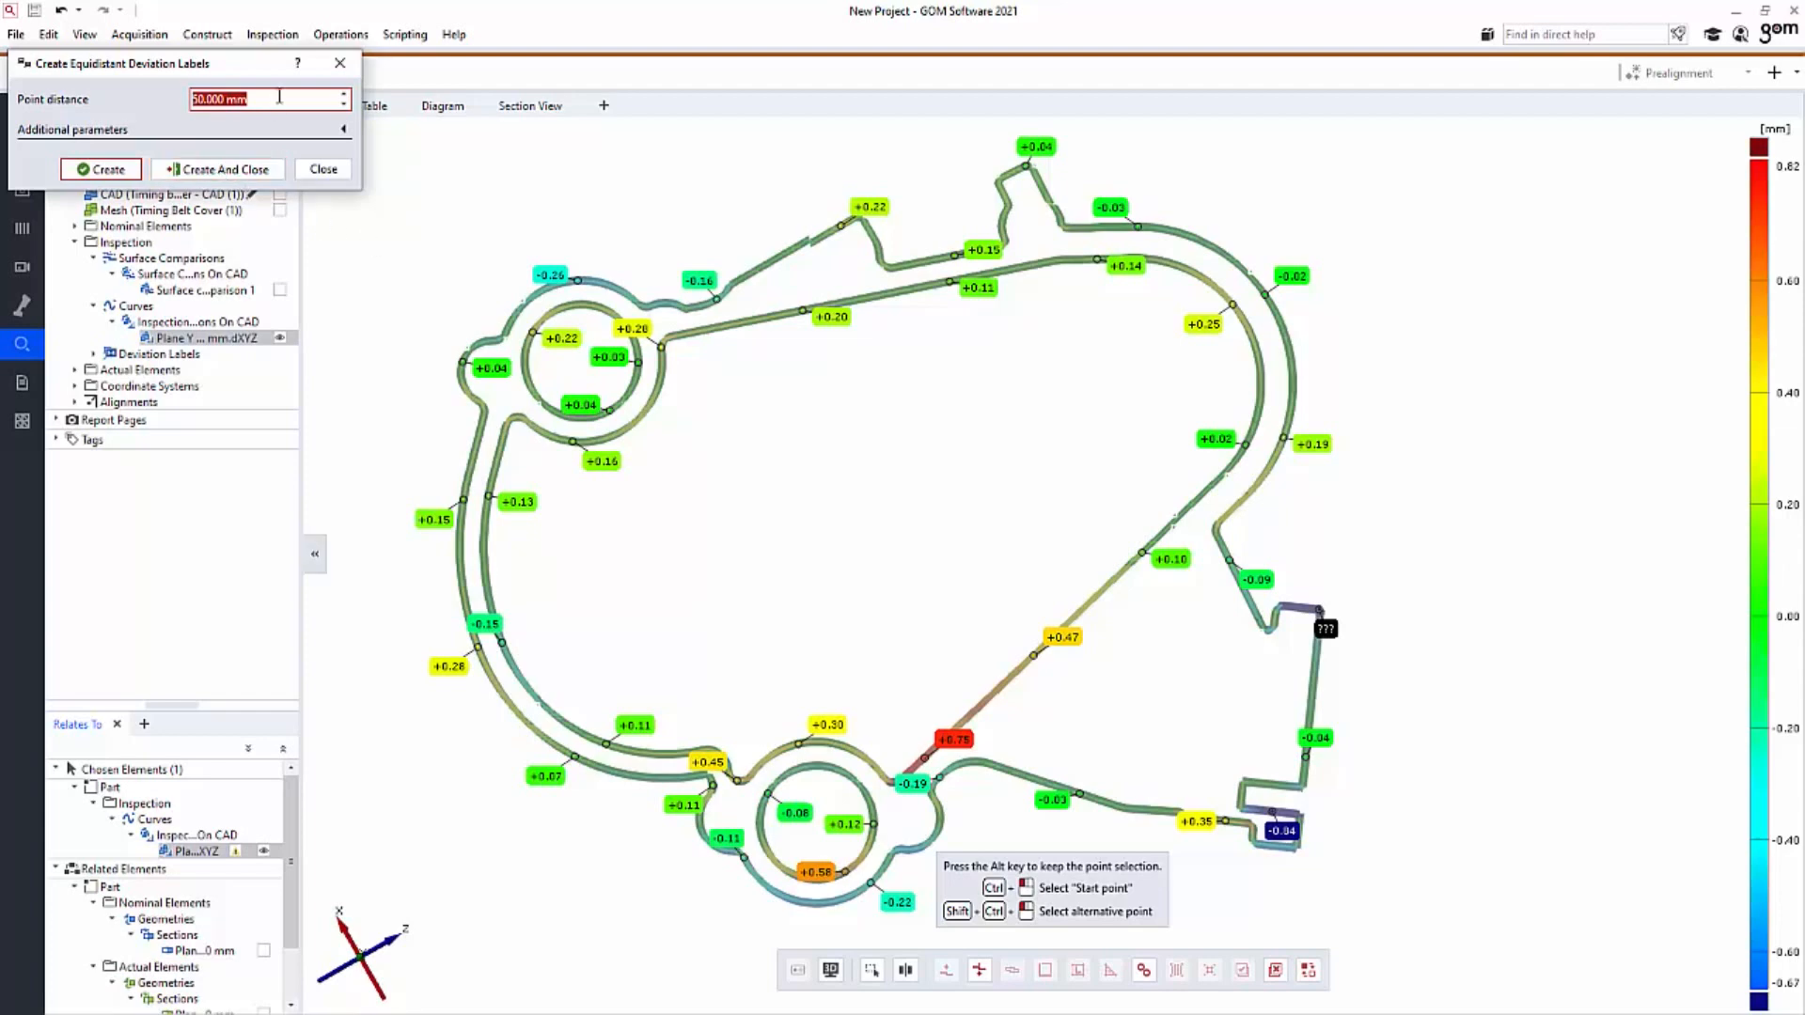
text(100)
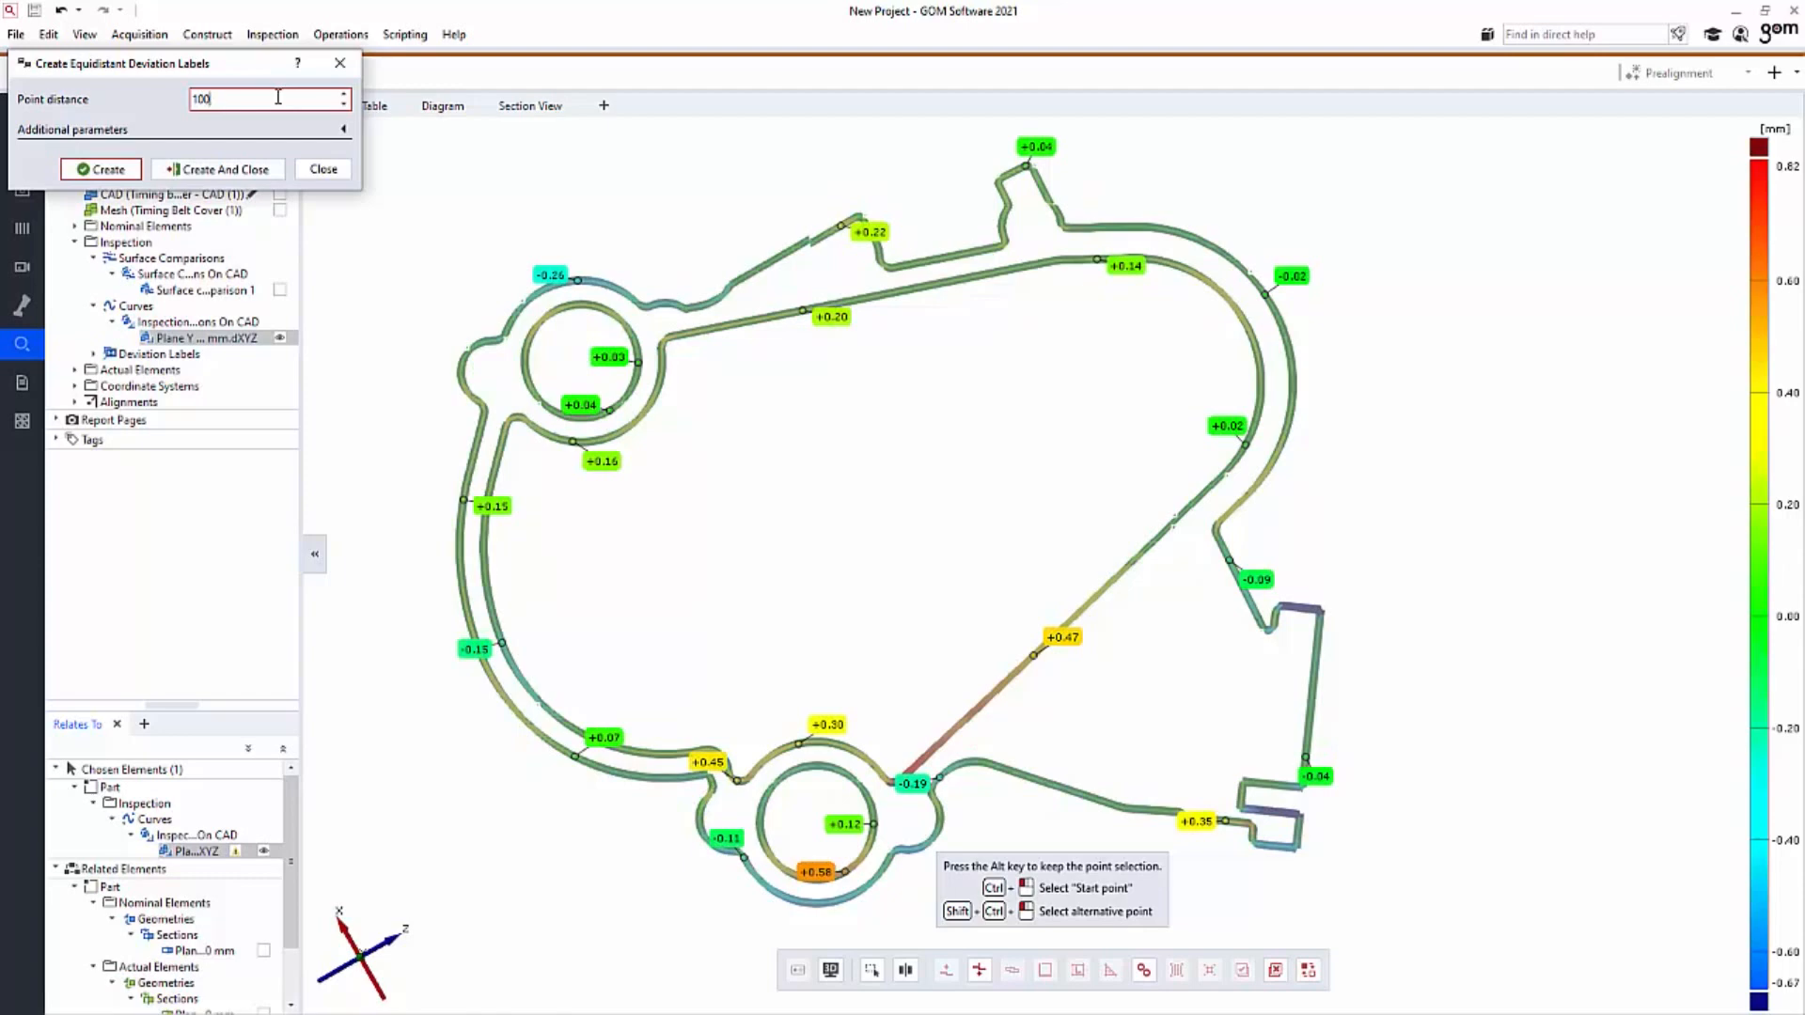
click(225, 170)
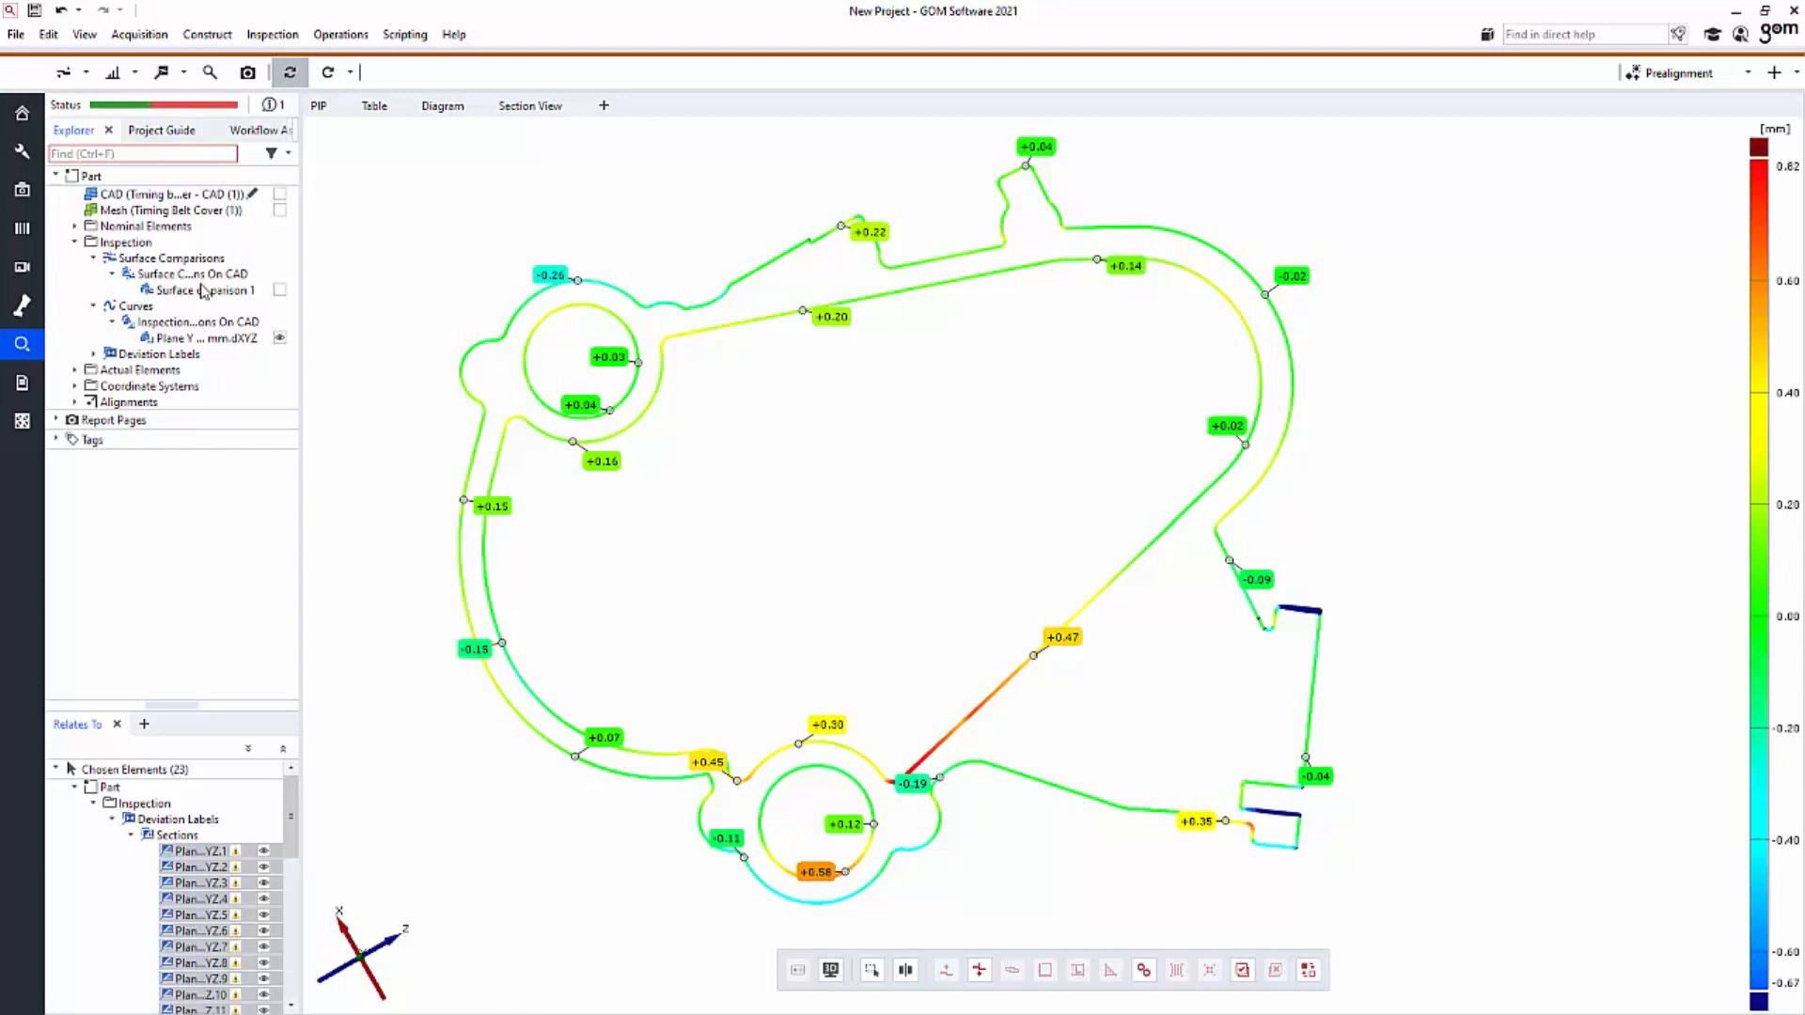
Show only the surface comparison and construct nominal auto cylinders in the cover's two smaller bores, upper and lower.
drag(159, 299, 443, 274)
drag(749, 578, 937, 575)
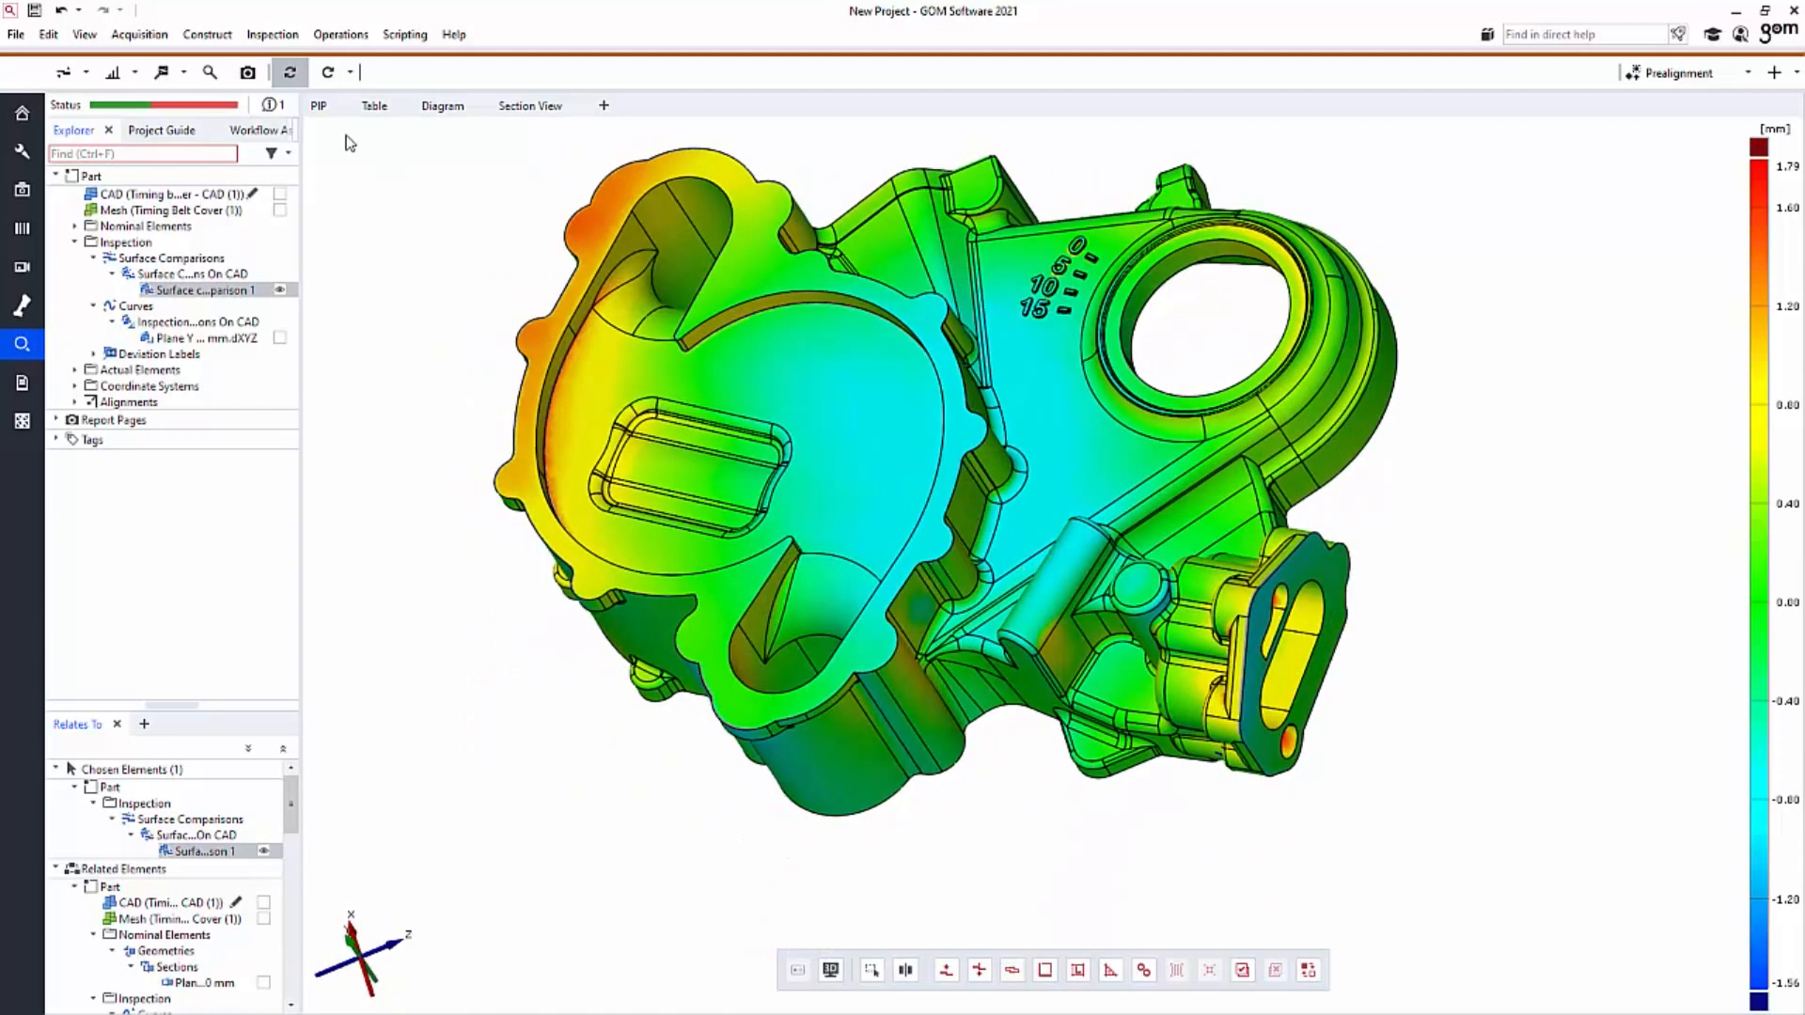
click(207, 35)
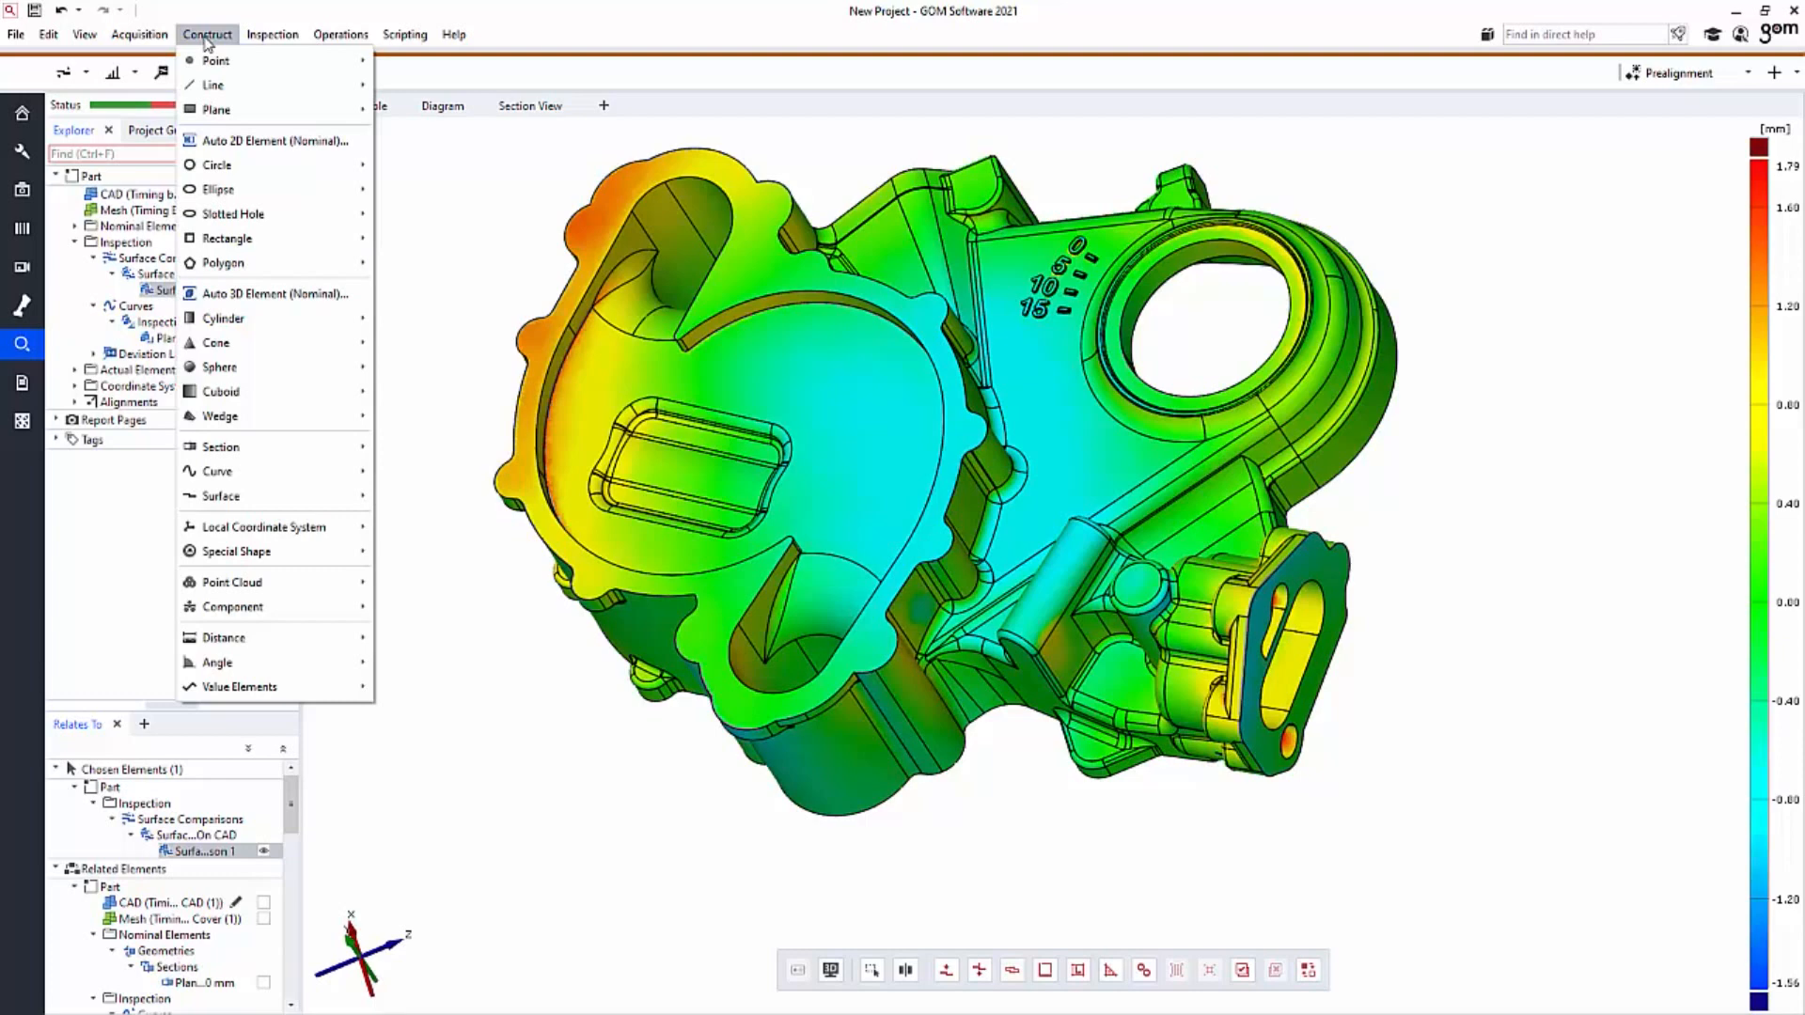
mouse_move(282, 319)
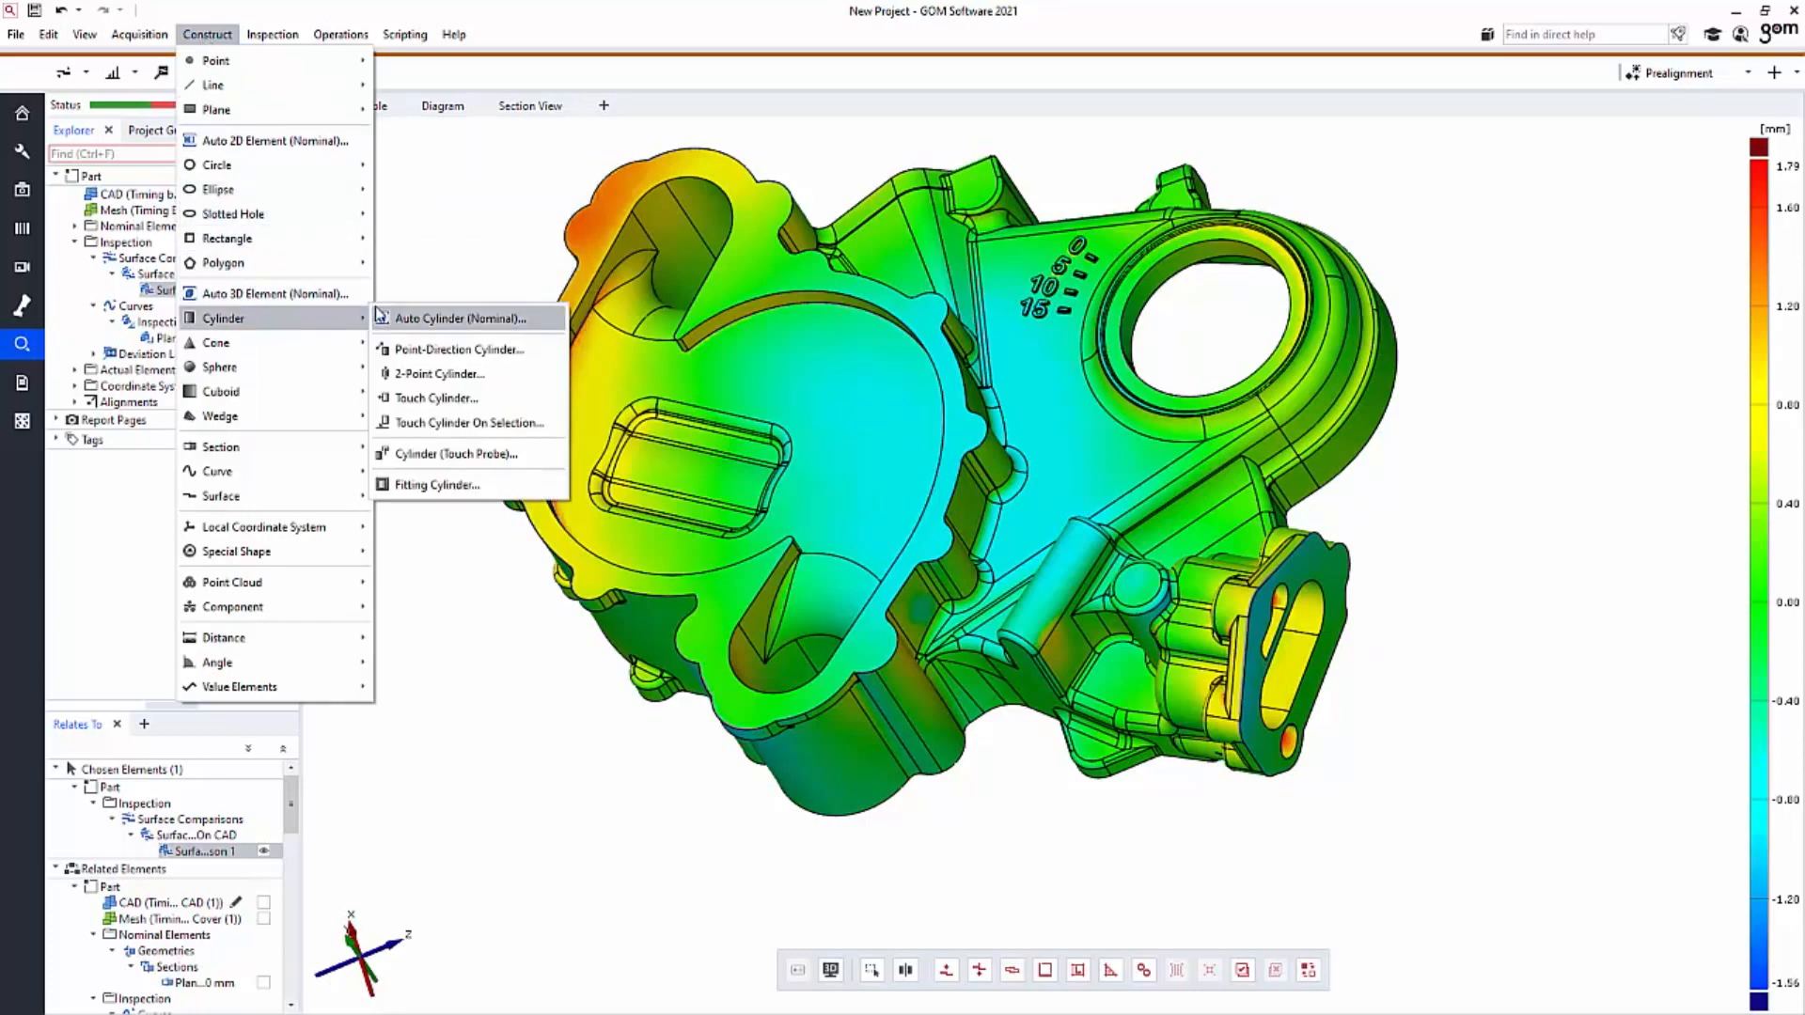
click(402, 319)
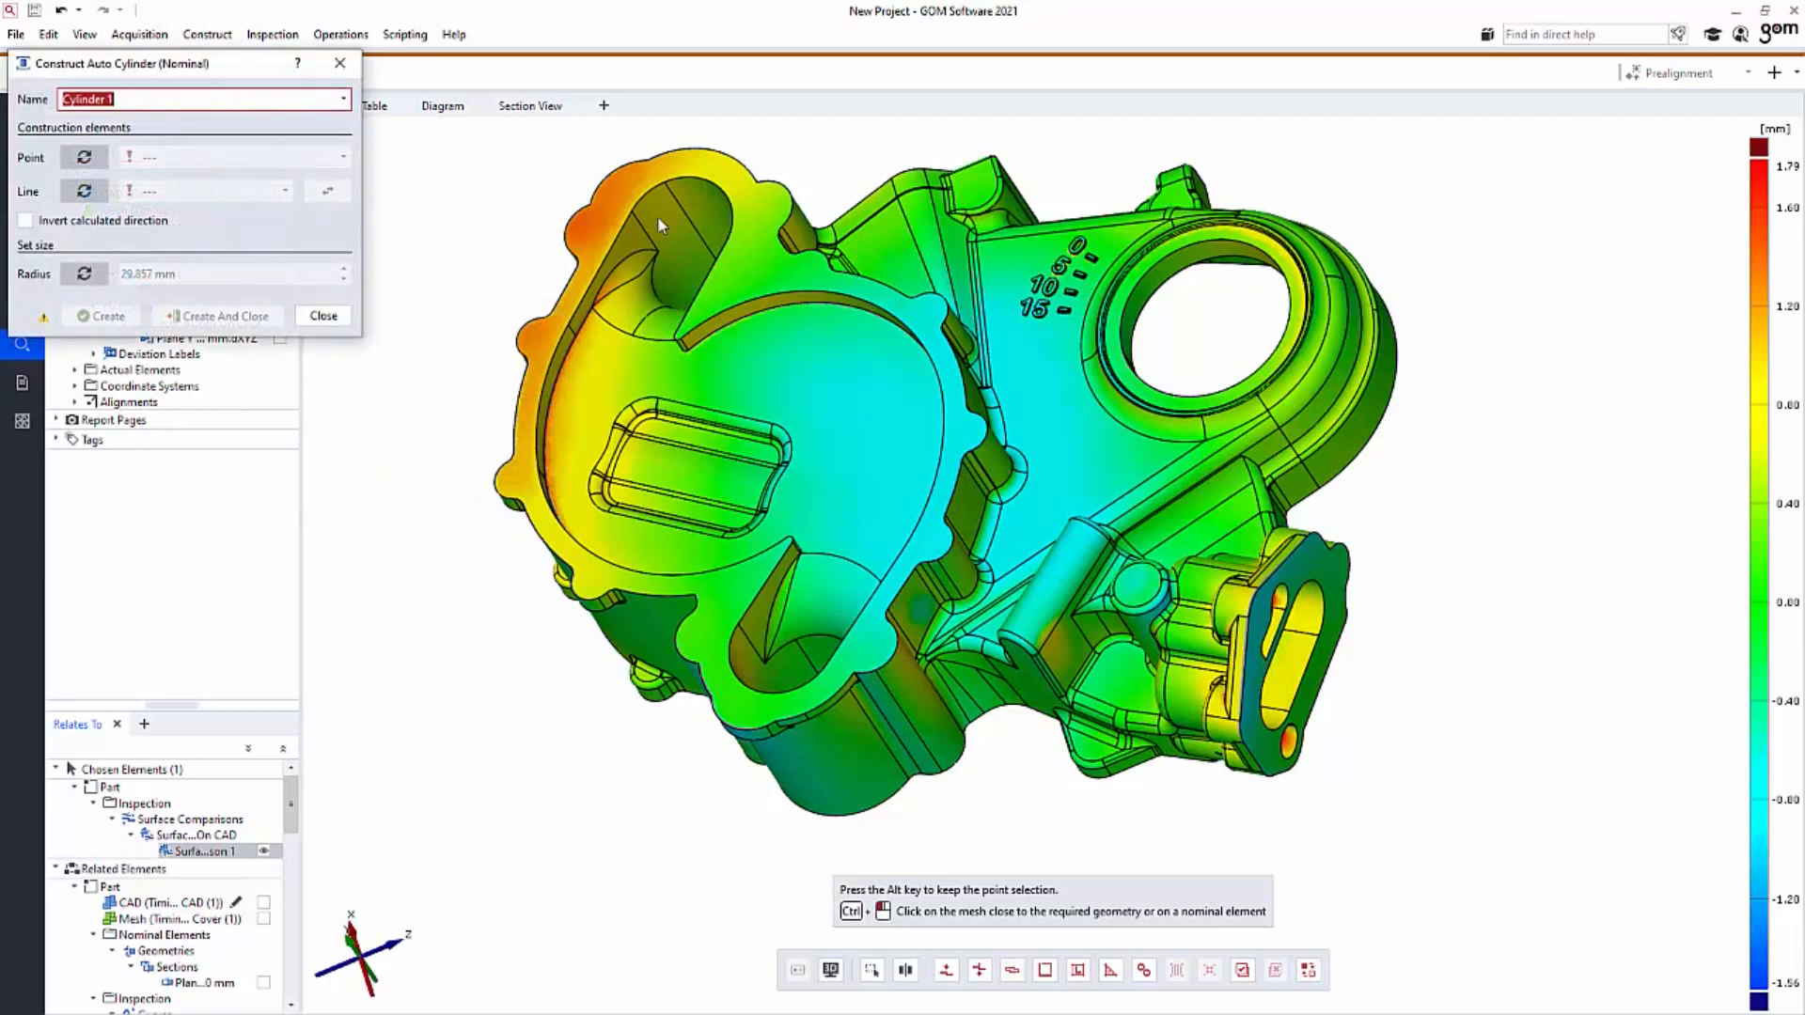
ctrl+click(708, 196)
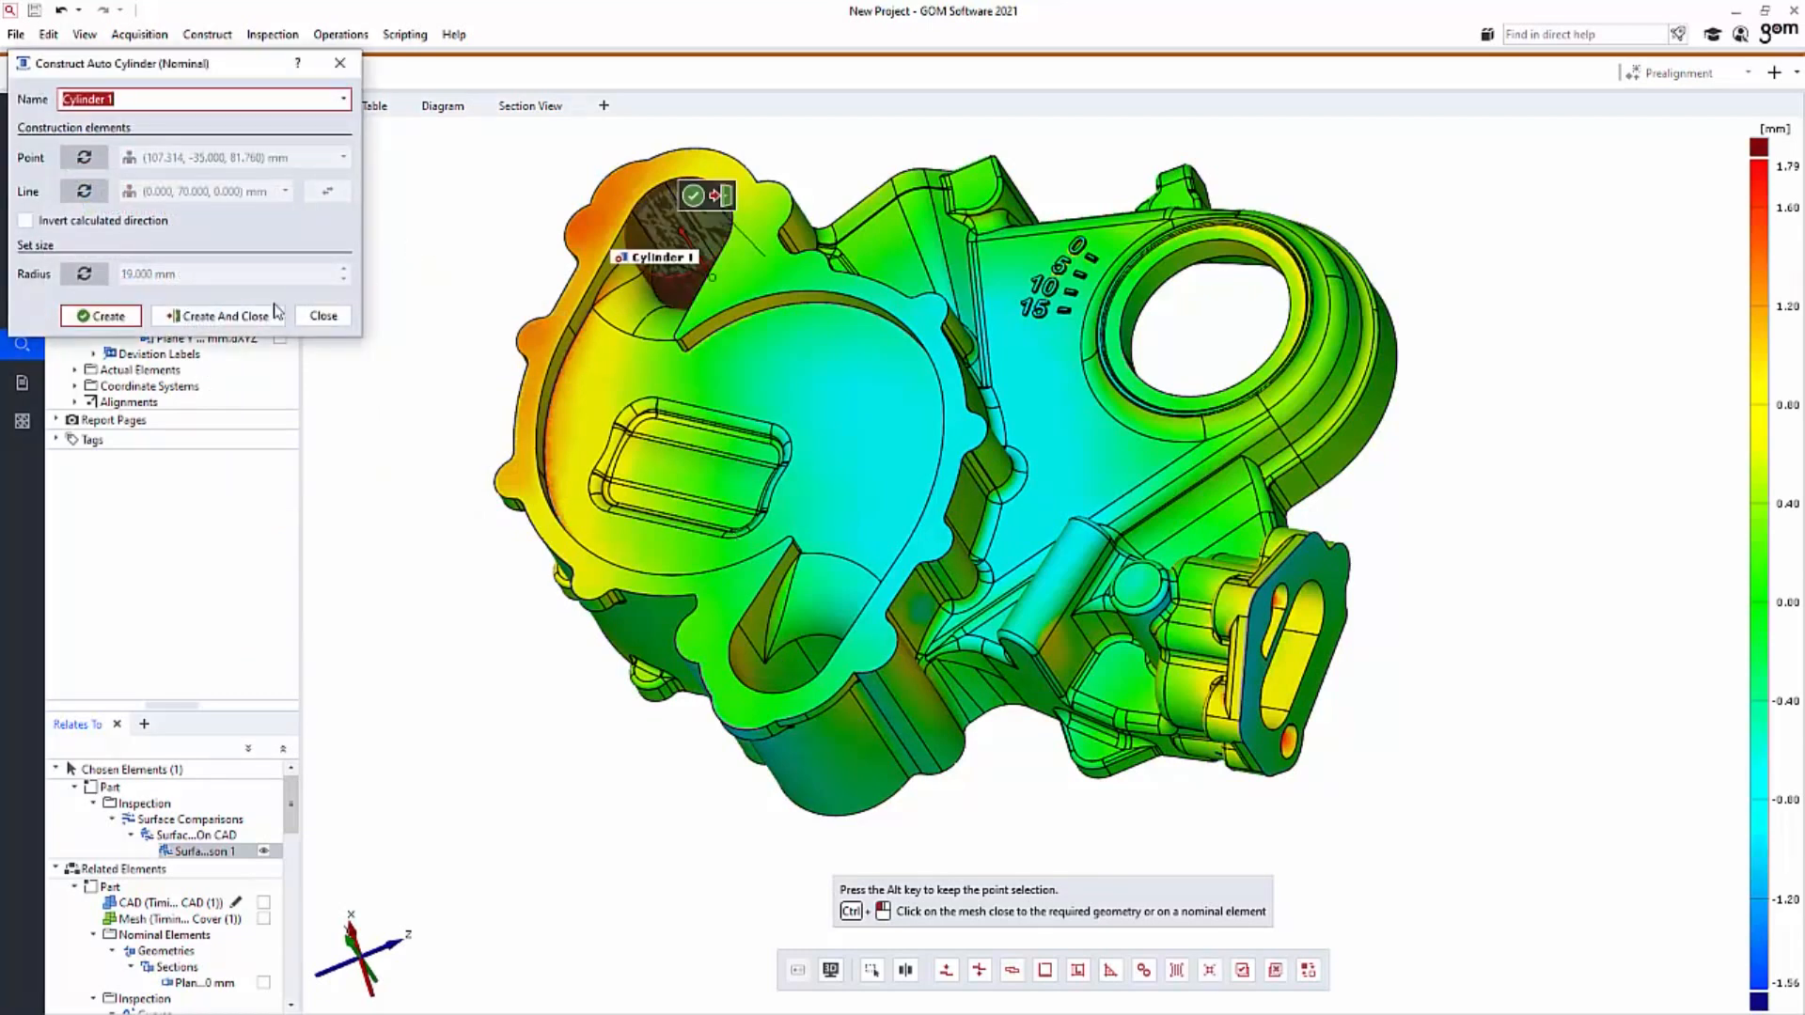
click(106, 316)
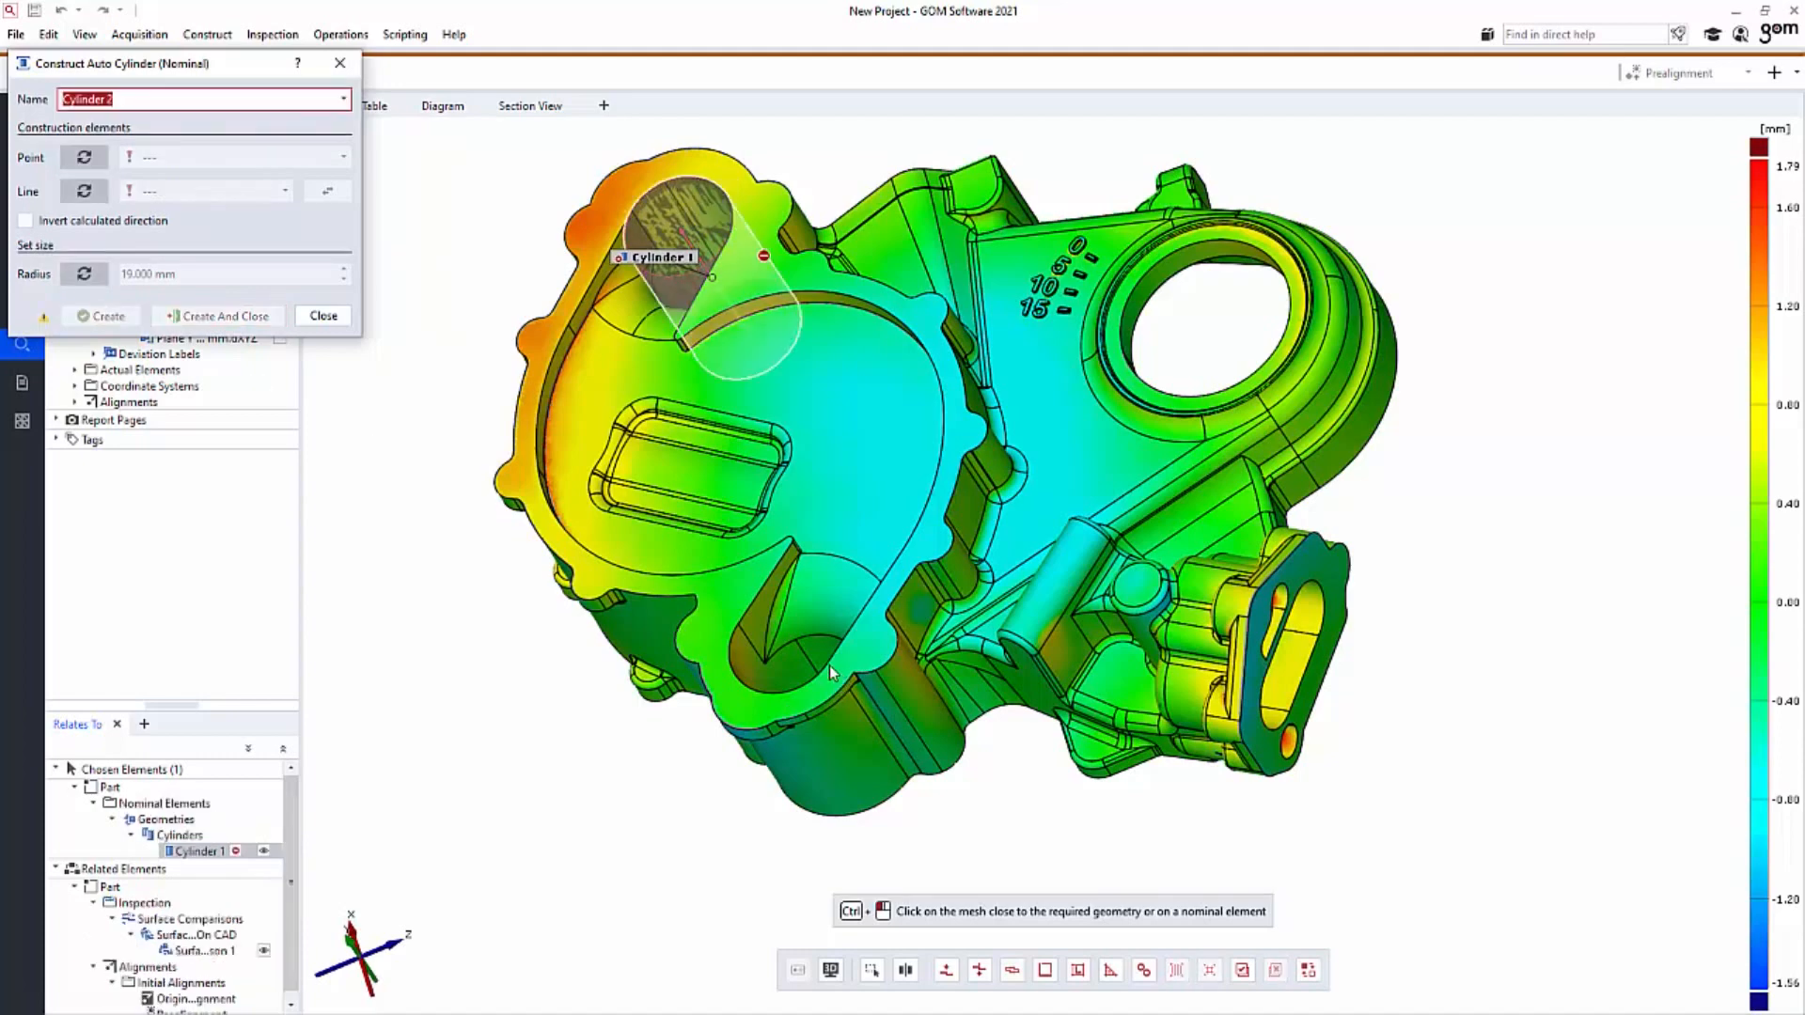
ctrl+click(801, 667)
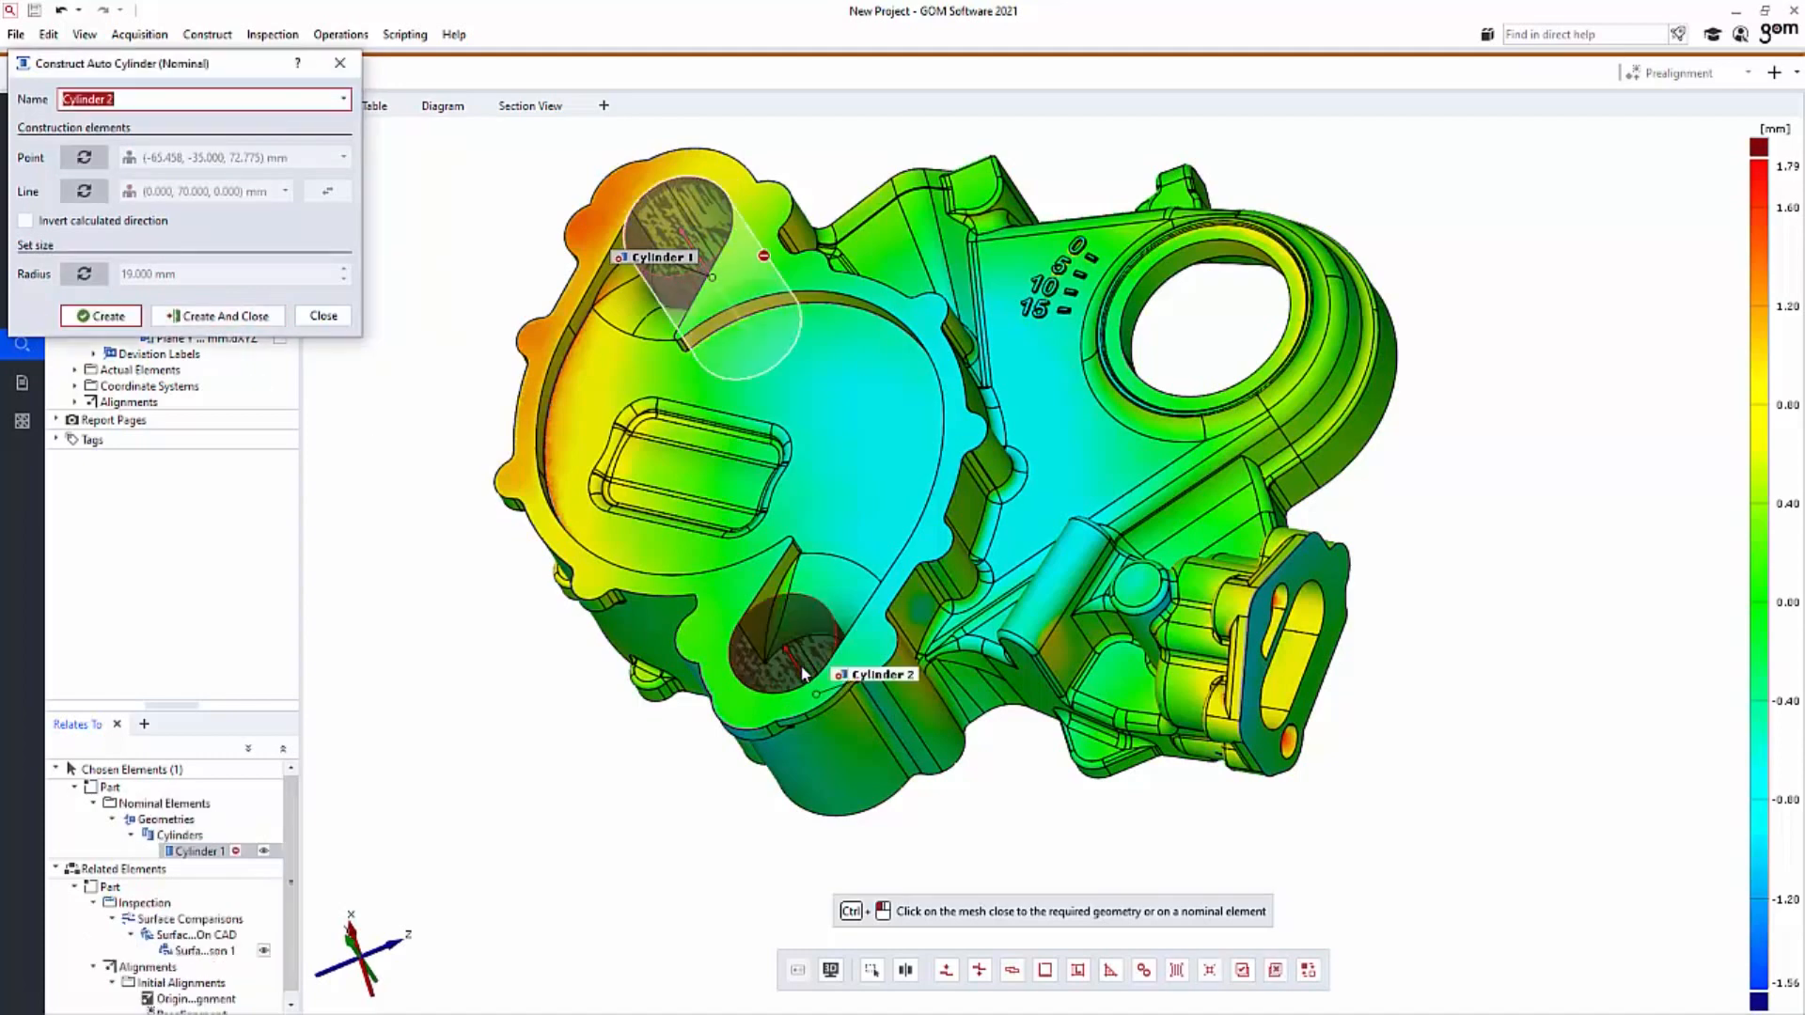
click(106, 316)
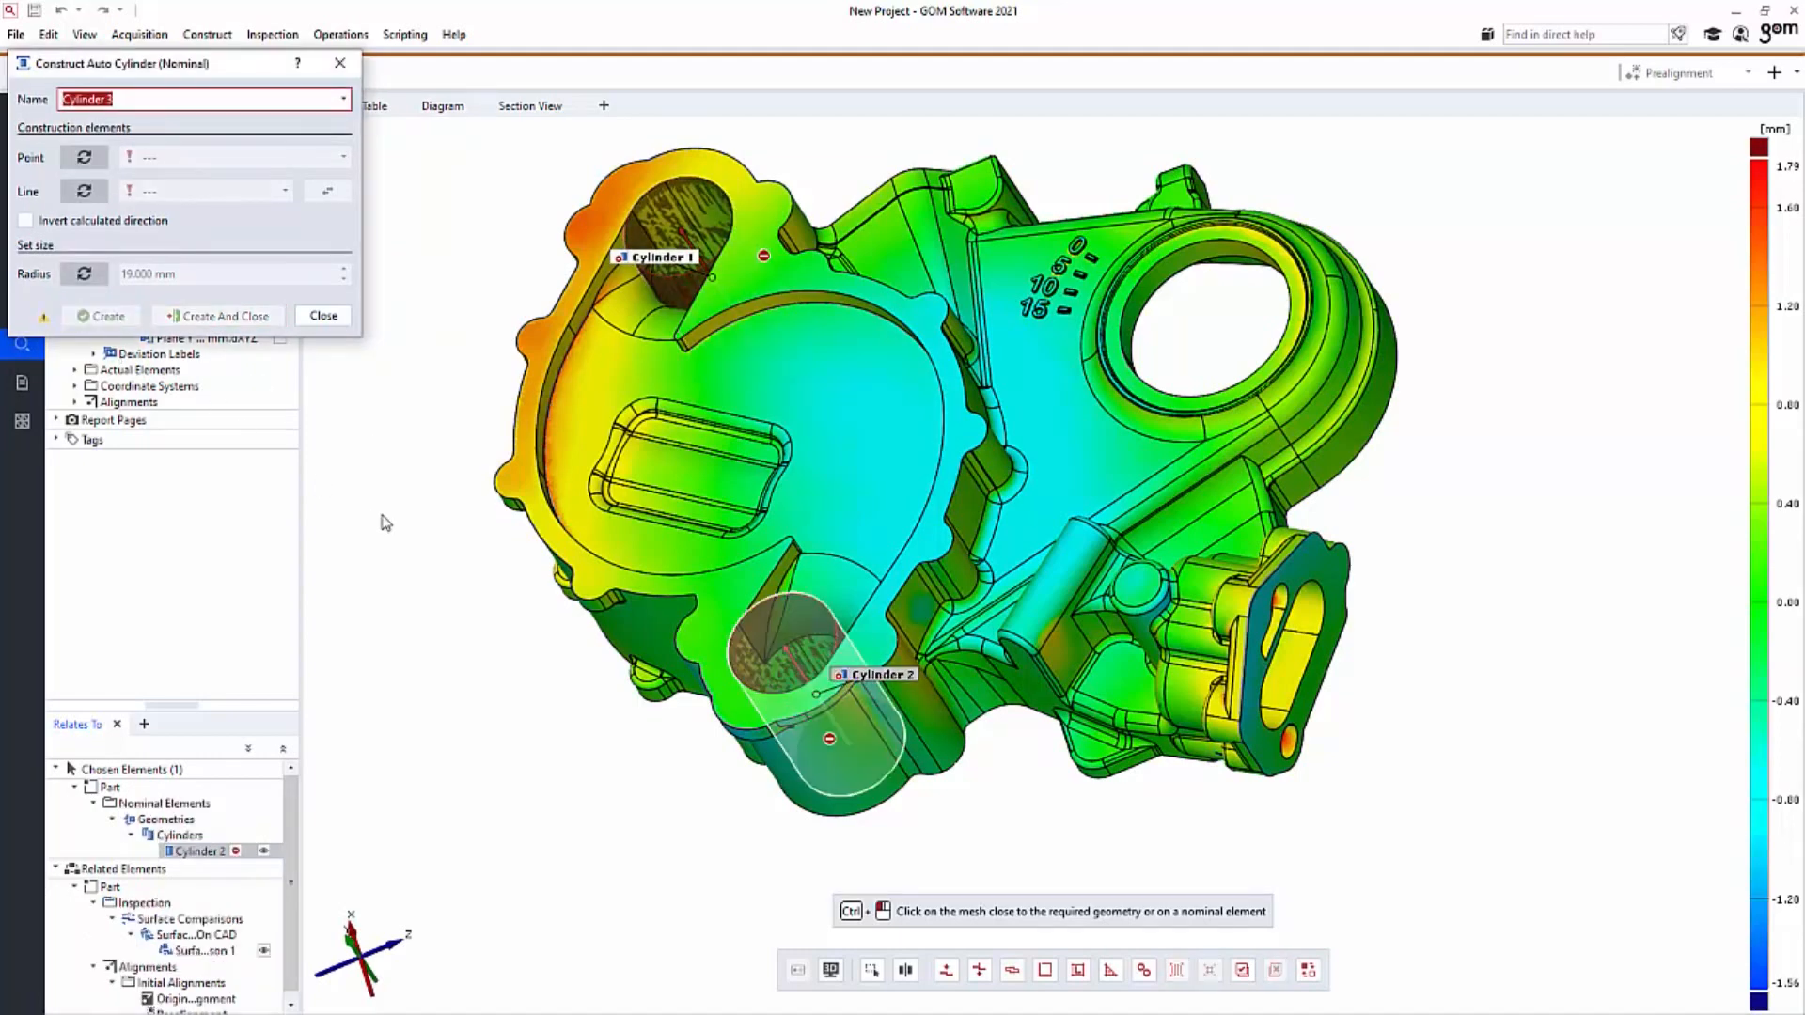
click(322, 315)
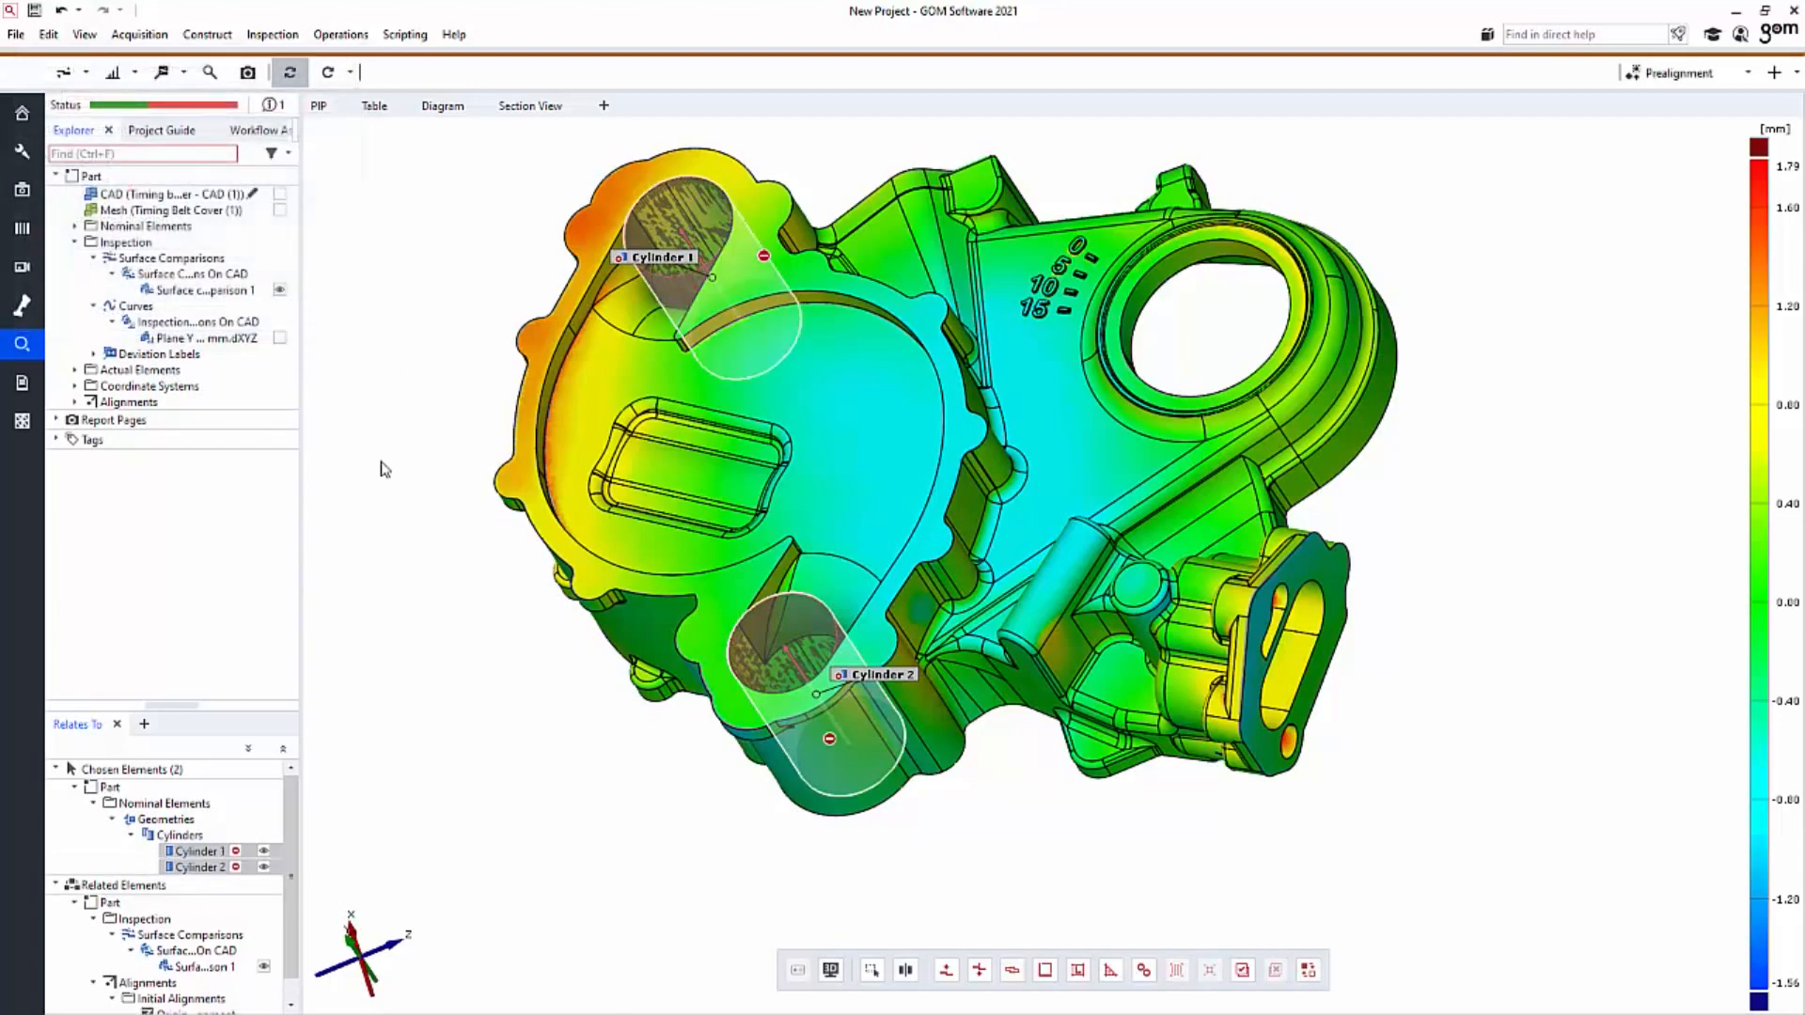
Open the Fitting Element measuring principle for the nominal cylinder in the upper small bore.
drag(388, 470, 525, 526)
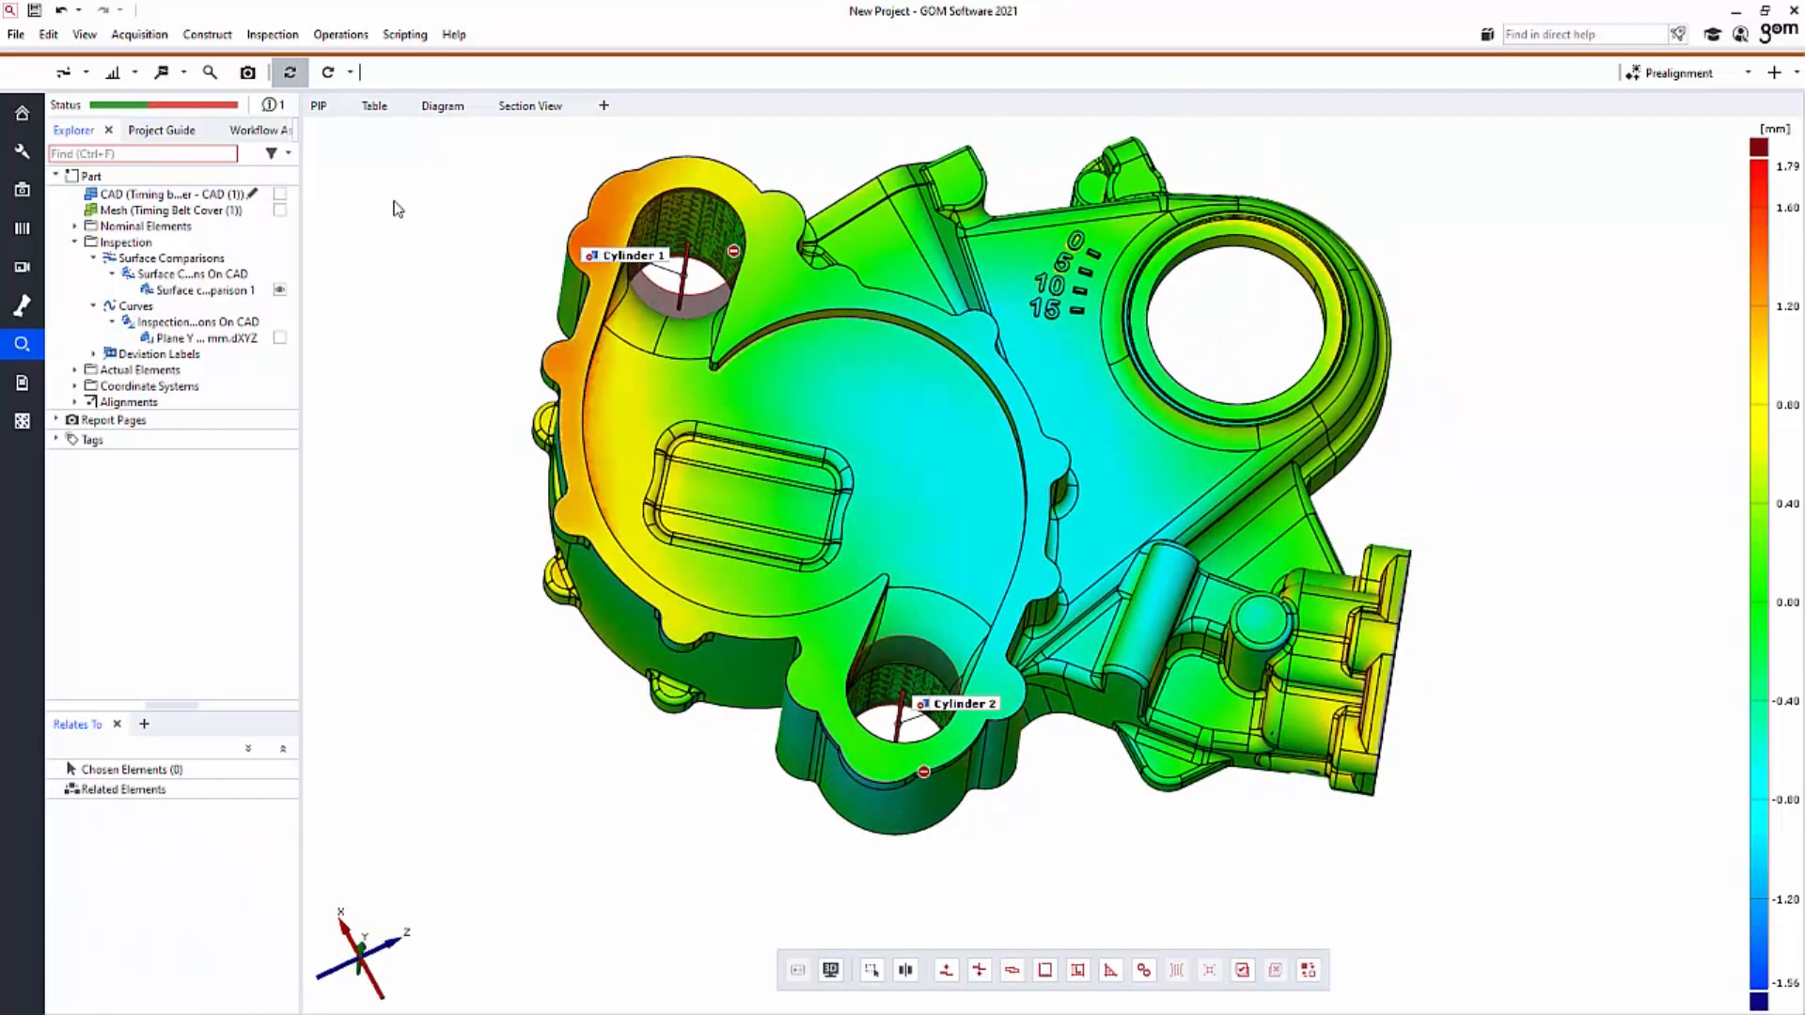
key(i)
drag(340, 276, 394, 242)
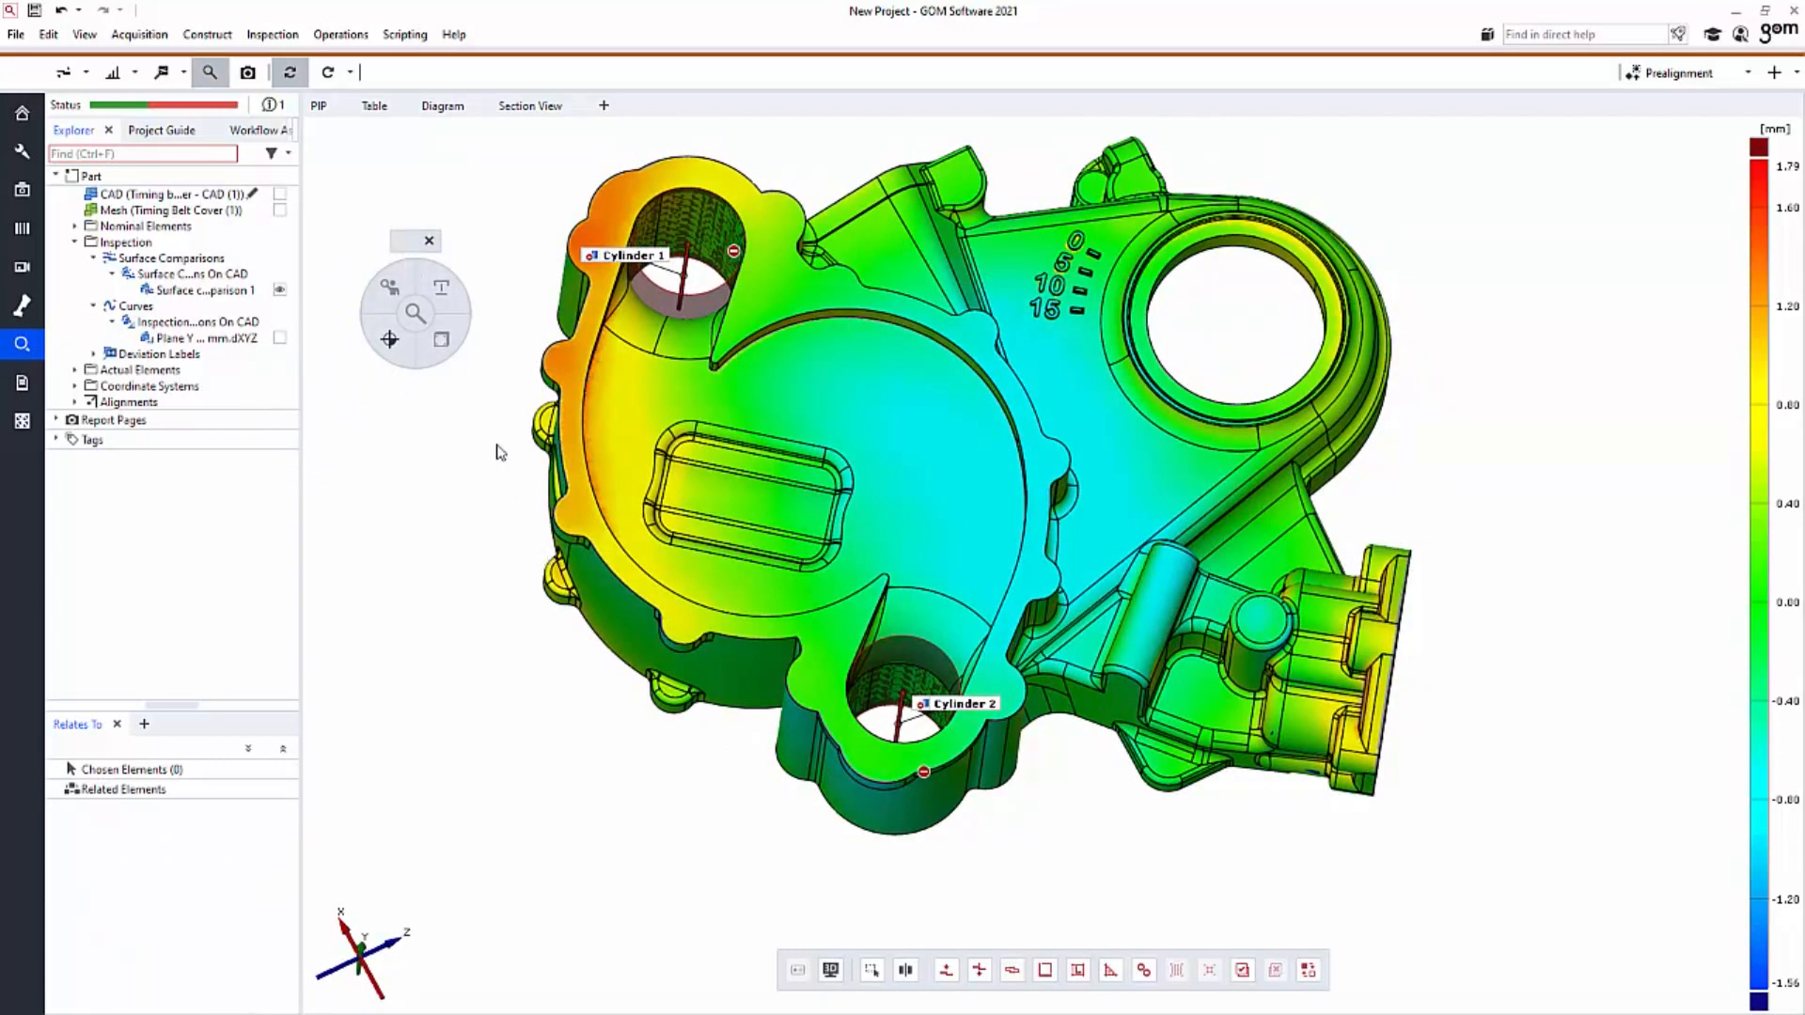
click(621, 262)
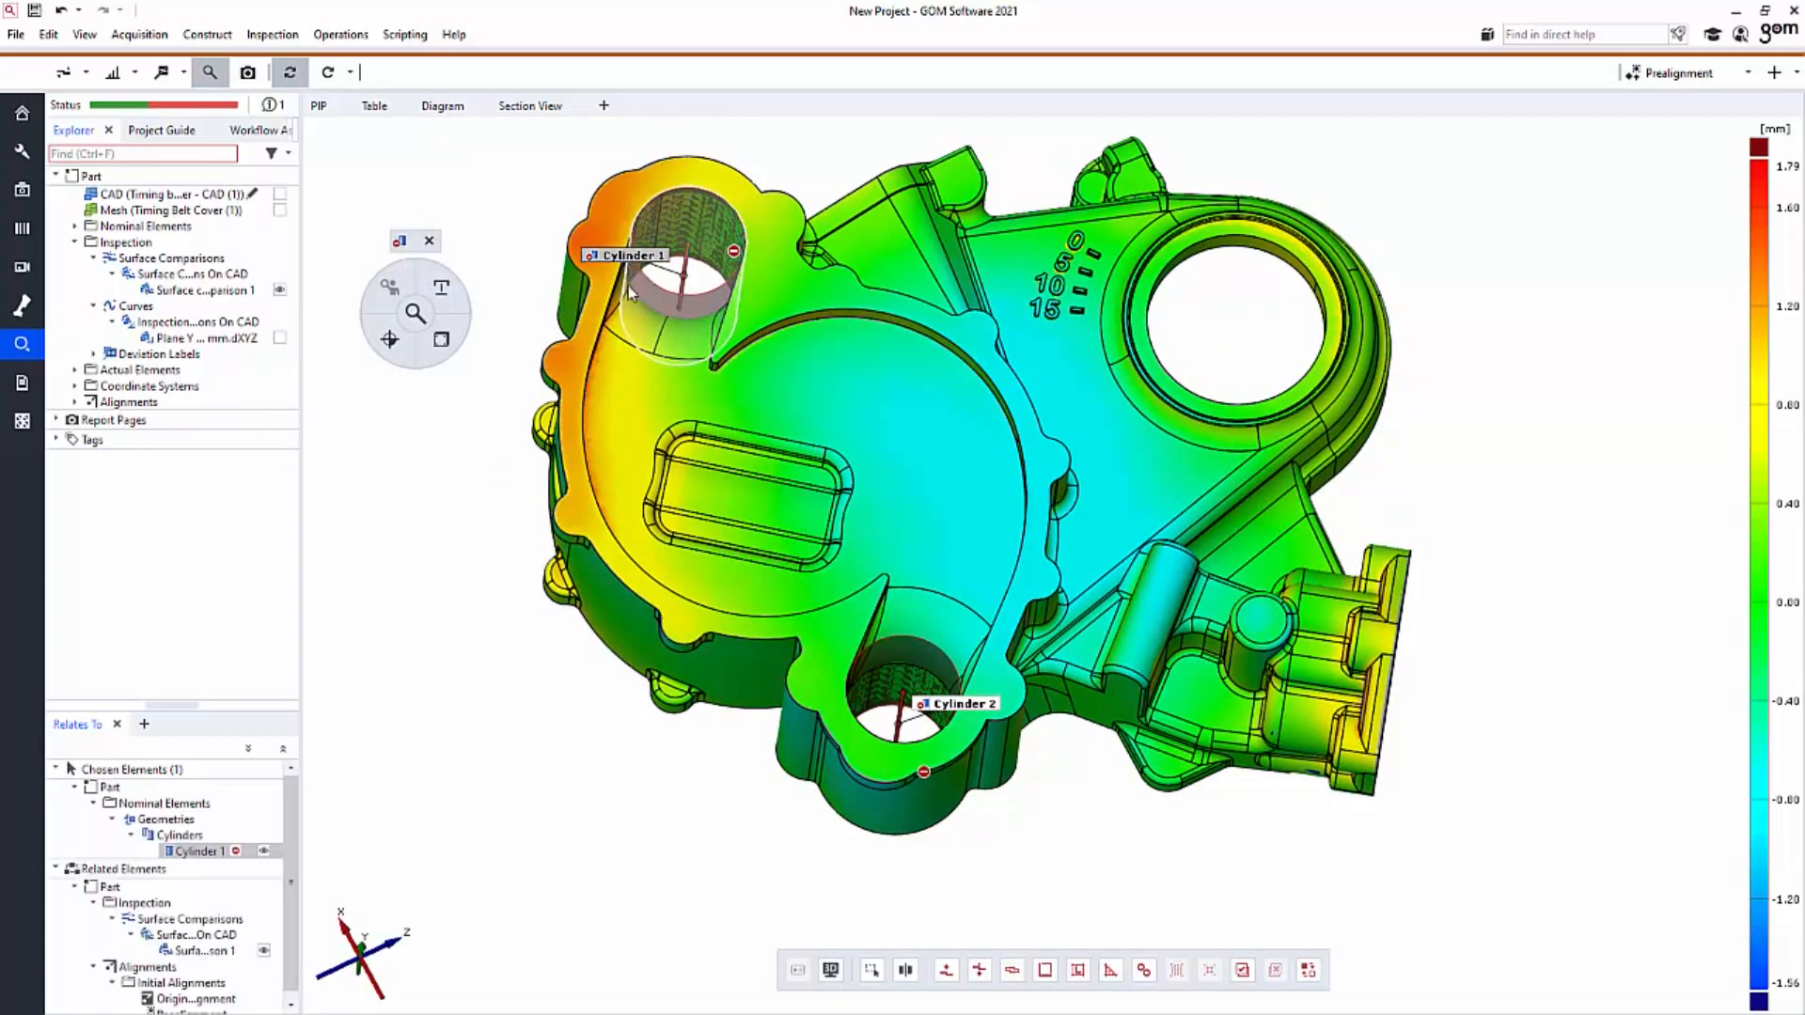
click(454, 297)
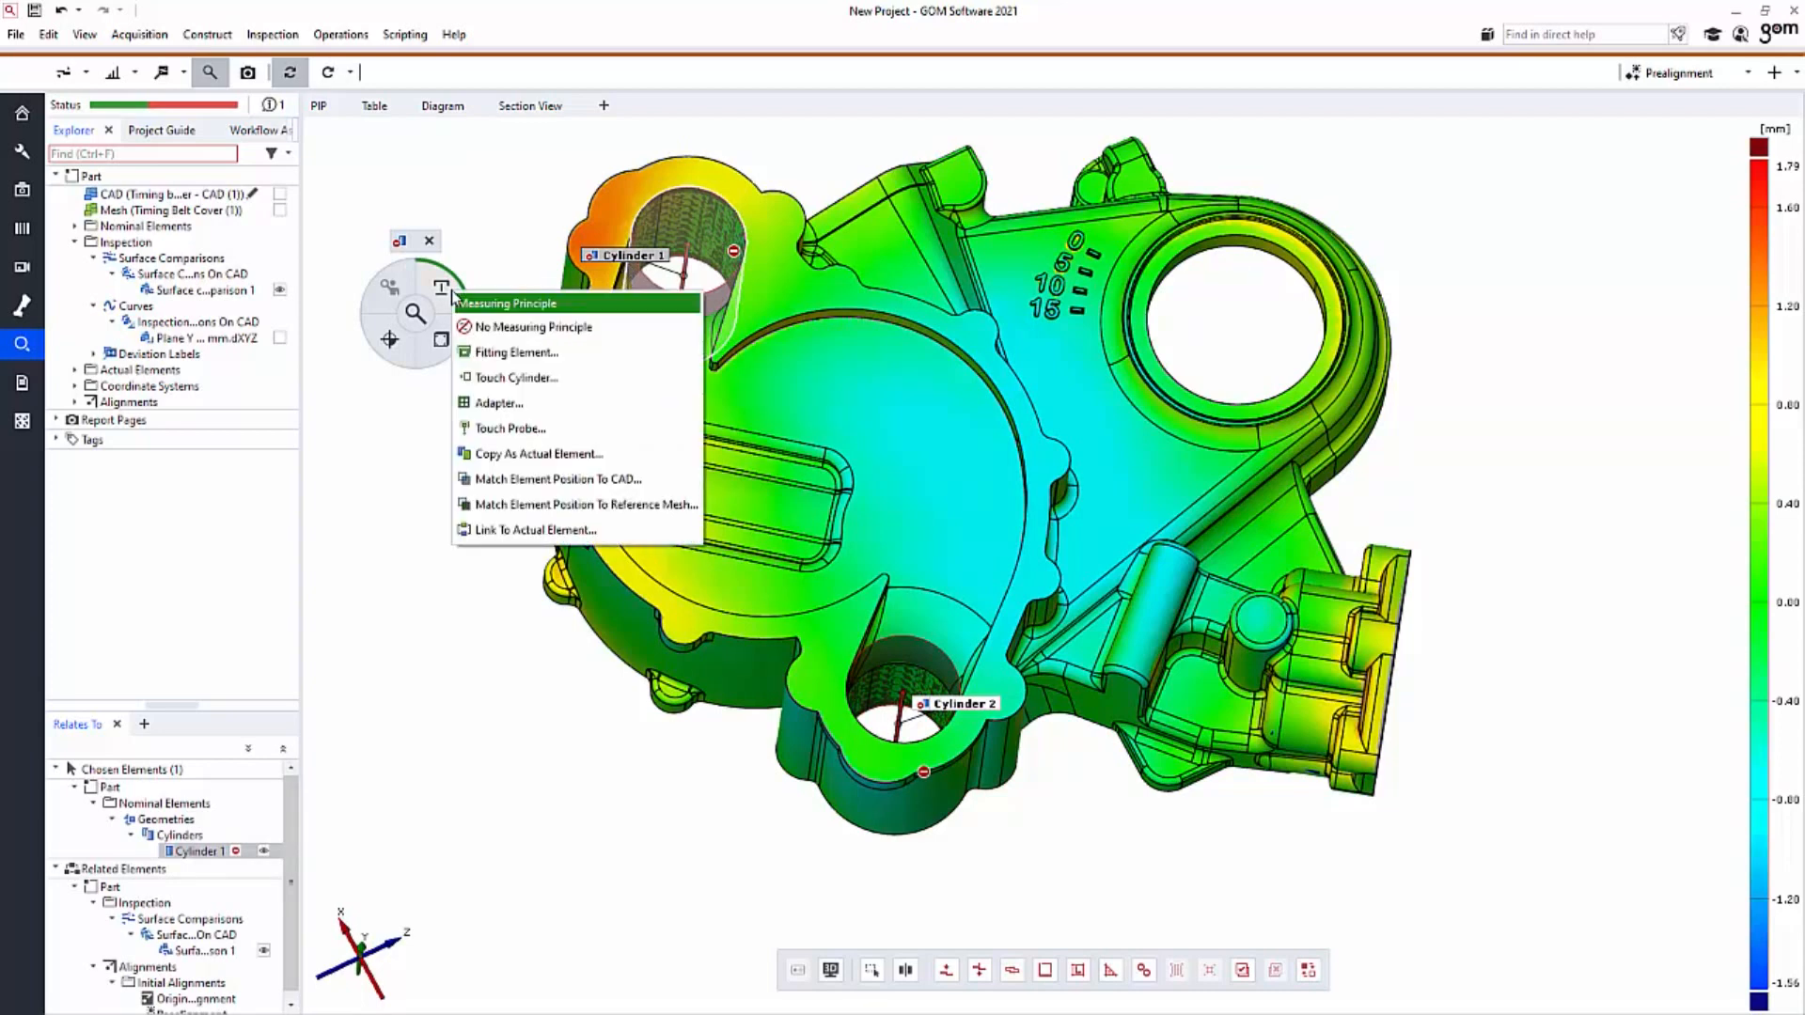
click(490, 354)
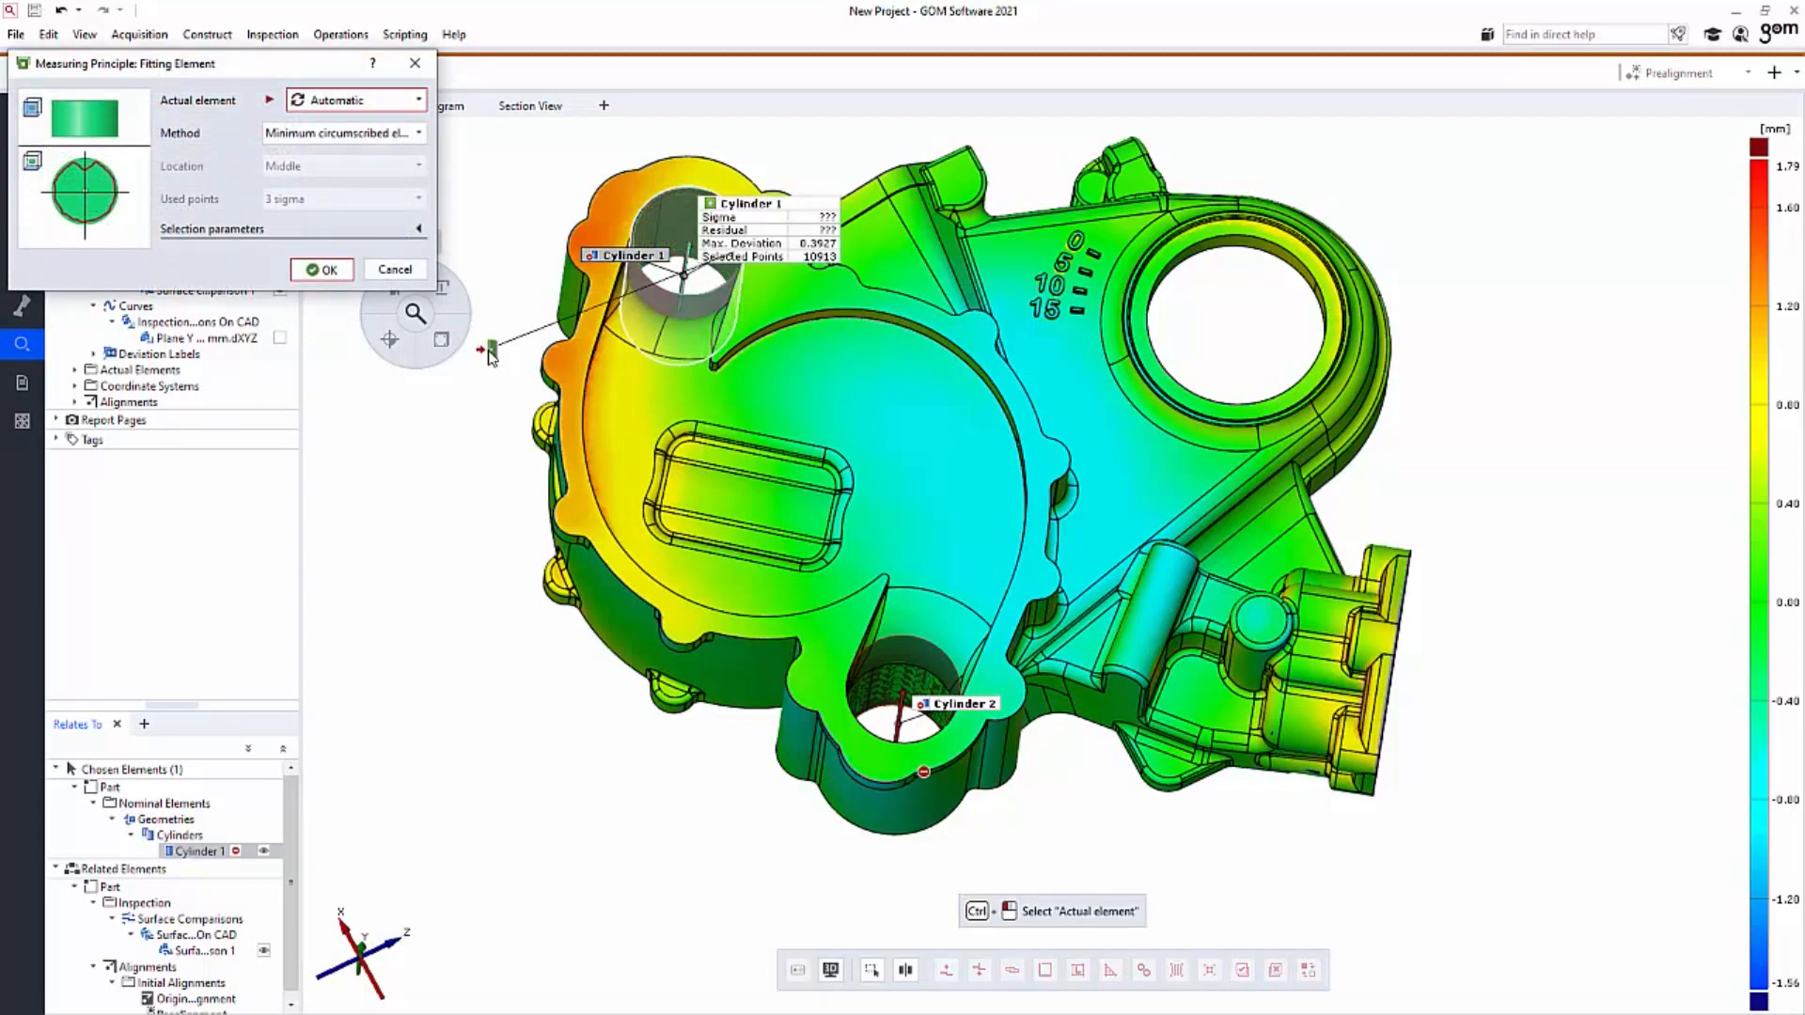
Try the Gaussian best-fit, Chebyshev best-fit and Maximum inscribed element methods for the fitting cylinder in the upper small bore.
click(342, 136)
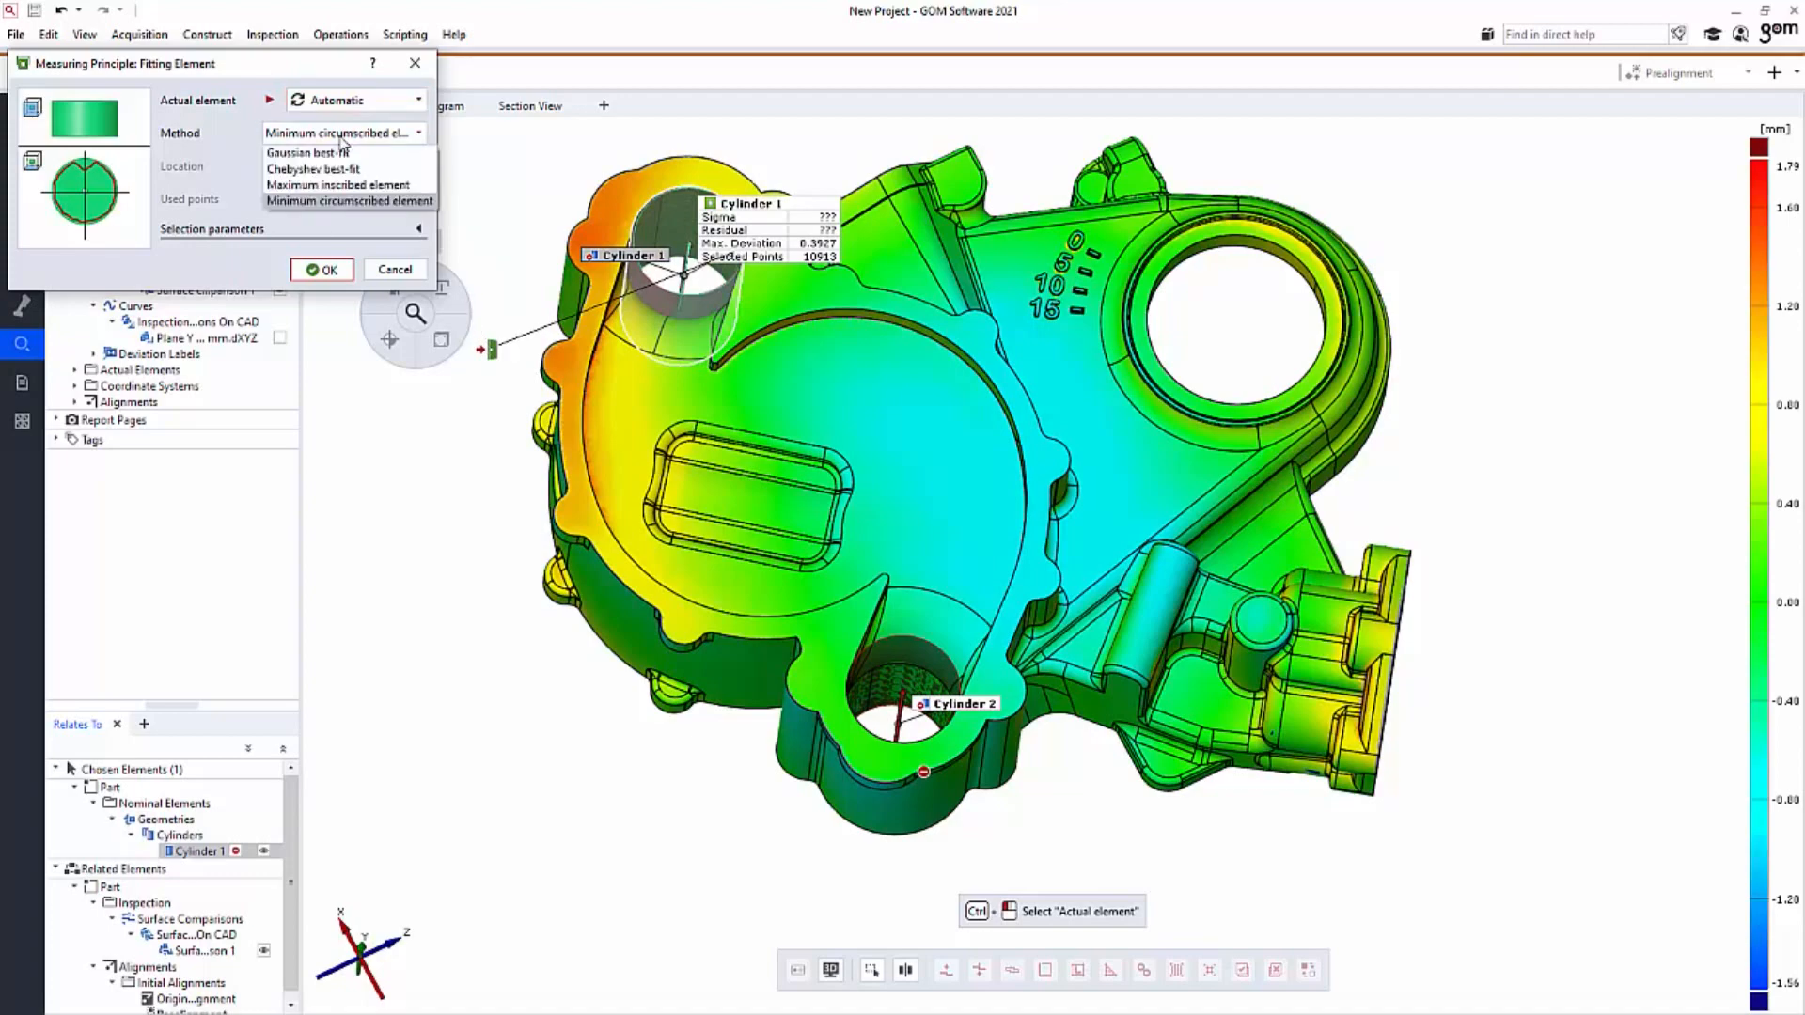
click(341, 152)
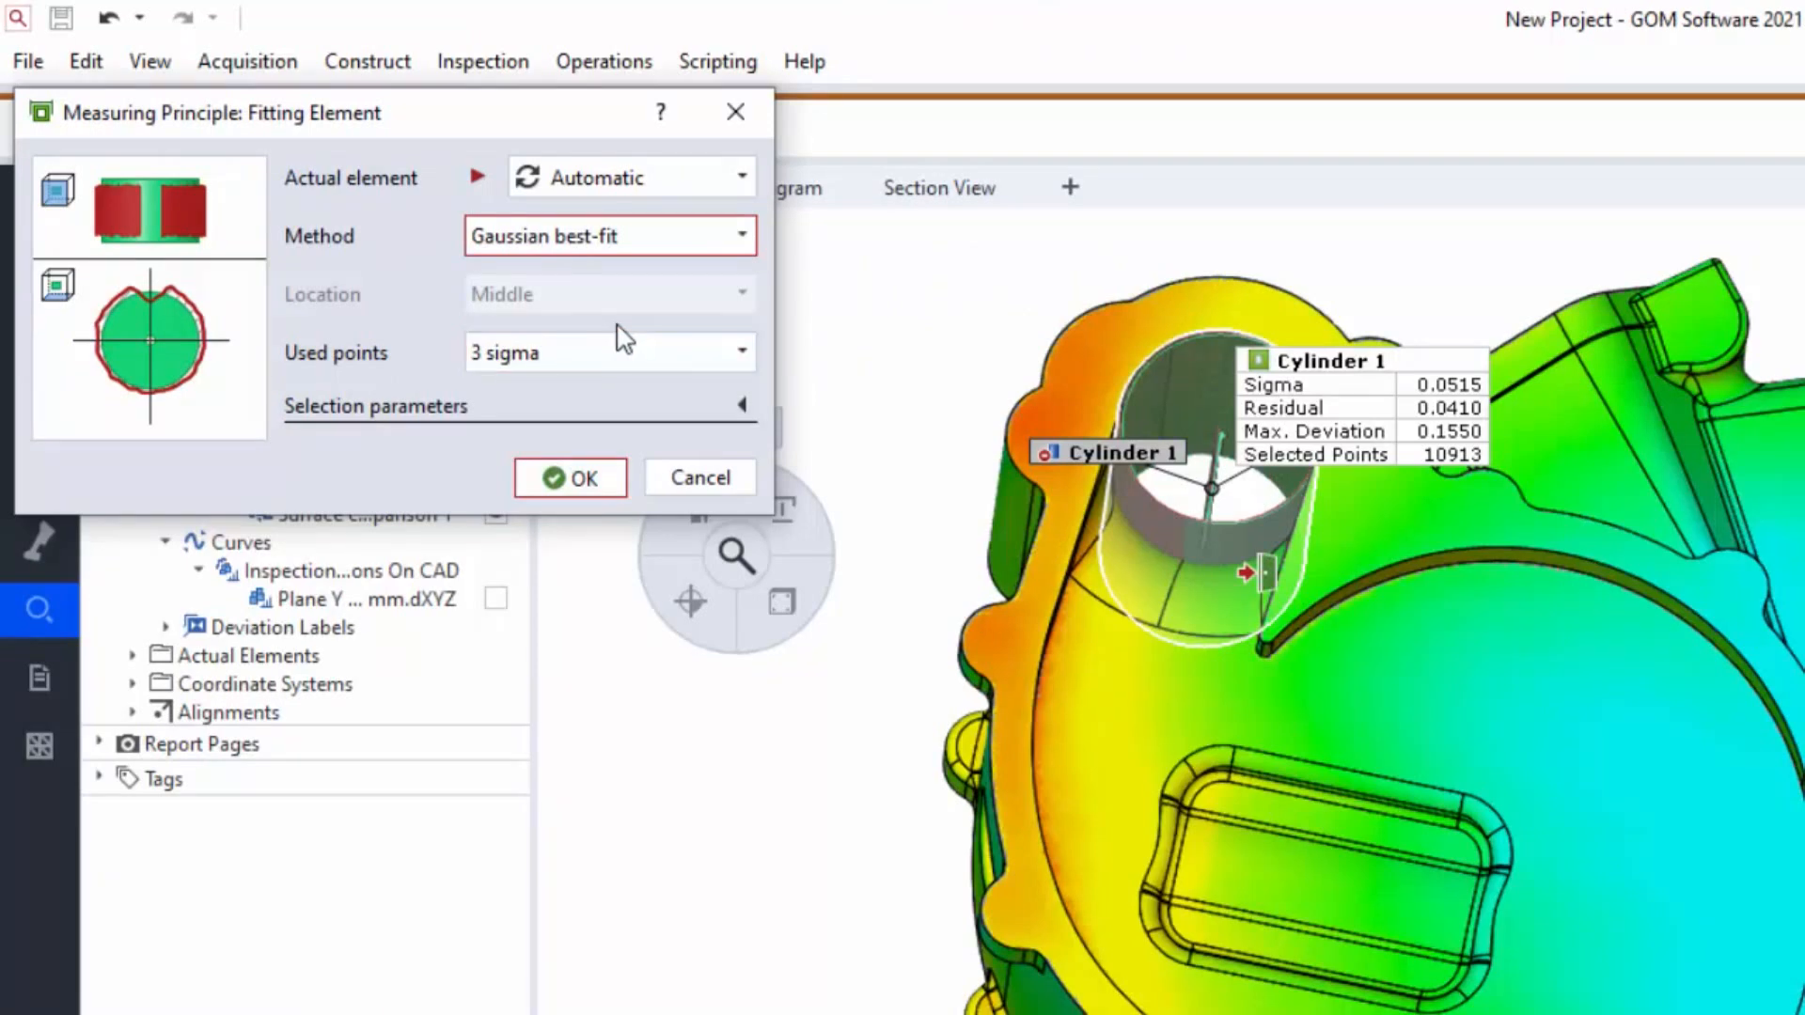
click(592, 236)
click(578, 291)
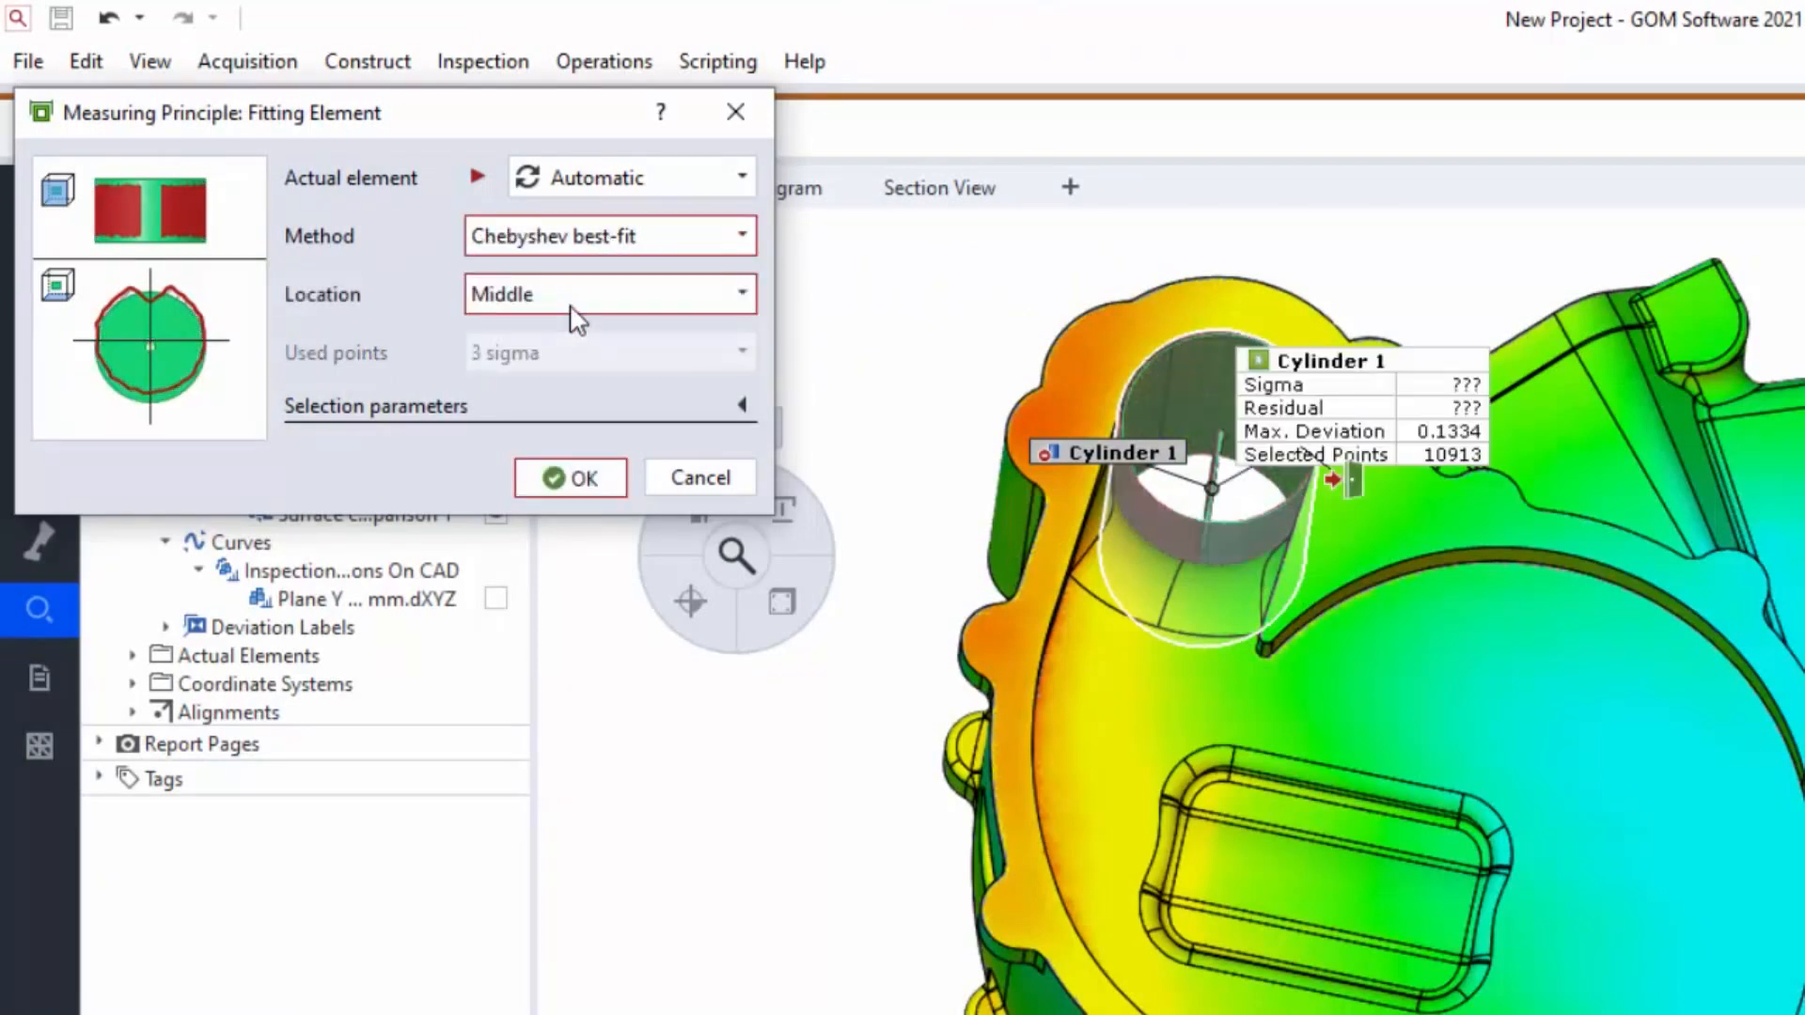
click(550, 241)
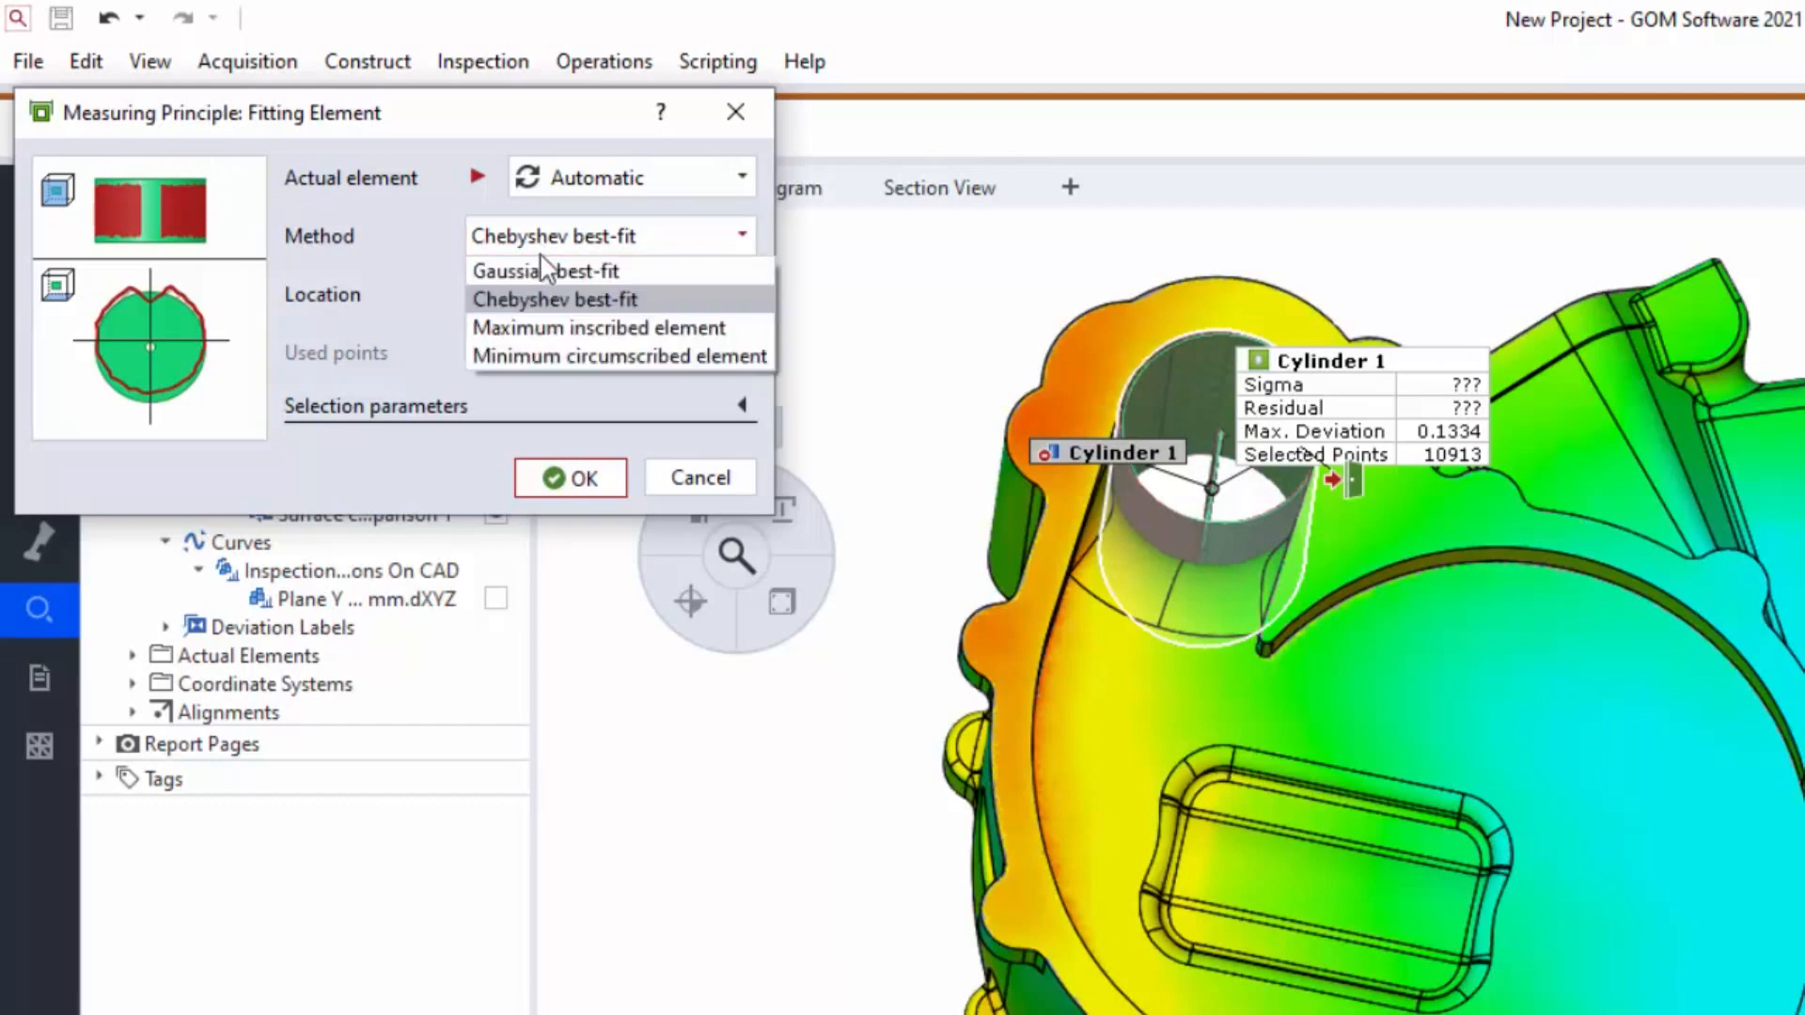
click(541, 327)
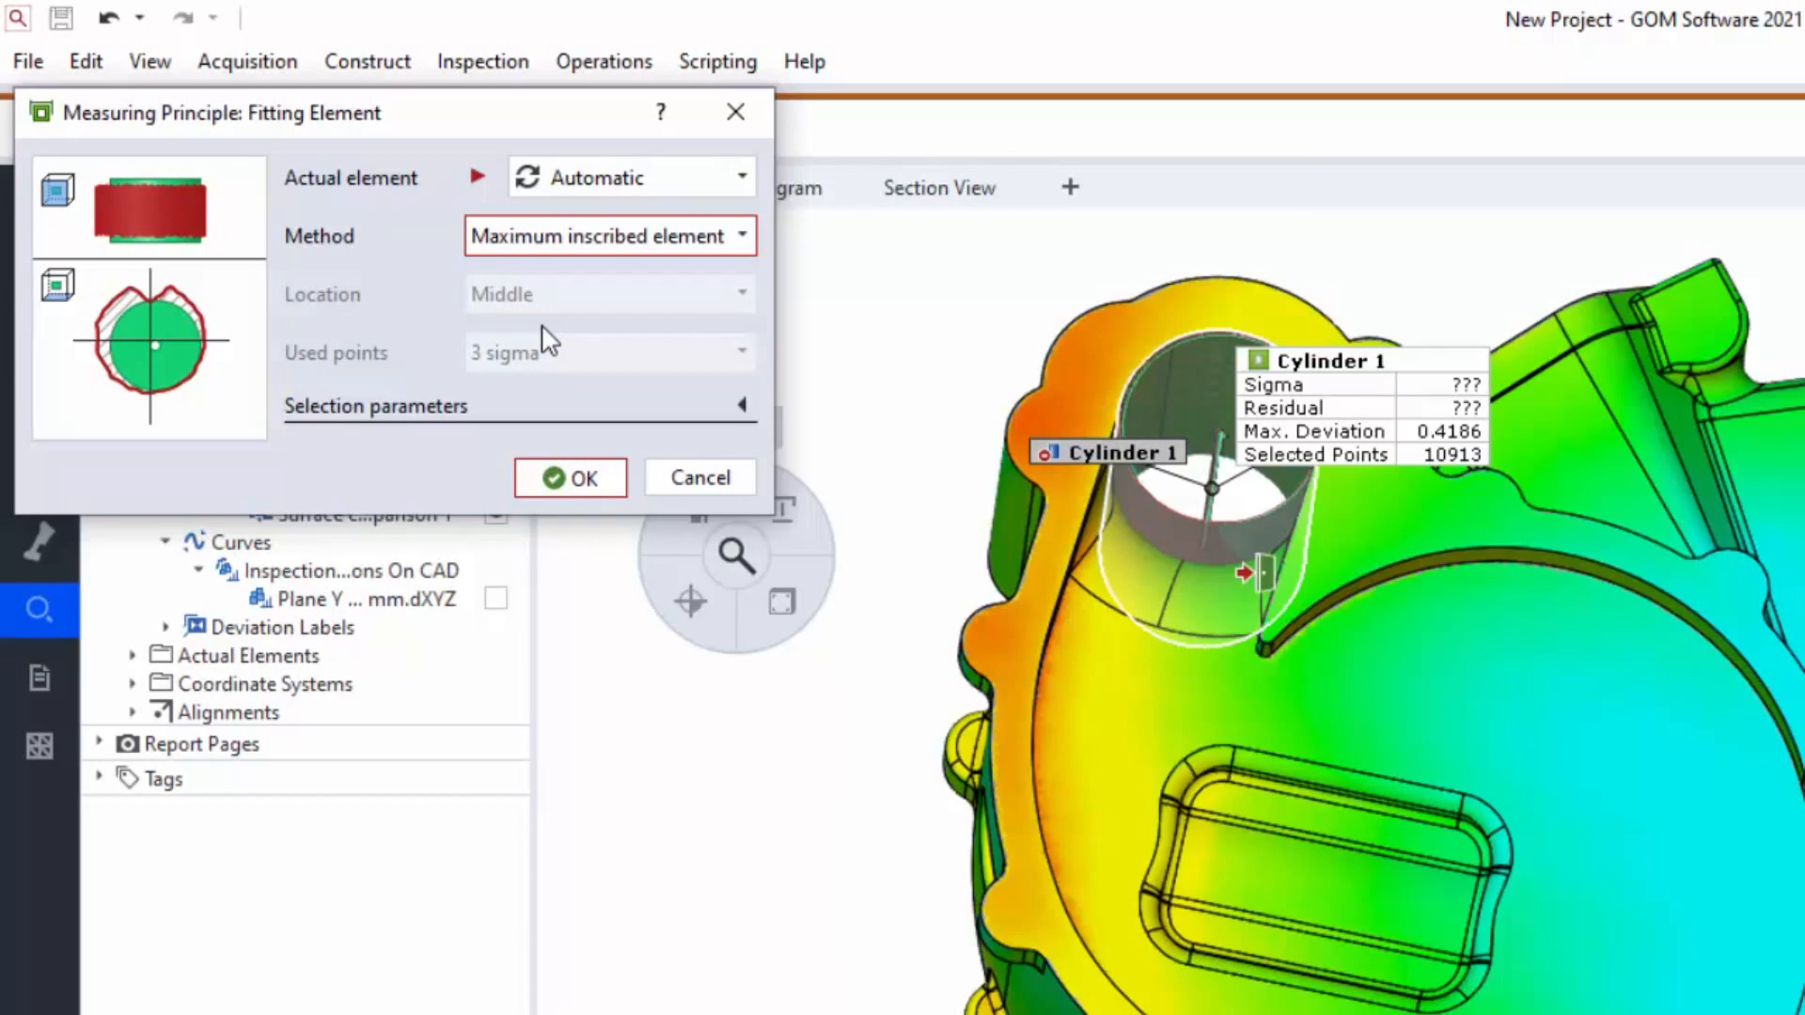
Create the upper small bore's fitting cylinder using the Gaussian best-fit method with 3 sigma used points.
click(540, 242)
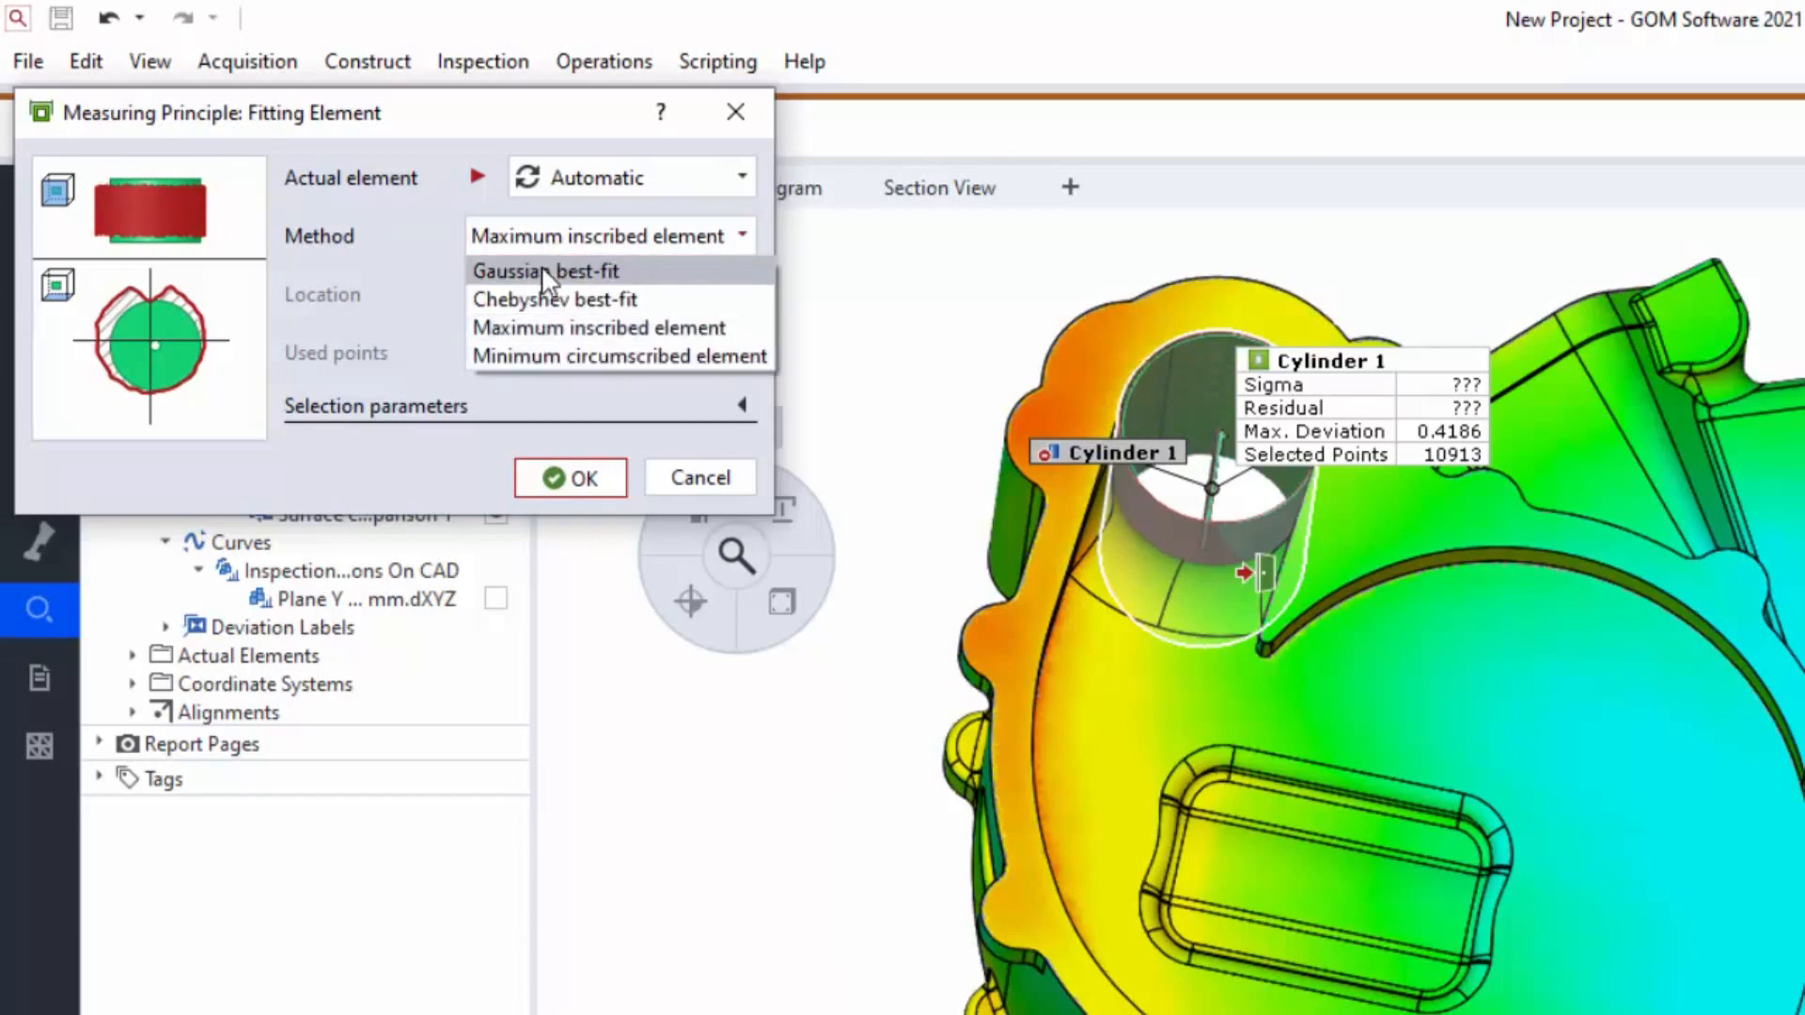
click(543, 271)
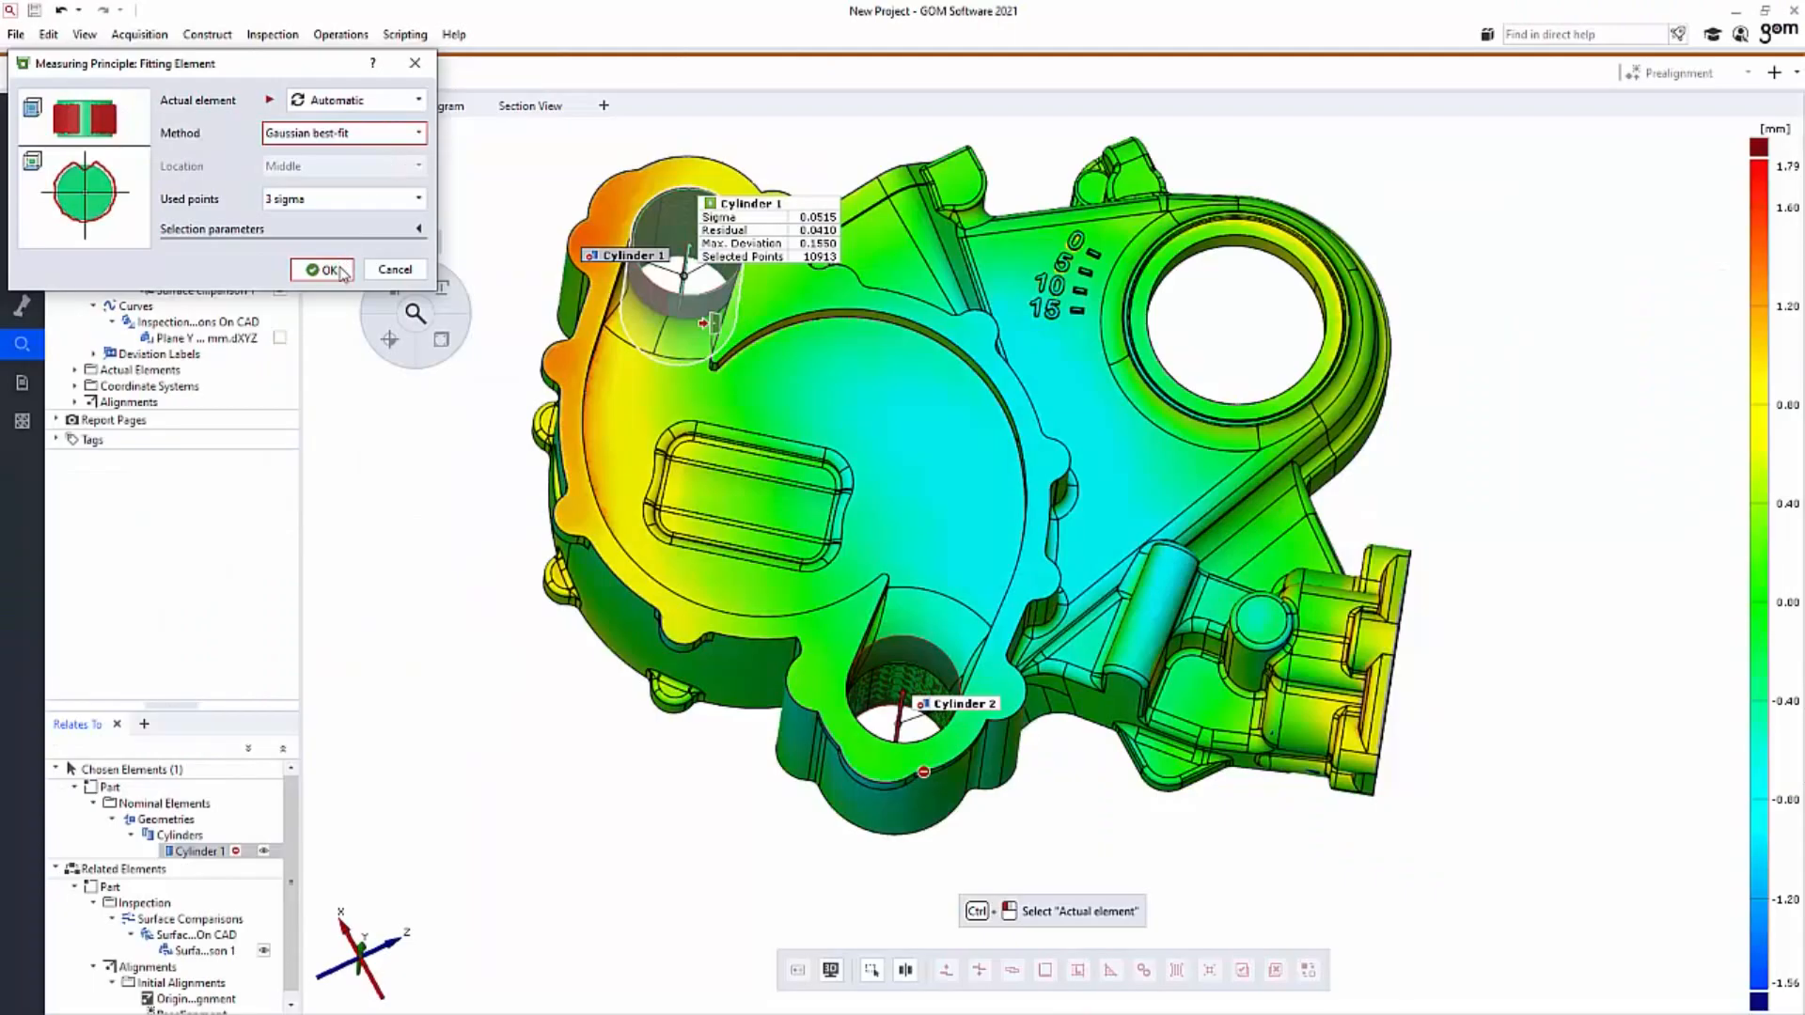
click(328, 269)
Check the diameters of both small bore cylinders against nominal with a manual tolerance of ±0.1 mm.
click(916, 647)
click(441, 340)
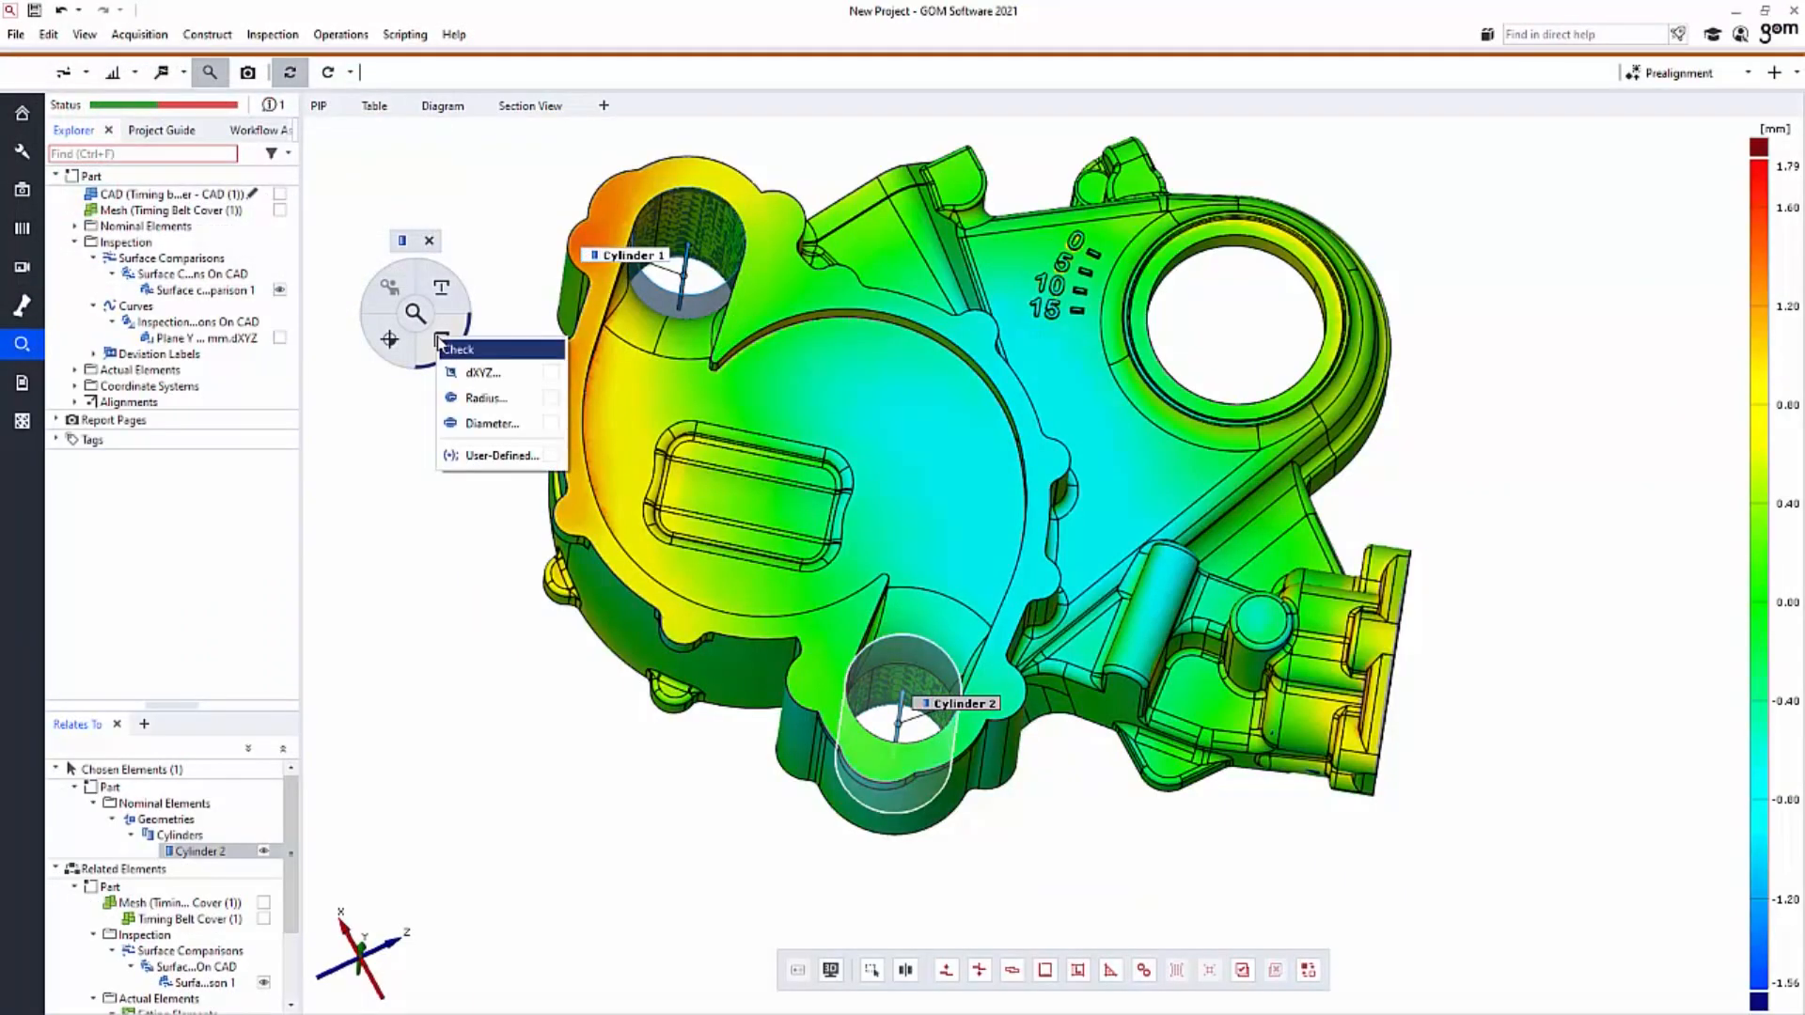
click(490, 423)
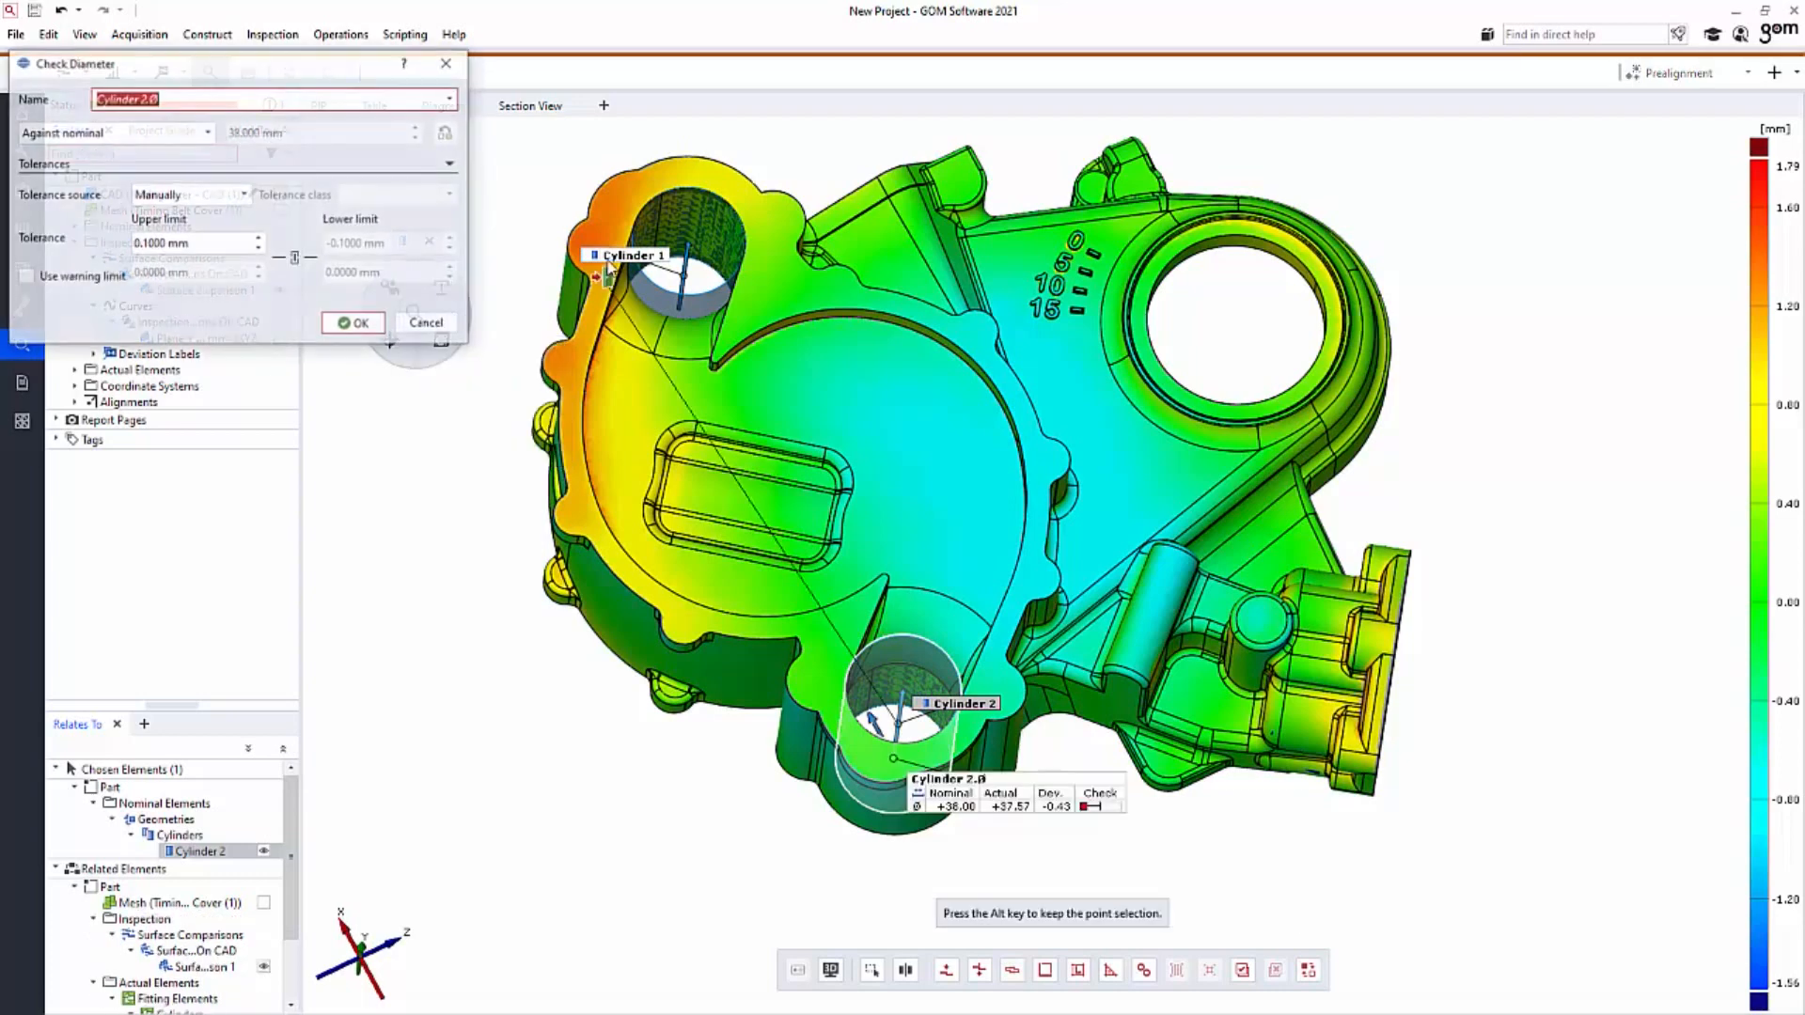
click(367, 329)
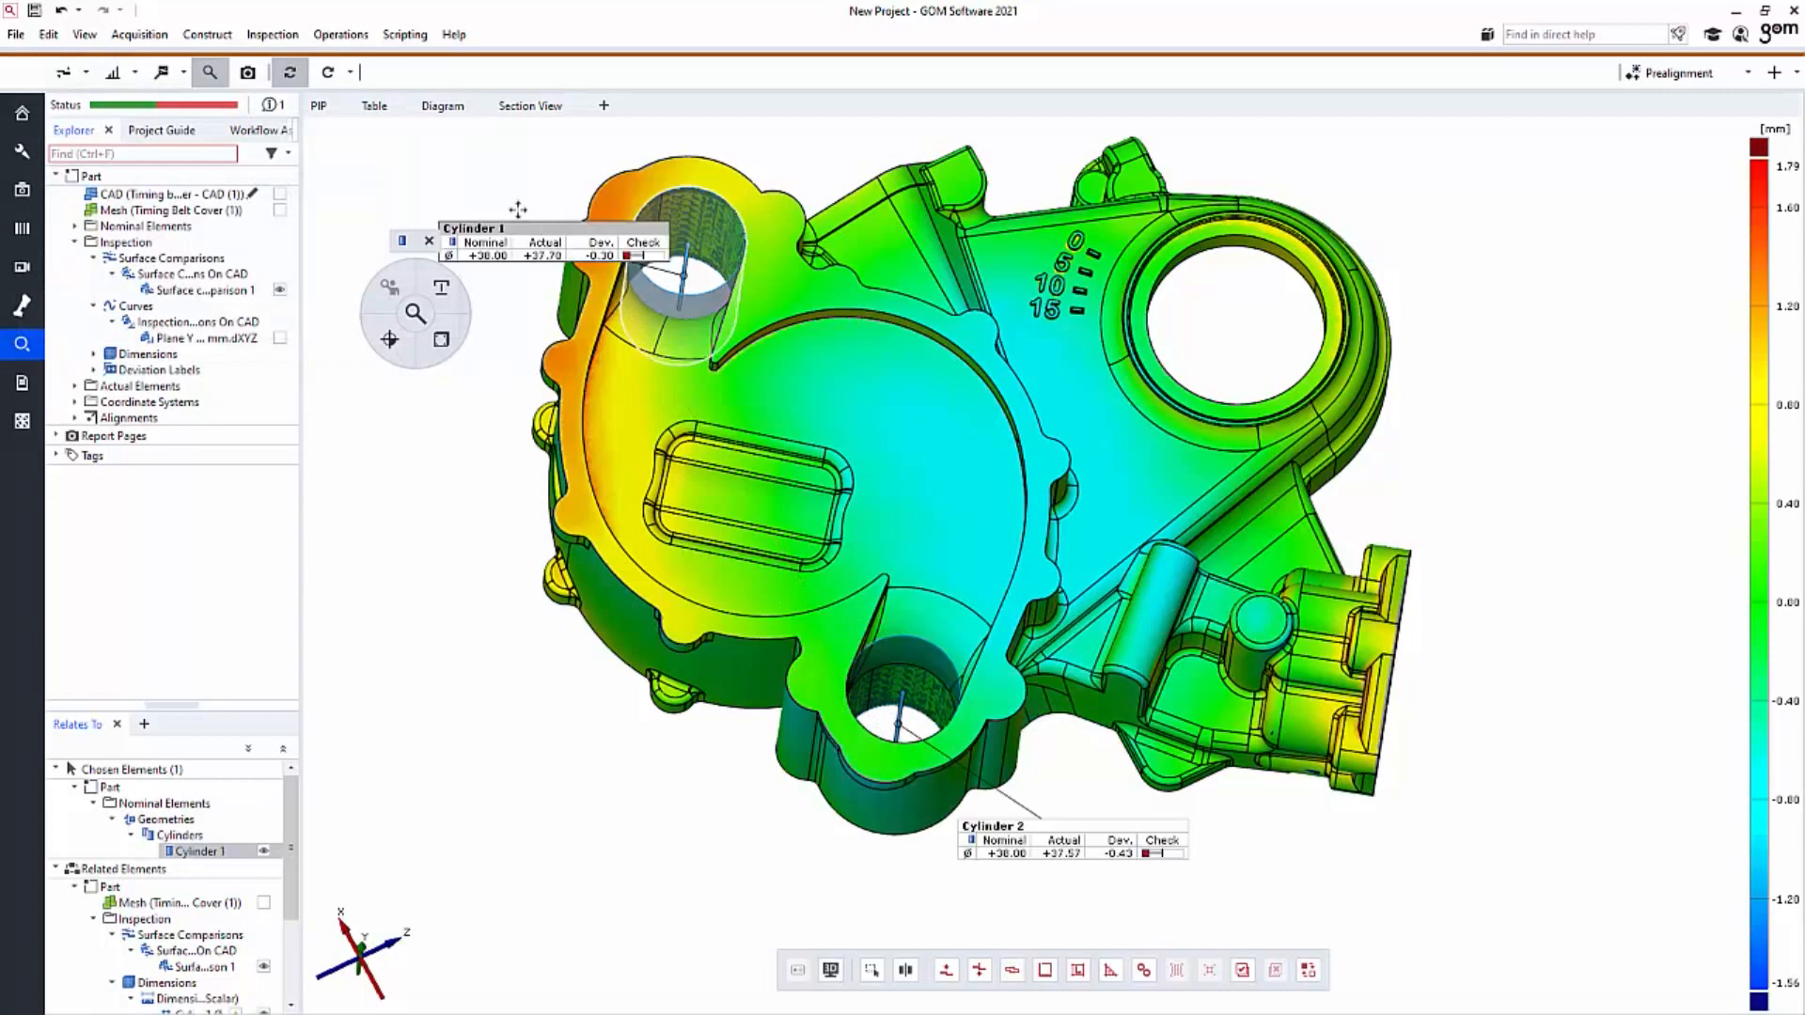
click(481, 652)
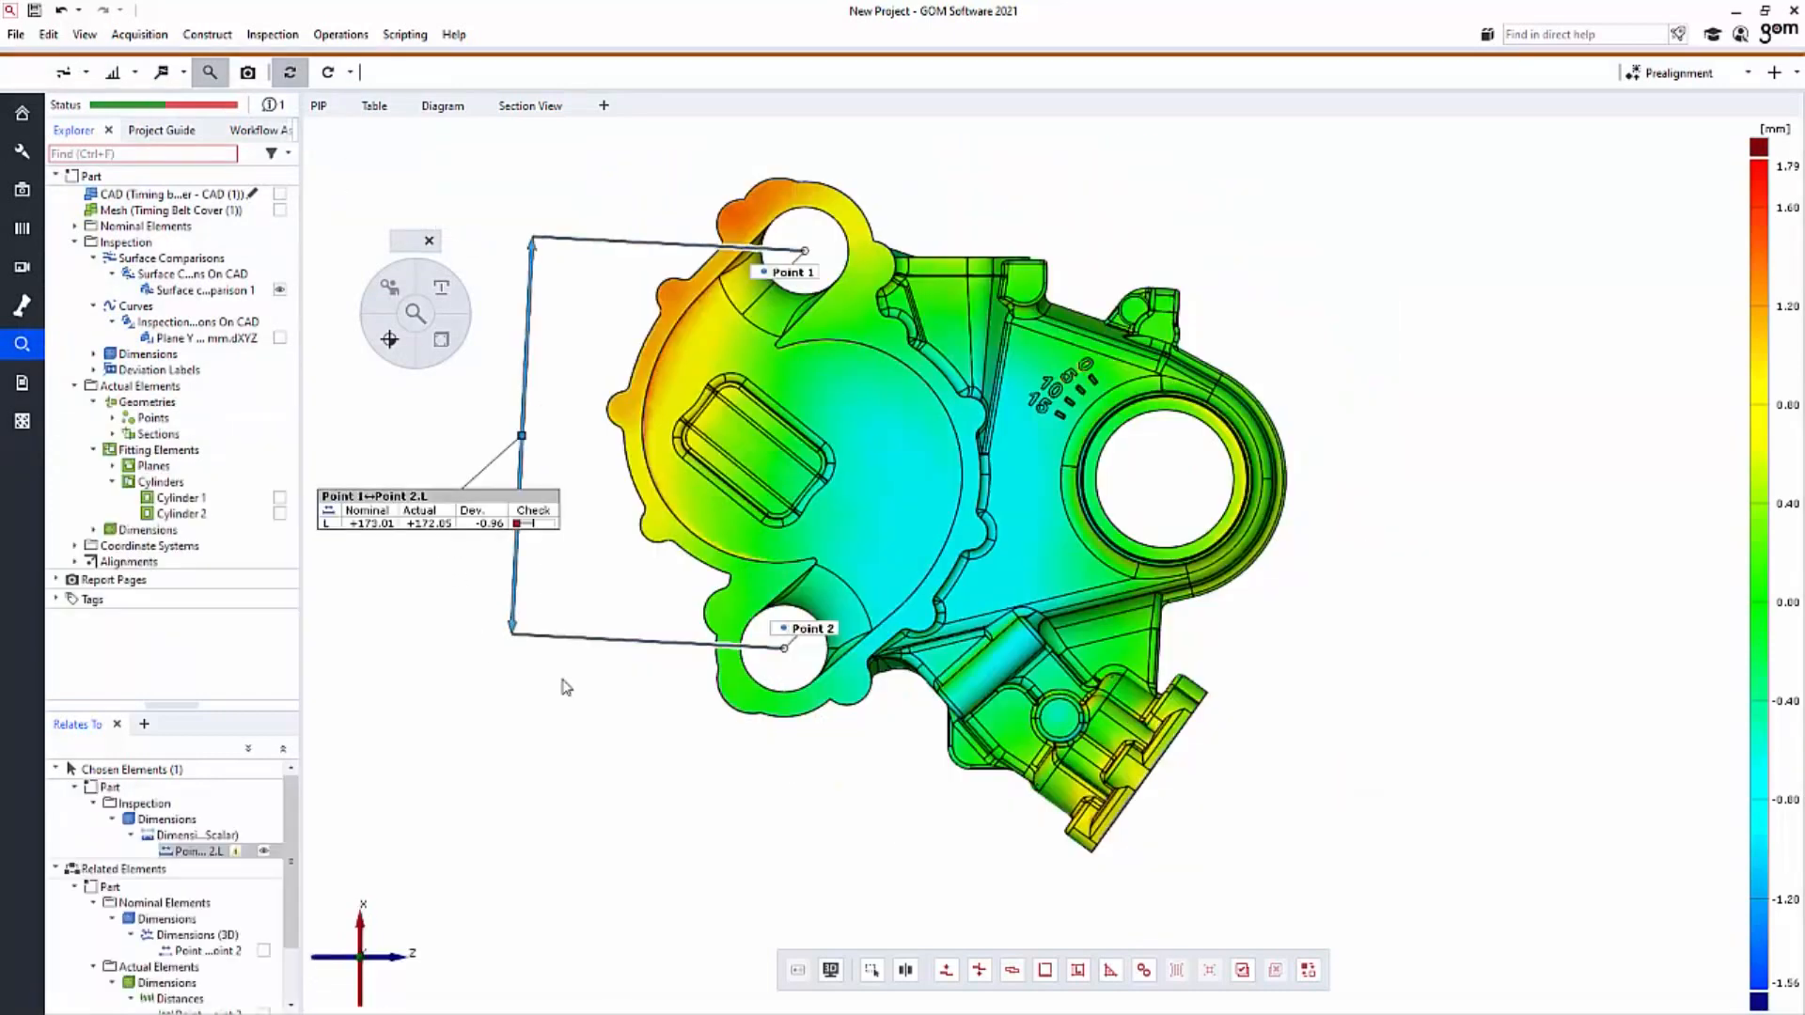
Select the lower and upper bore centre points and shift the label of the distance dimension between them slightly upward.
click(567, 689)
click(816, 627)
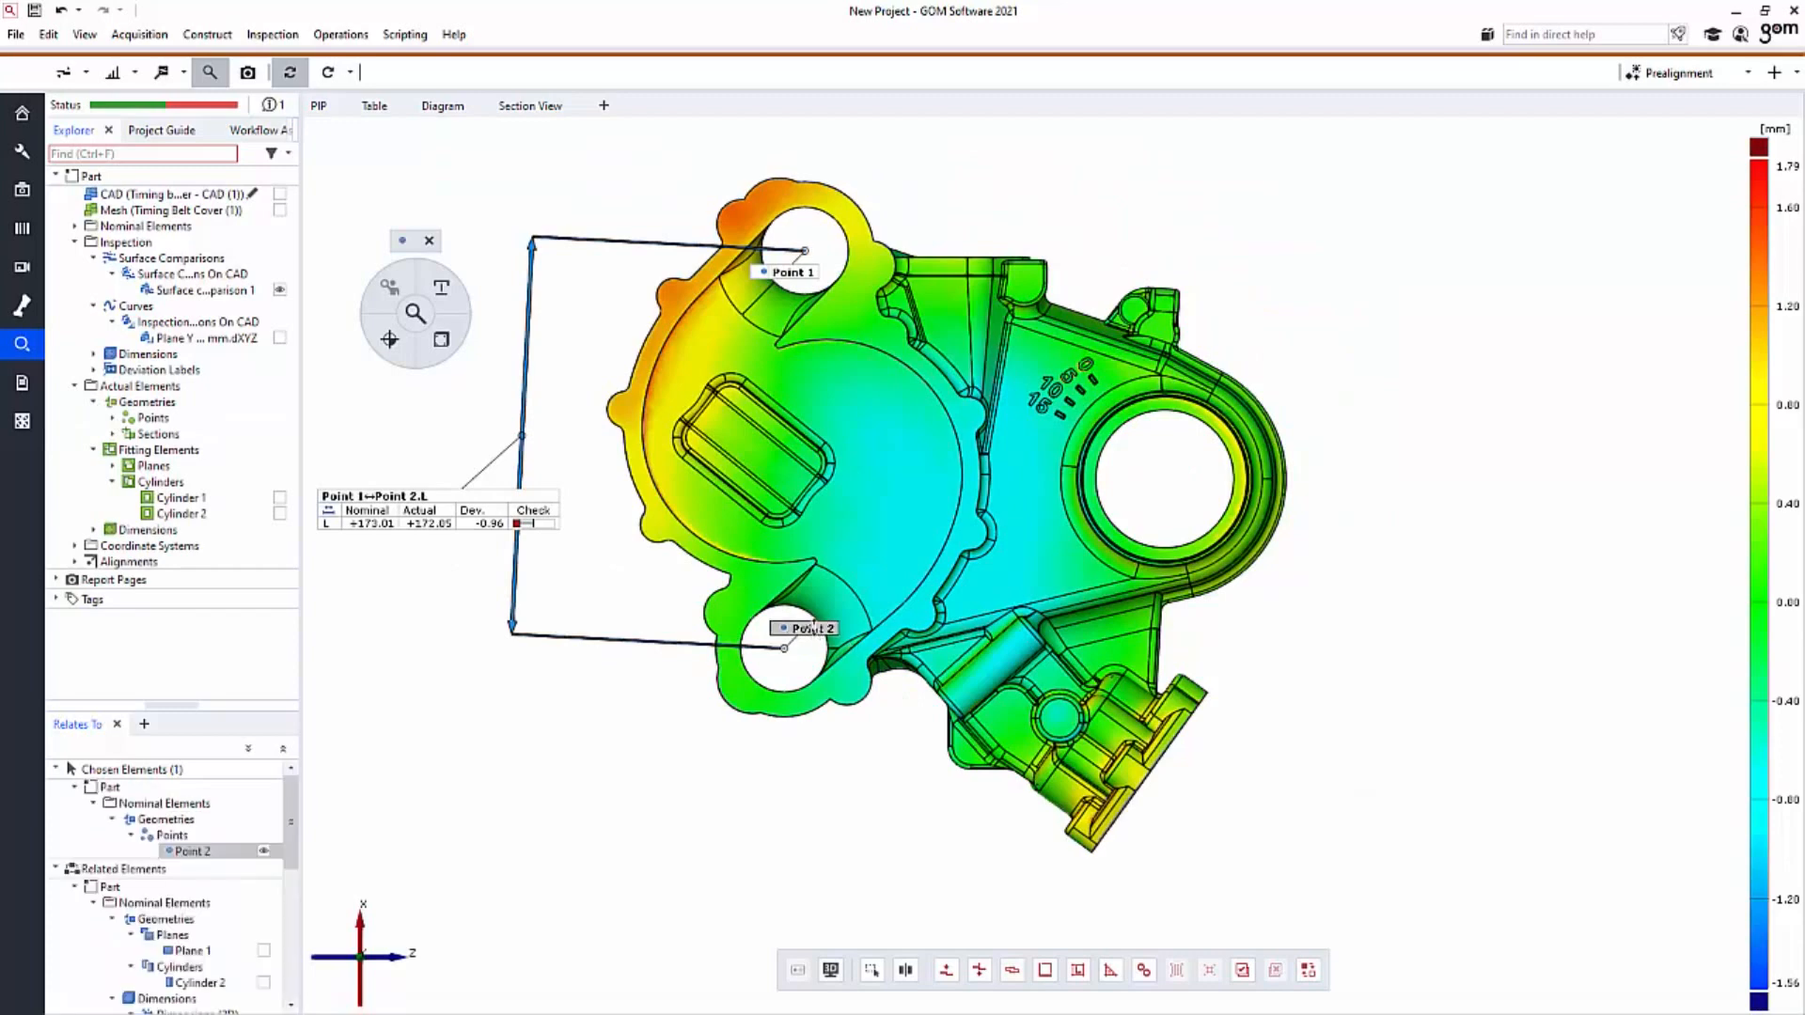
click(789, 272)
drag(497, 507, 511, 470)
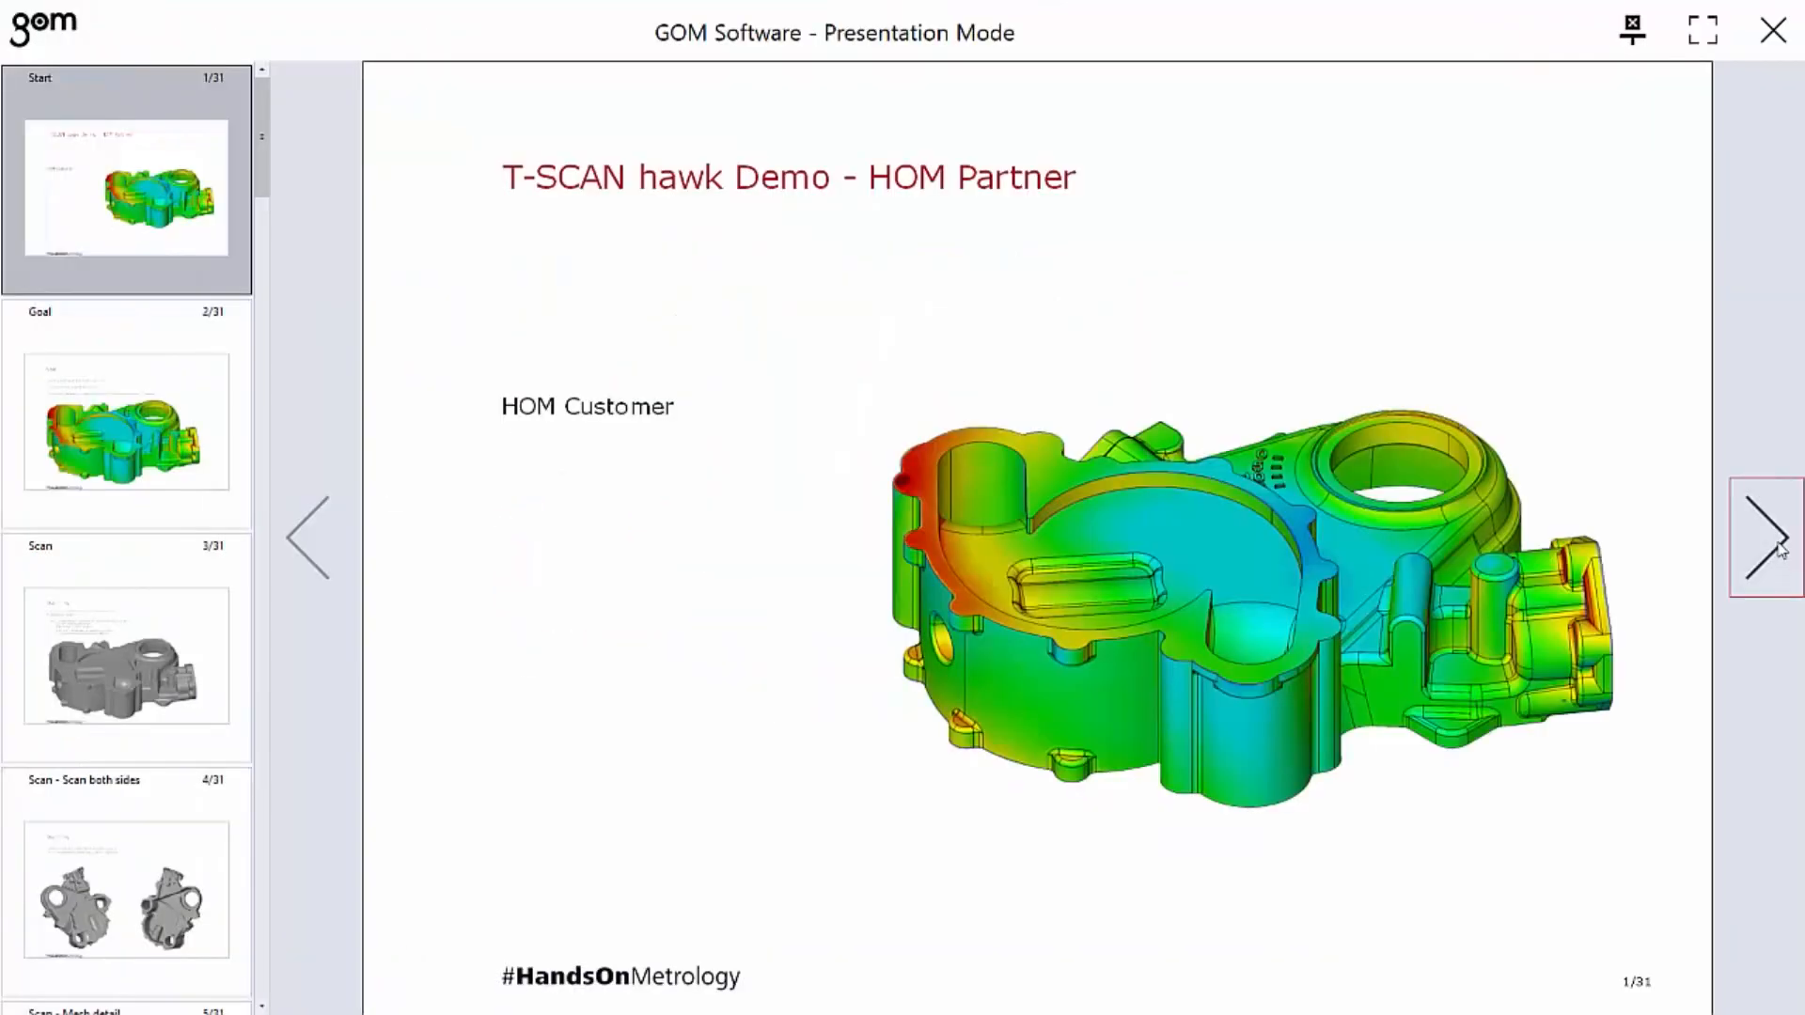
Page through the report presentation from the start page to the Parts project page, reviewing the scanning, analysis, material thickness and trend pages.
click(1776, 545)
click(1779, 550)
click(1779, 549)
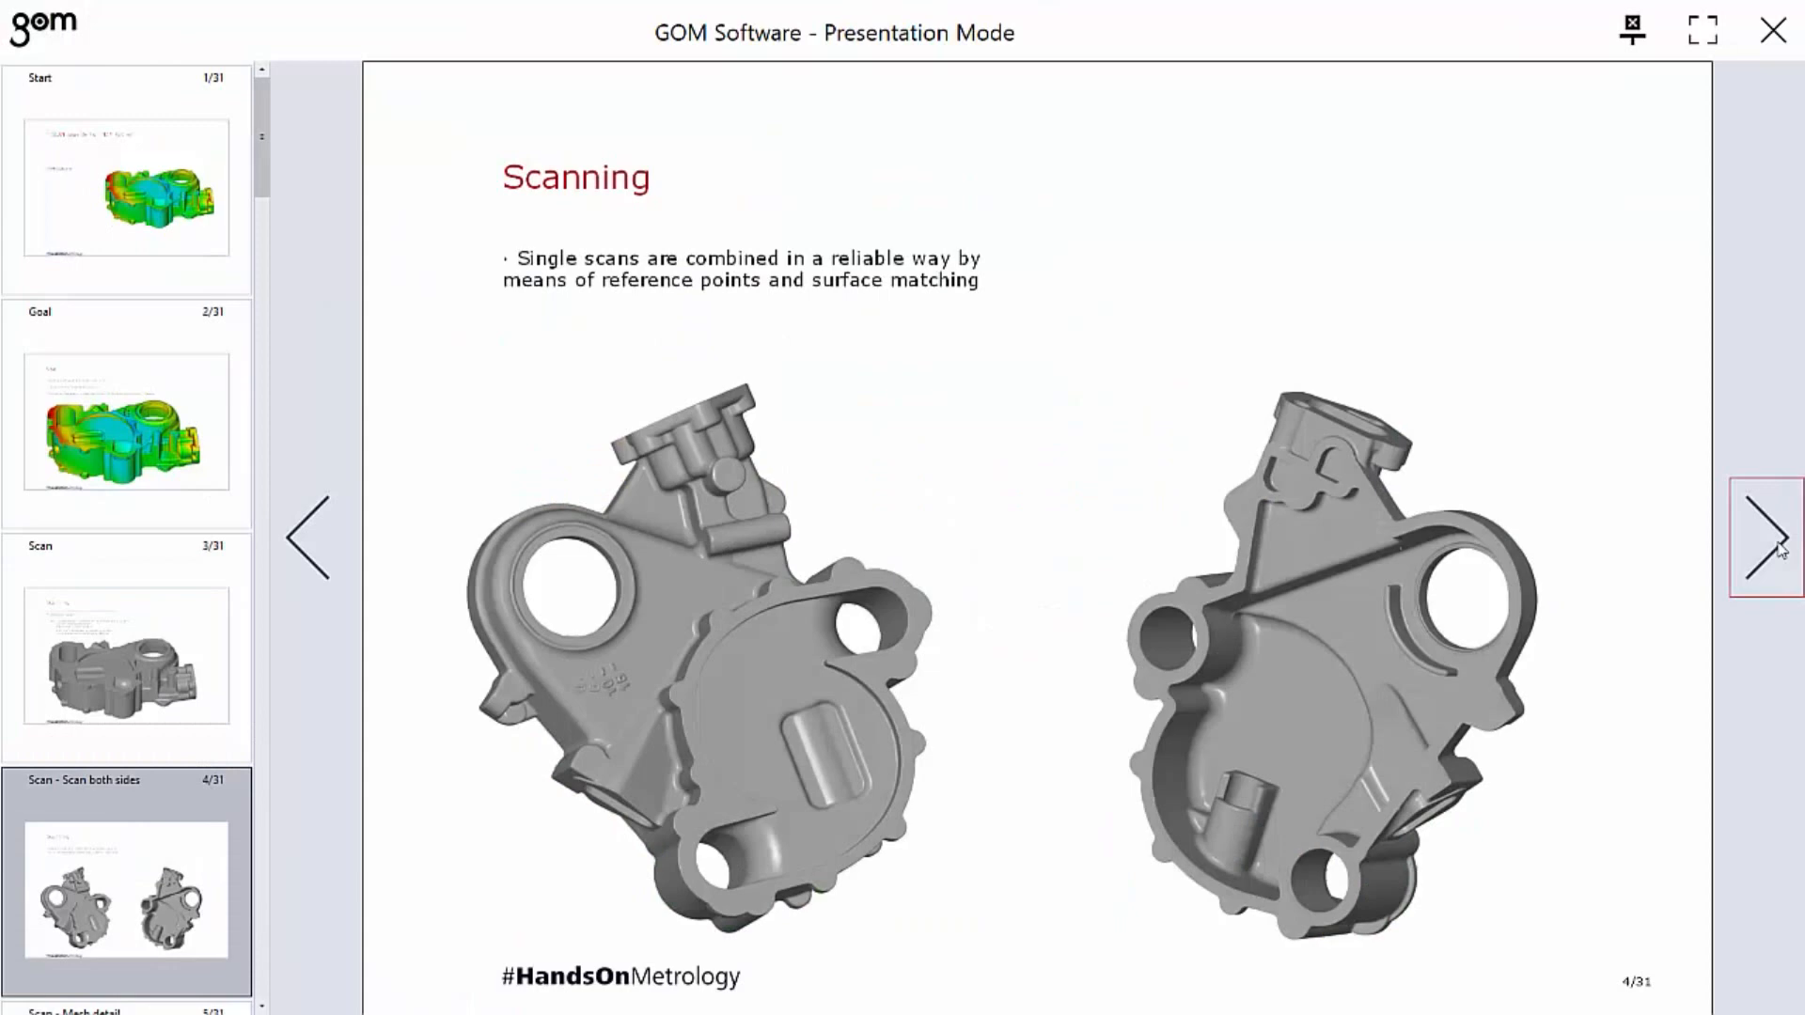
click(1779, 550)
click(1780, 550)
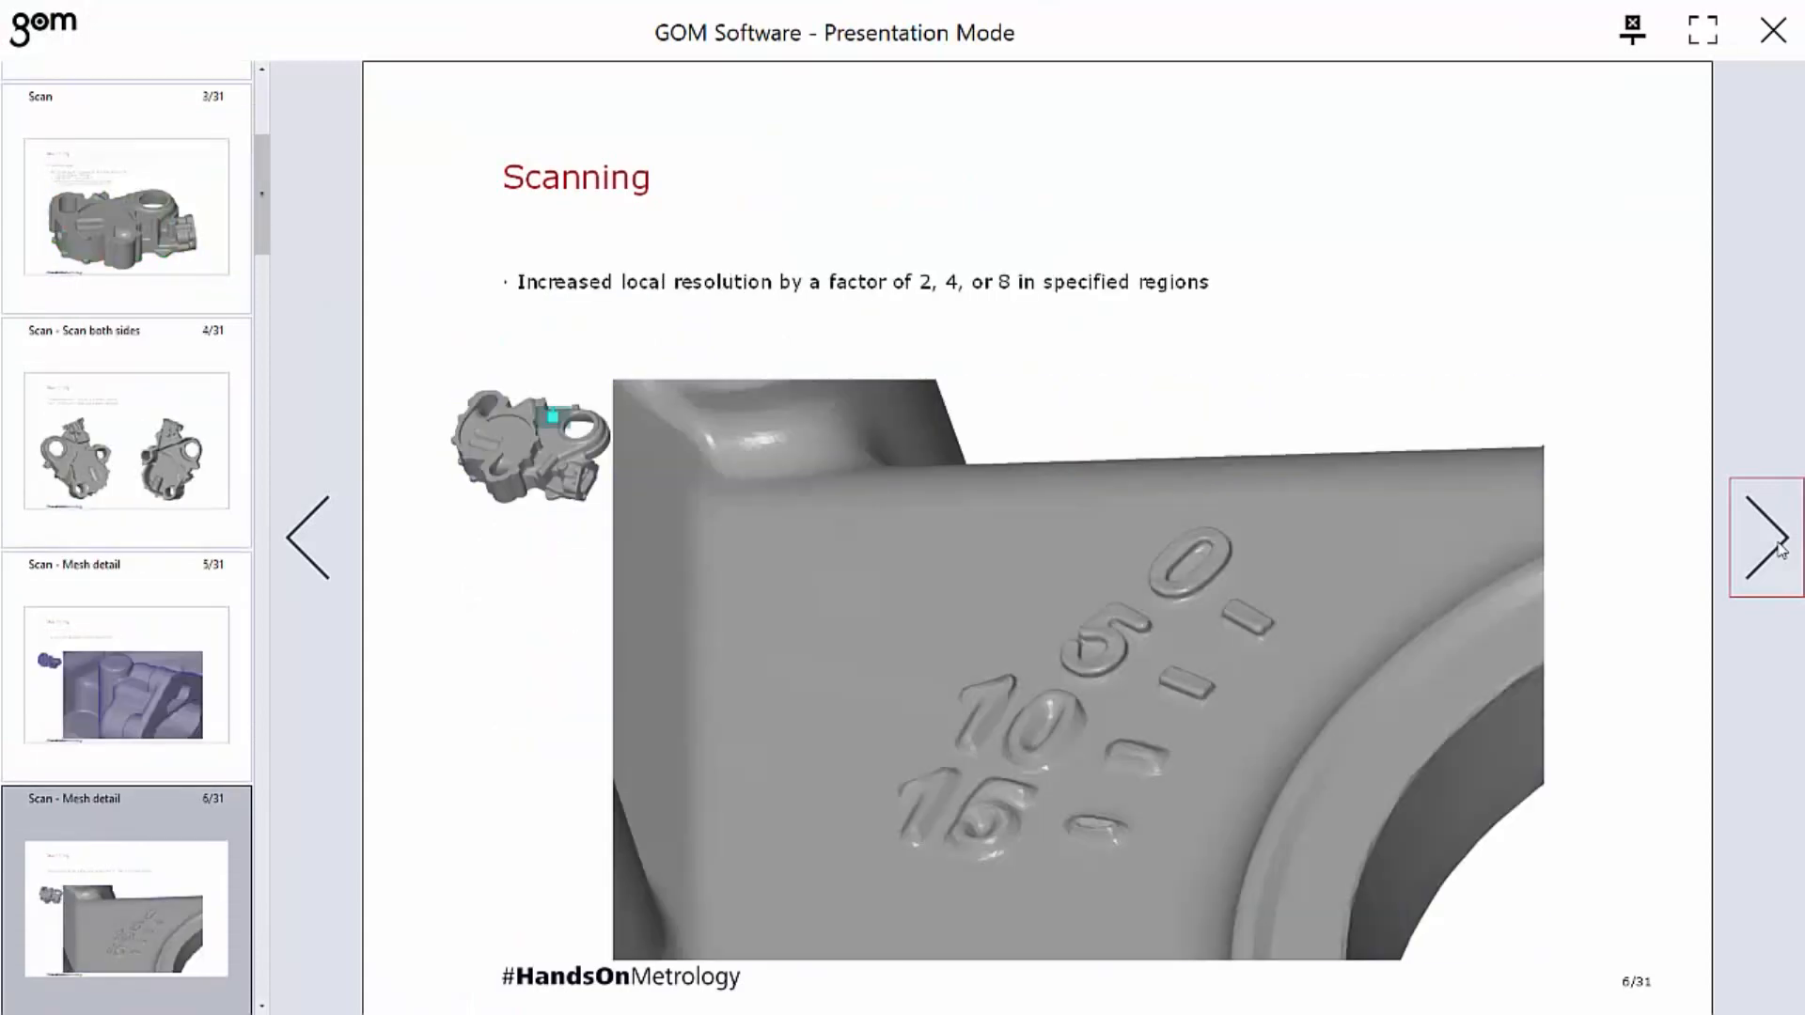
click(1779, 550)
click(1779, 550)
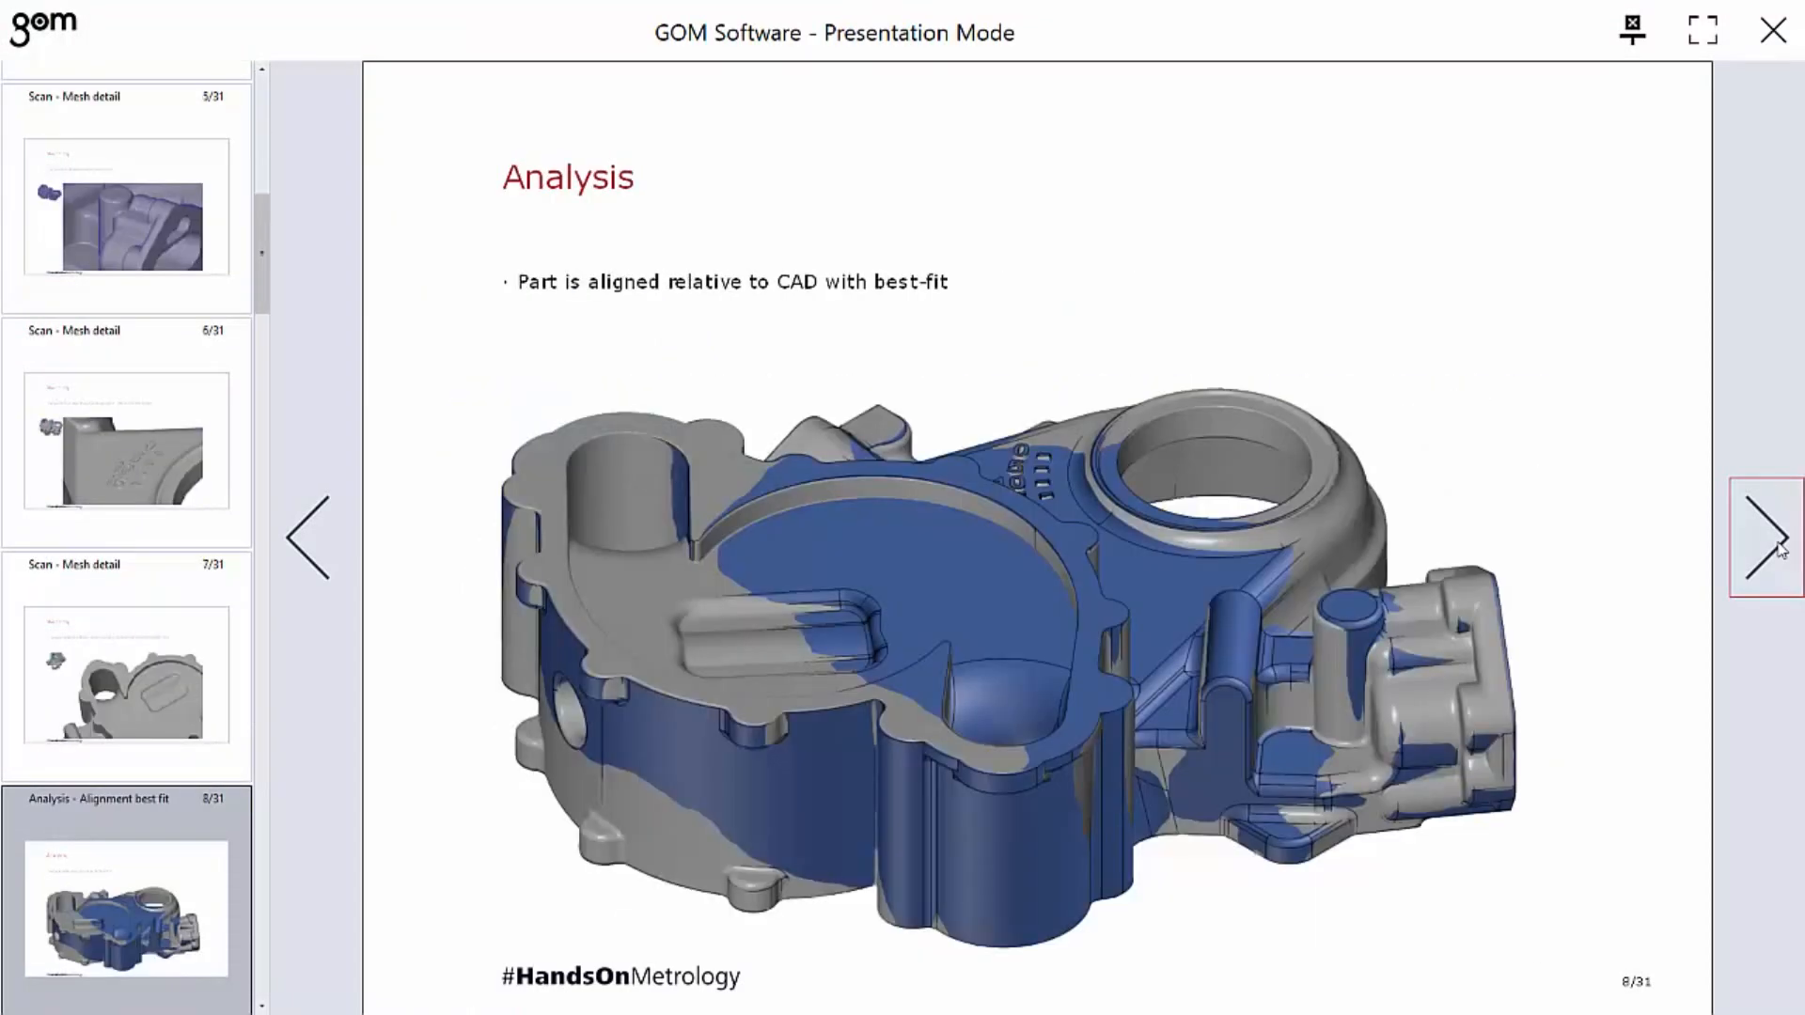
click(1779, 550)
click(1779, 550)
click(1780, 550)
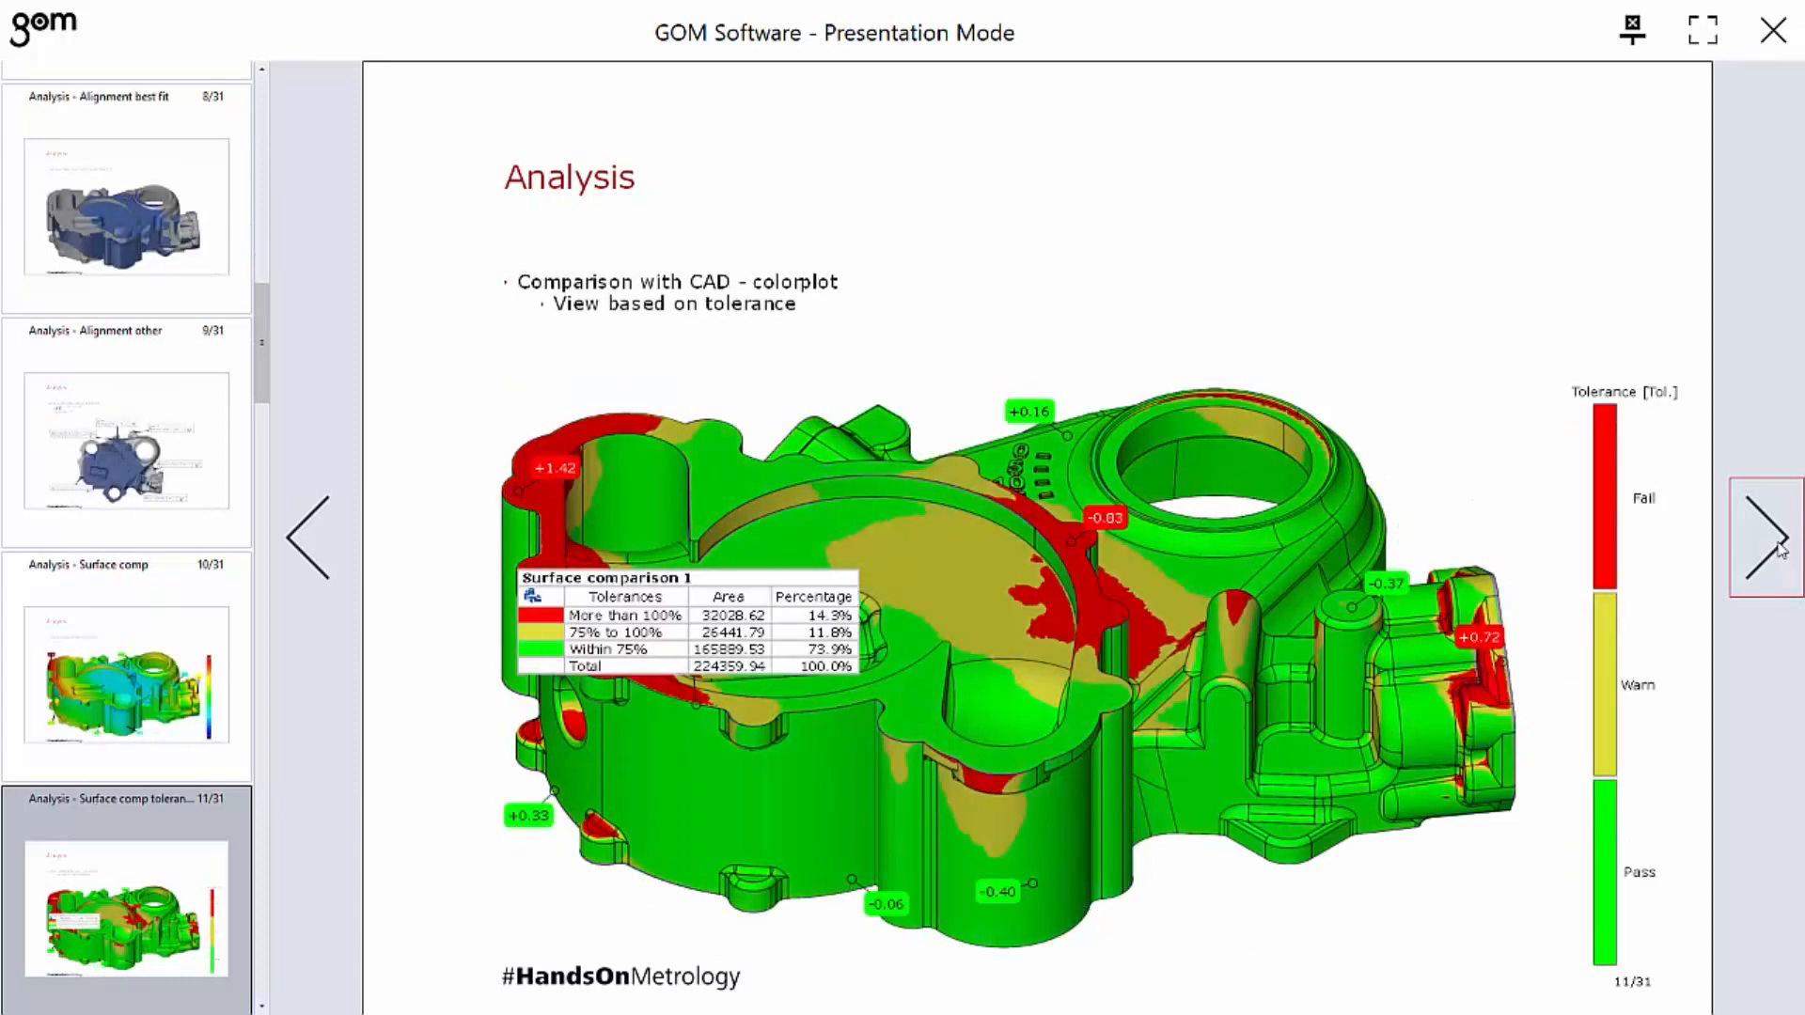
click(1779, 550)
click(1779, 550)
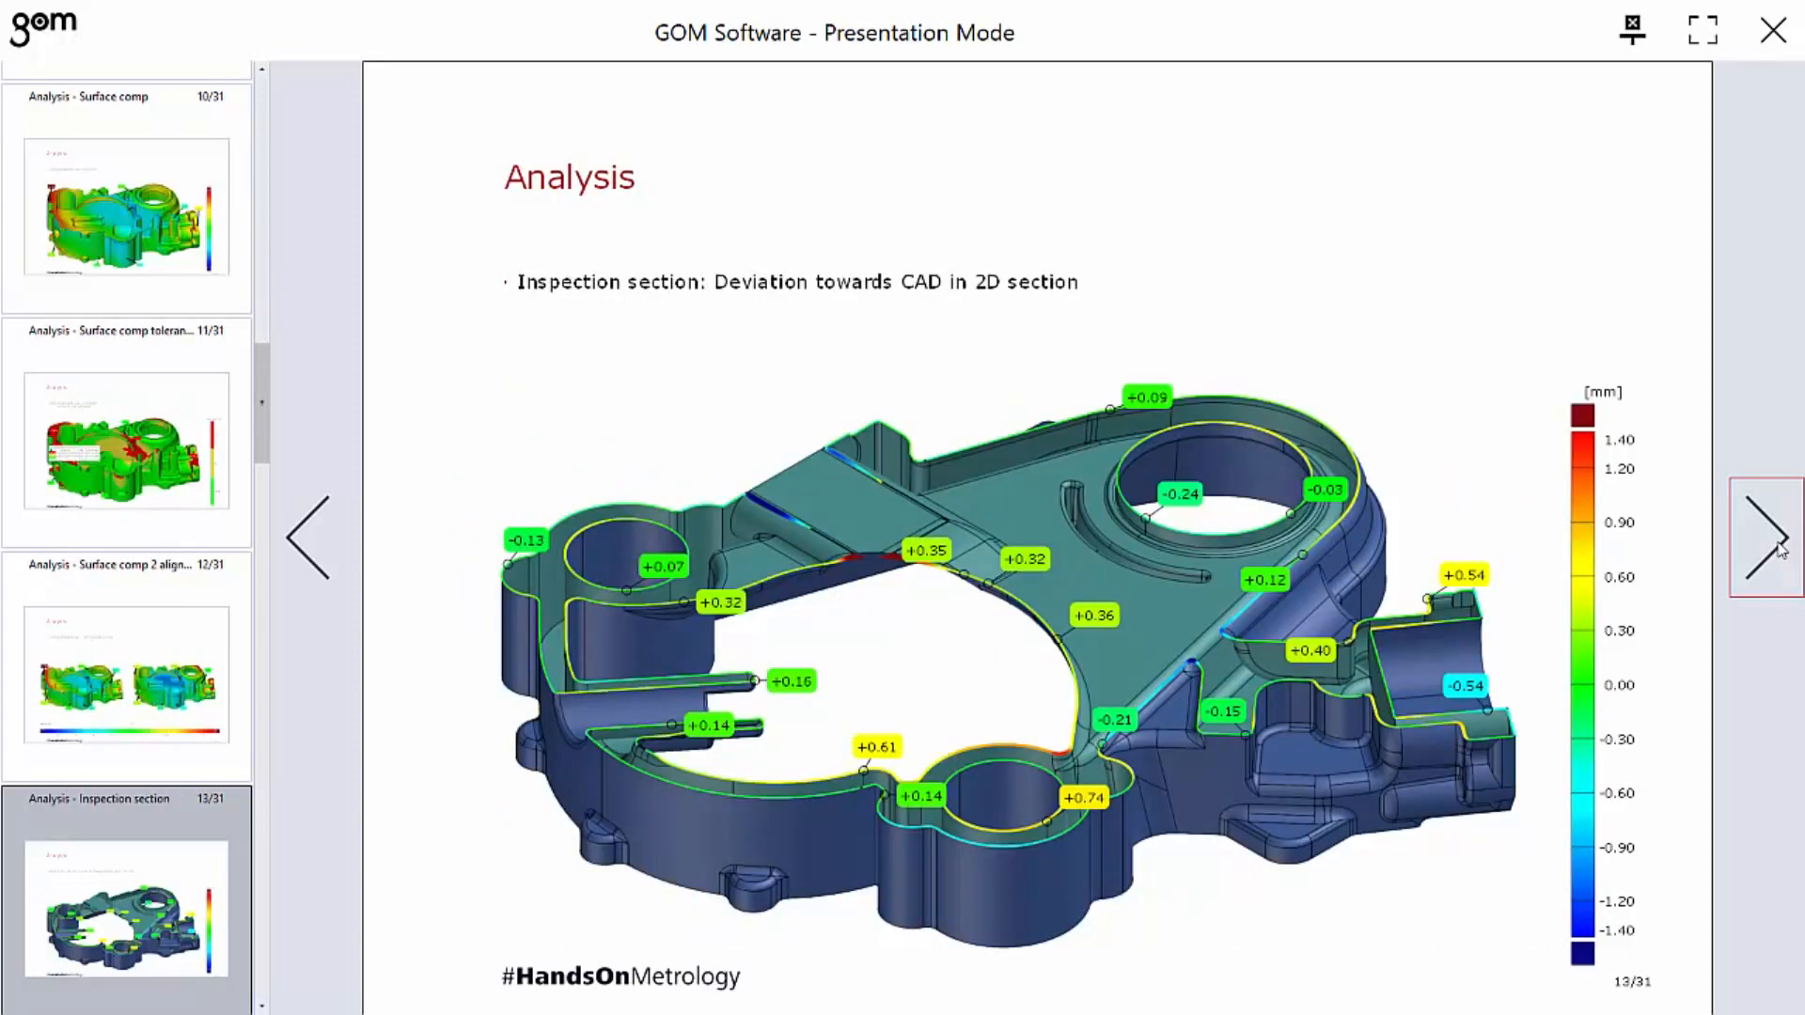
click(1779, 550)
click(1779, 550)
click(1780, 550)
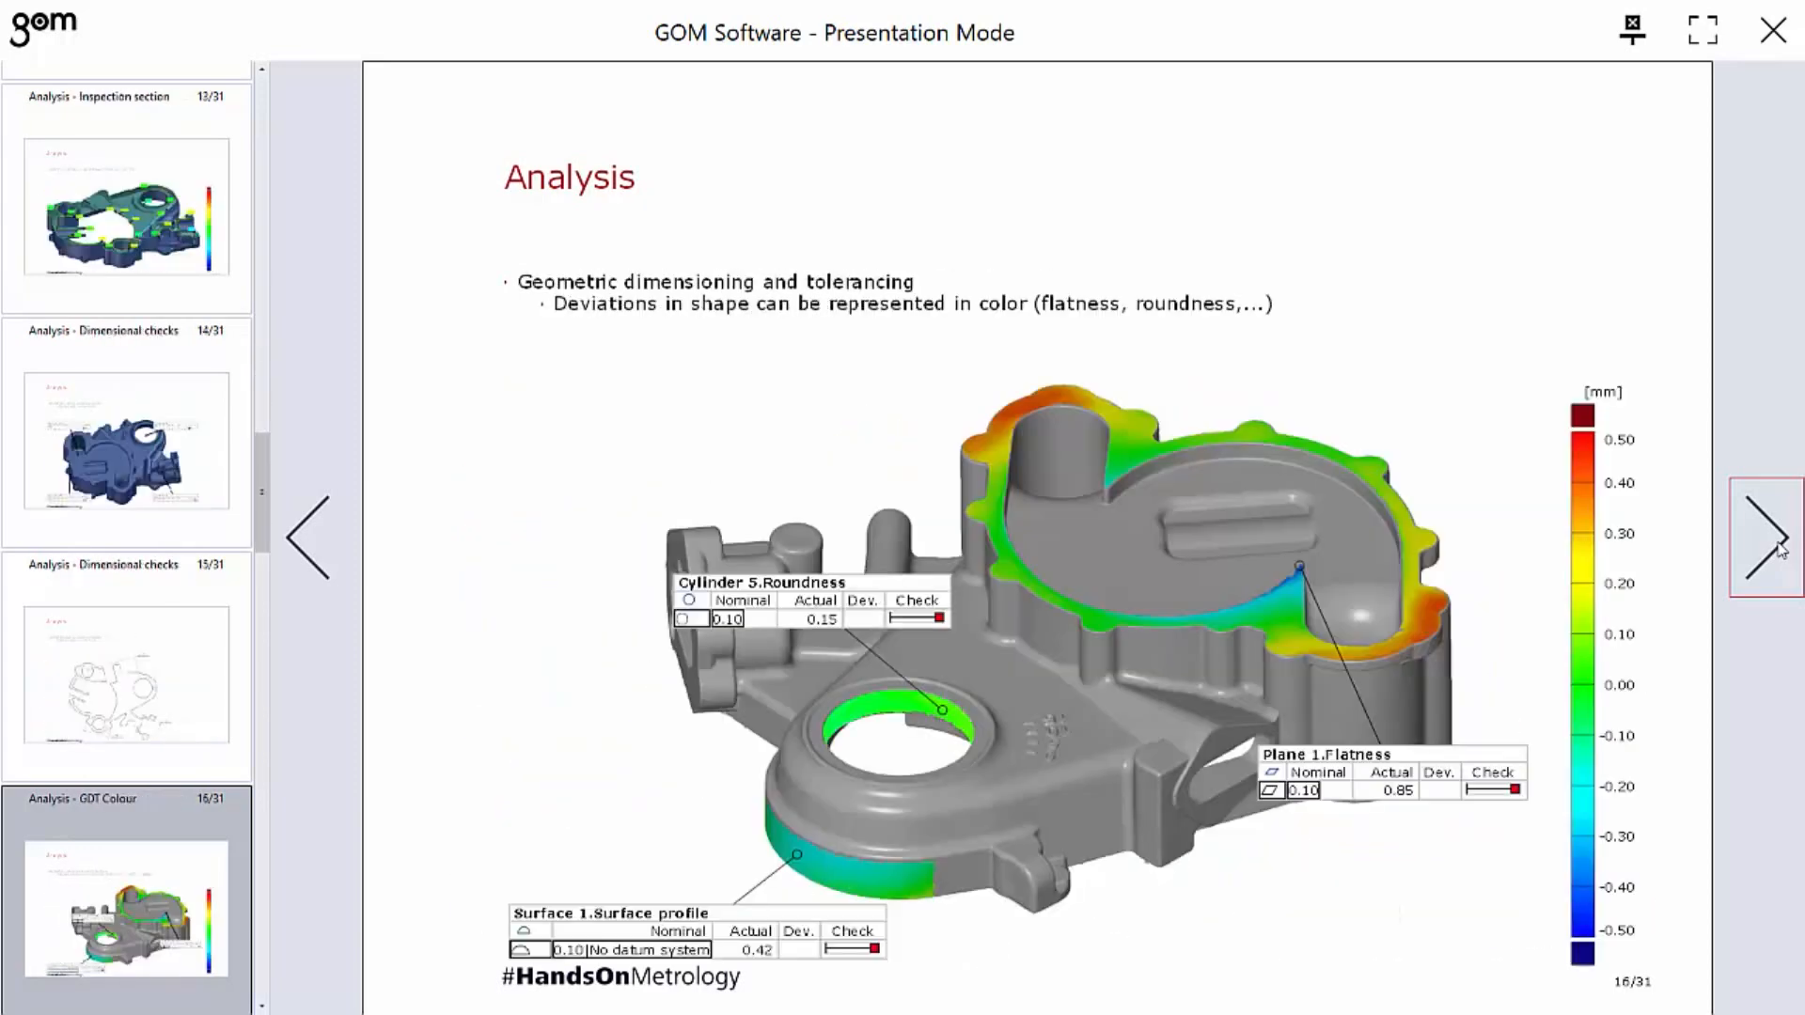
click(1780, 550)
click(1779, 549)
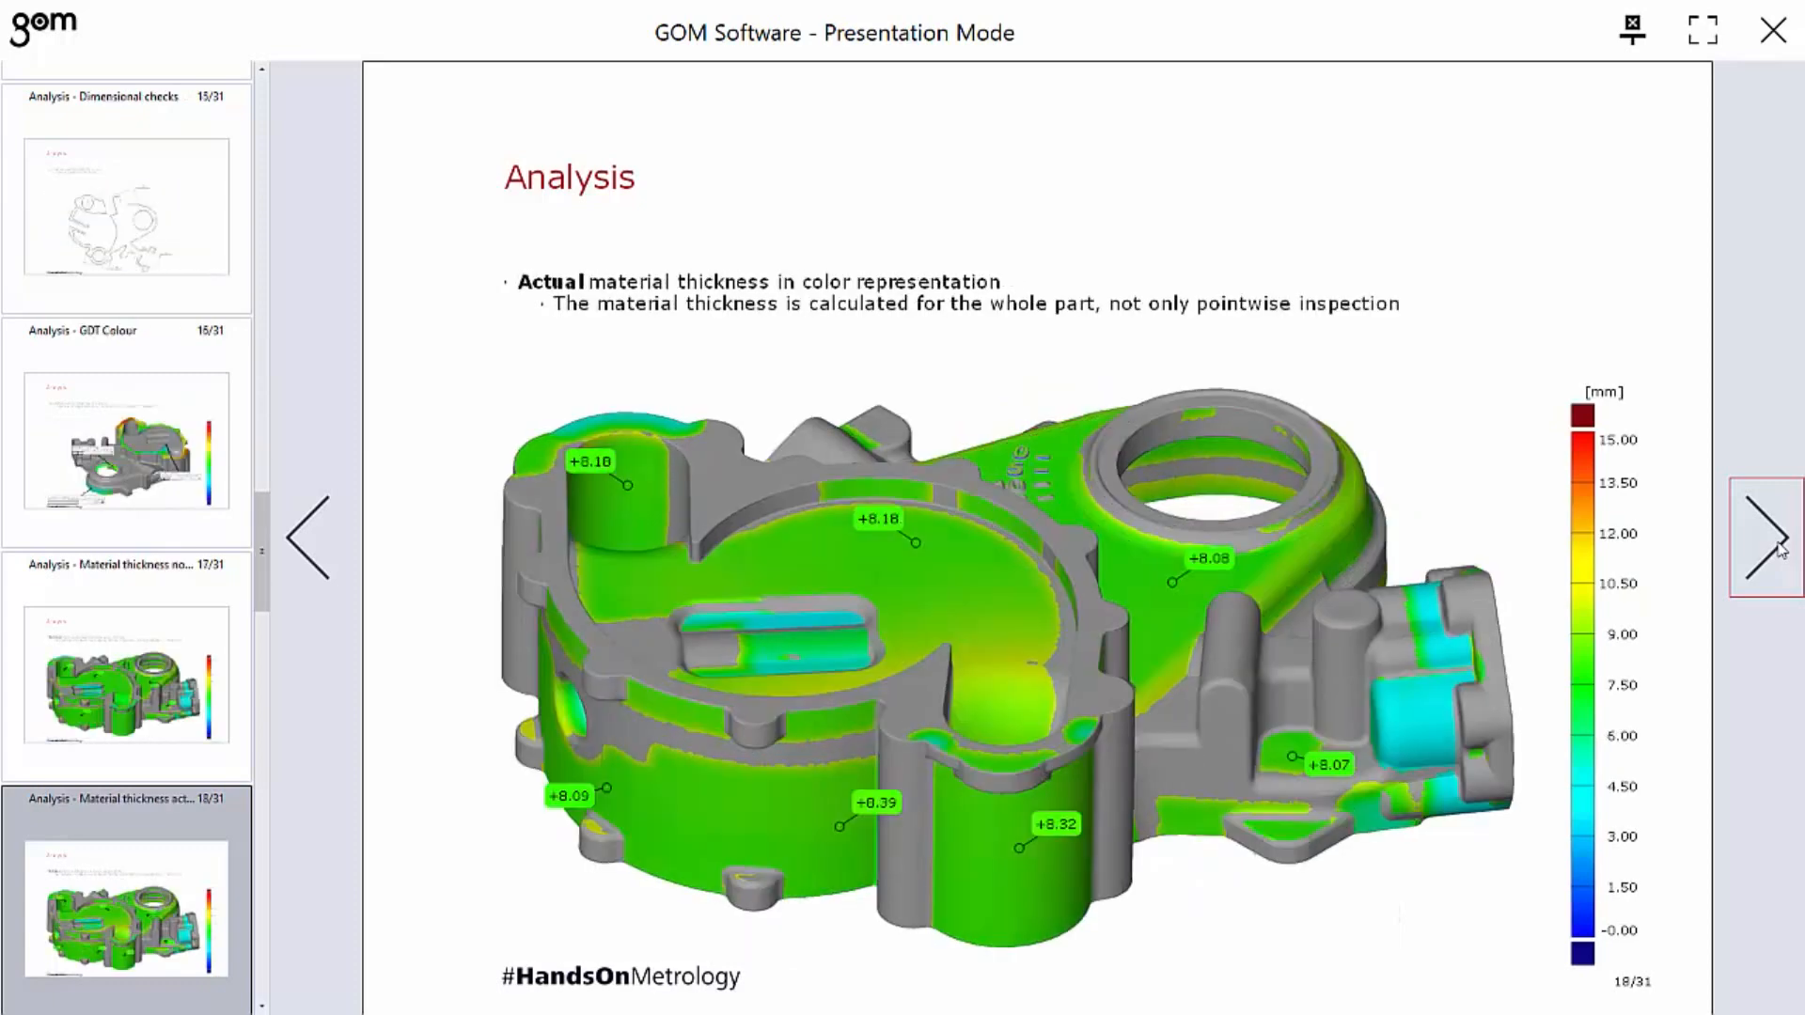
click(1780, 550)
click(1780, 549)
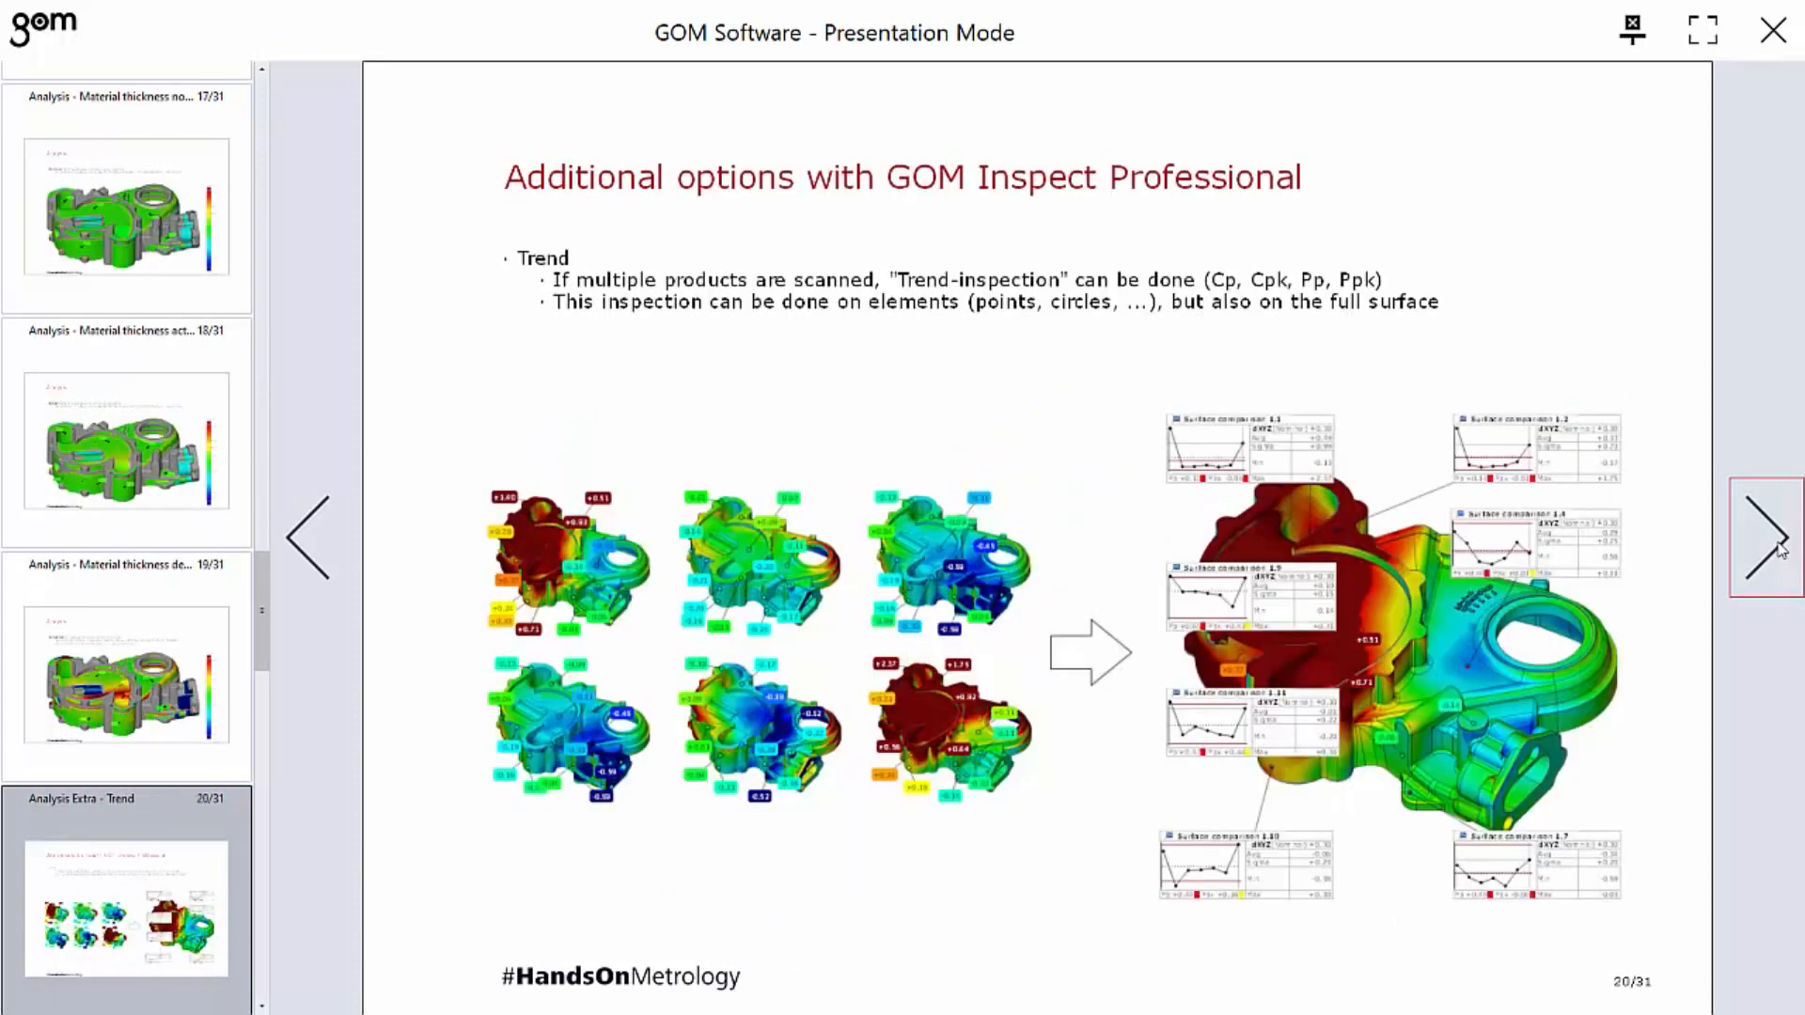
click(1780, 550)
click(1780, 550)
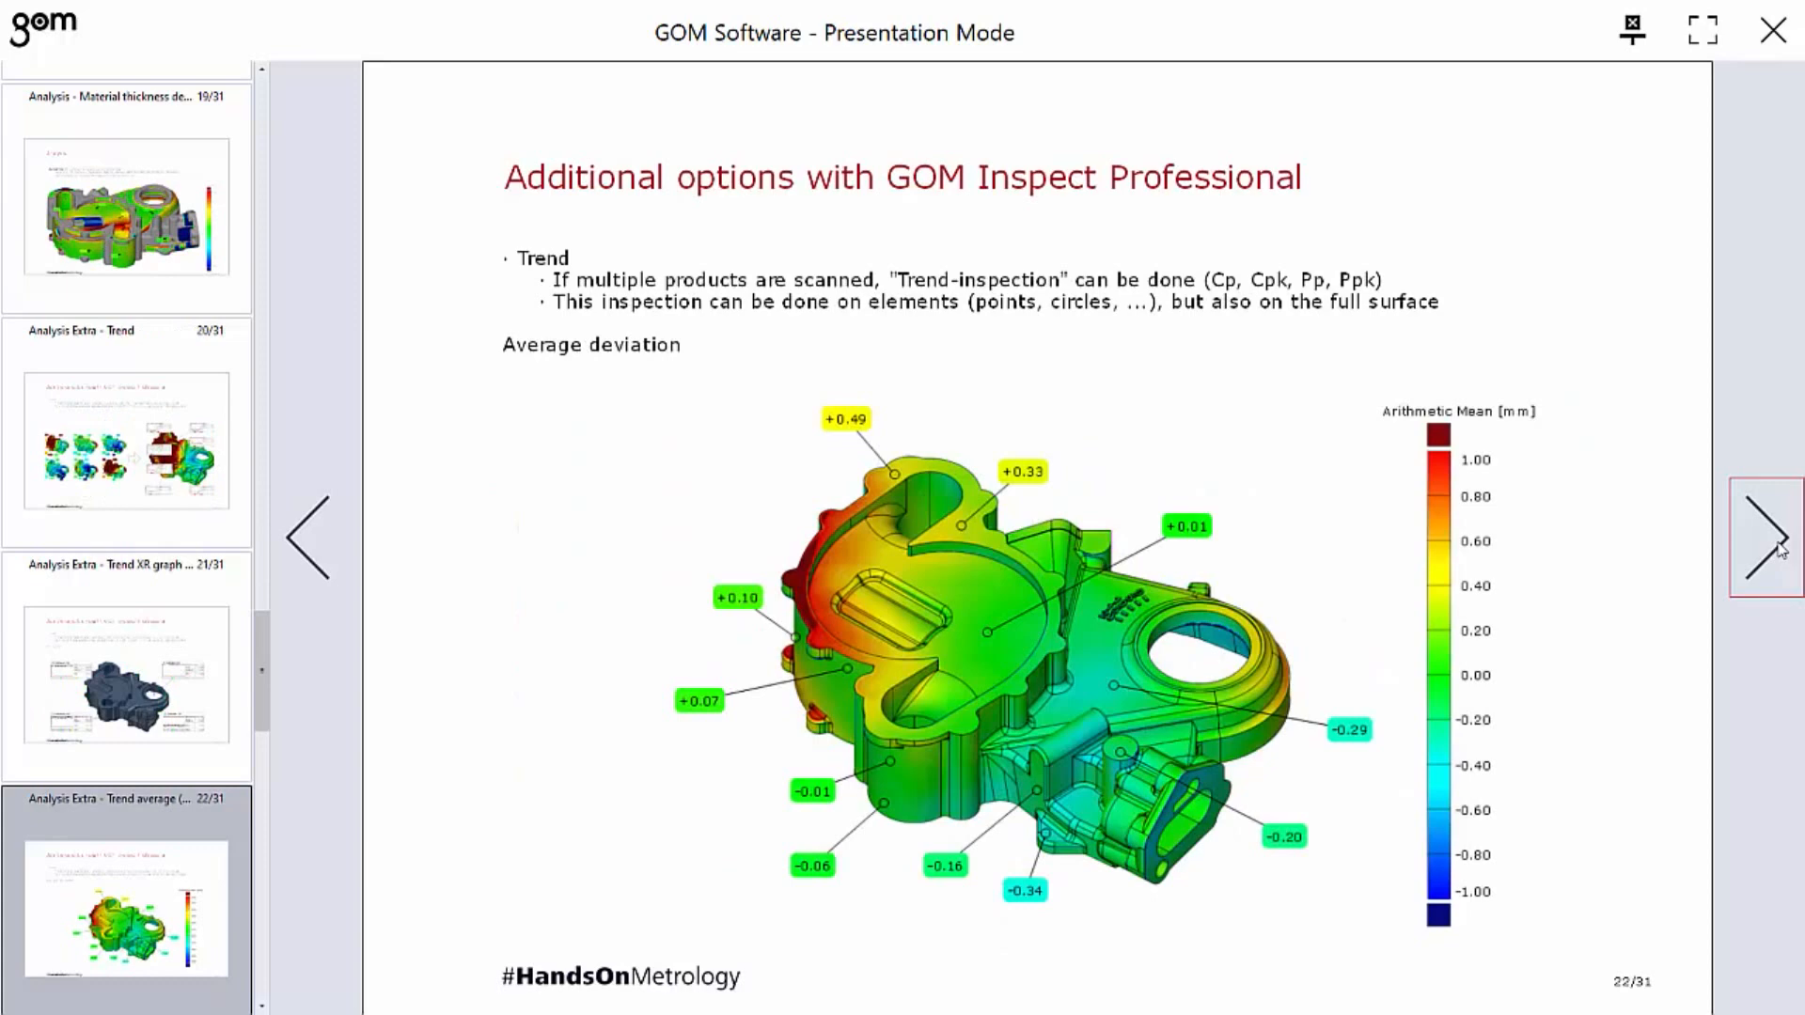
click(1779, 550)
click(1780, 550)
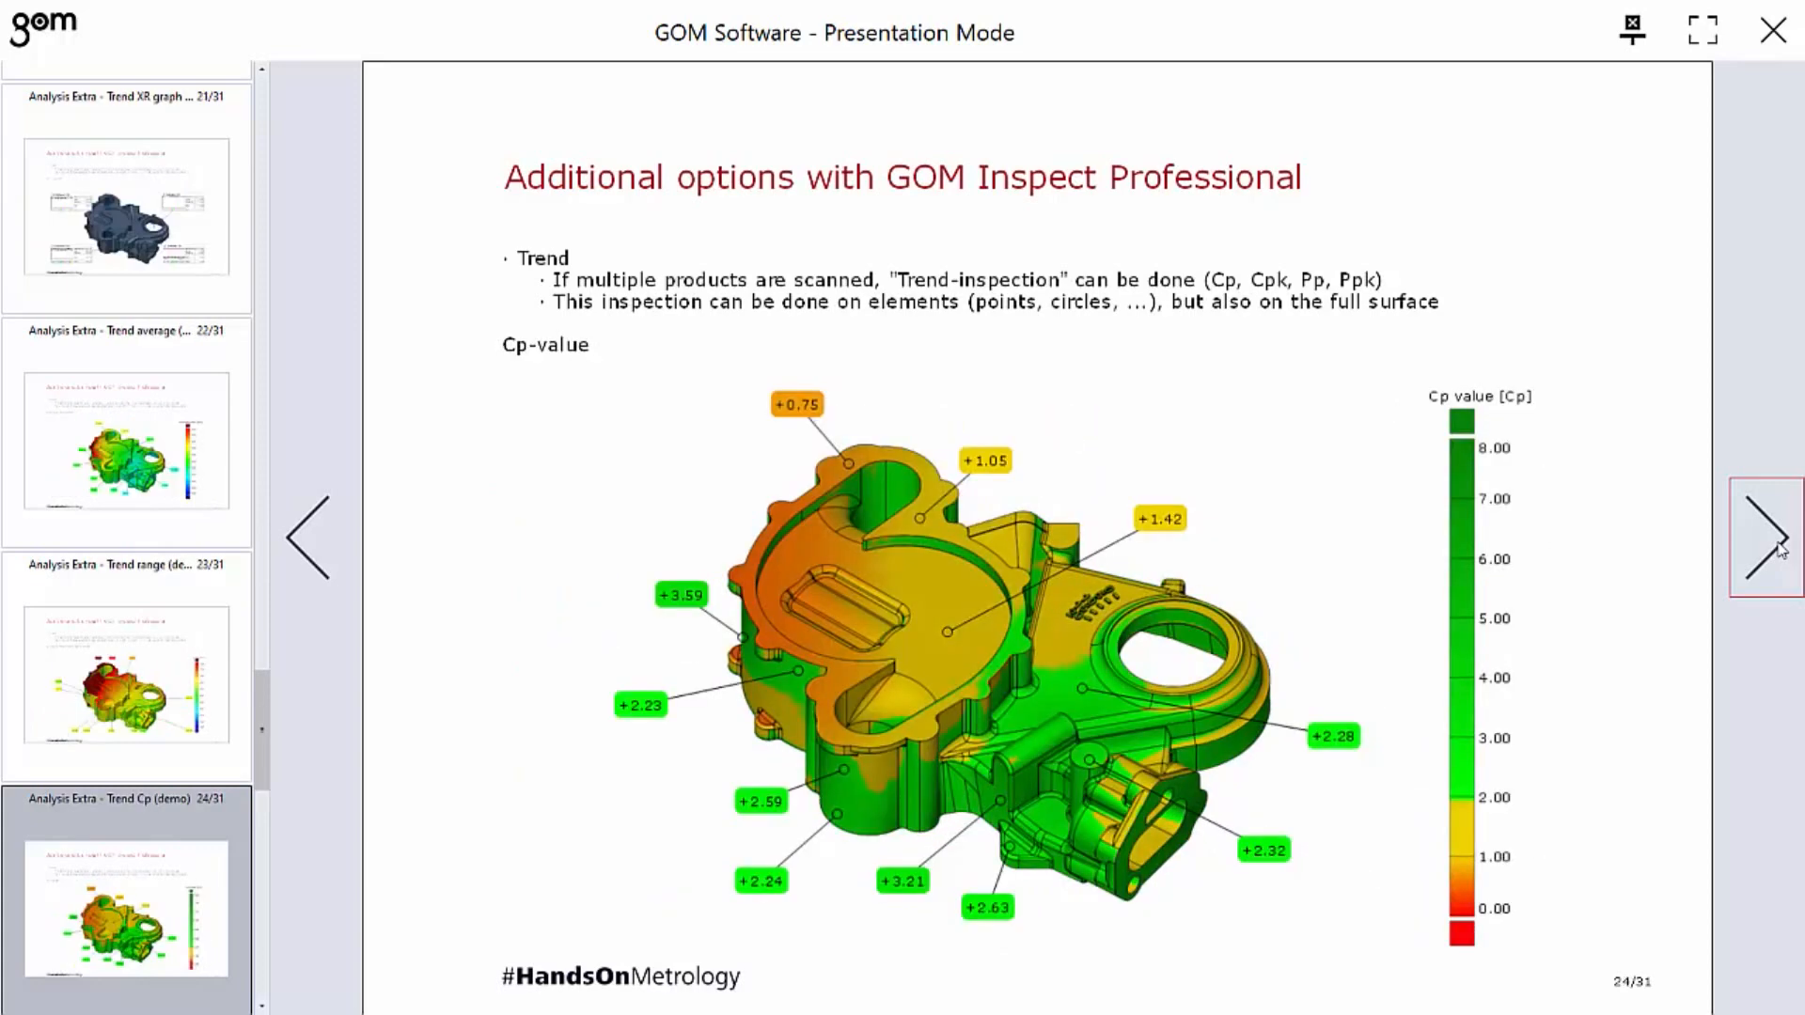
click(1779, 550)
click(1779, 550)
click(1779, 550)
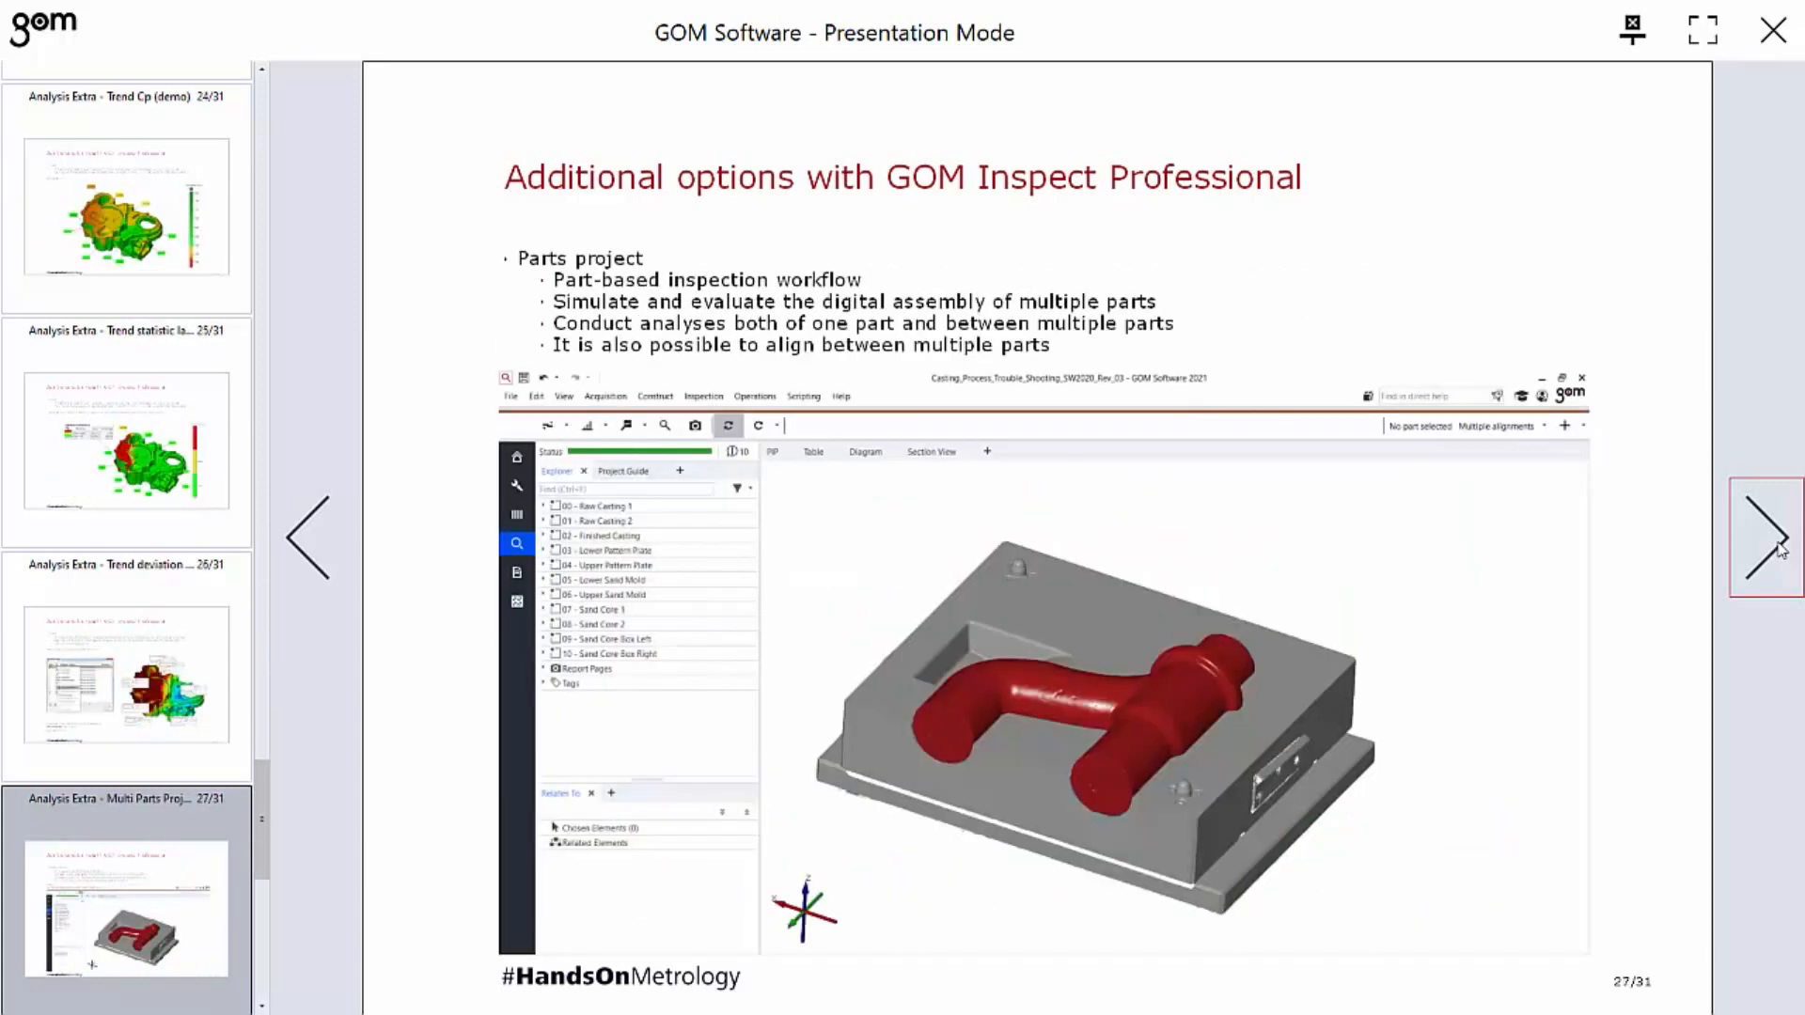